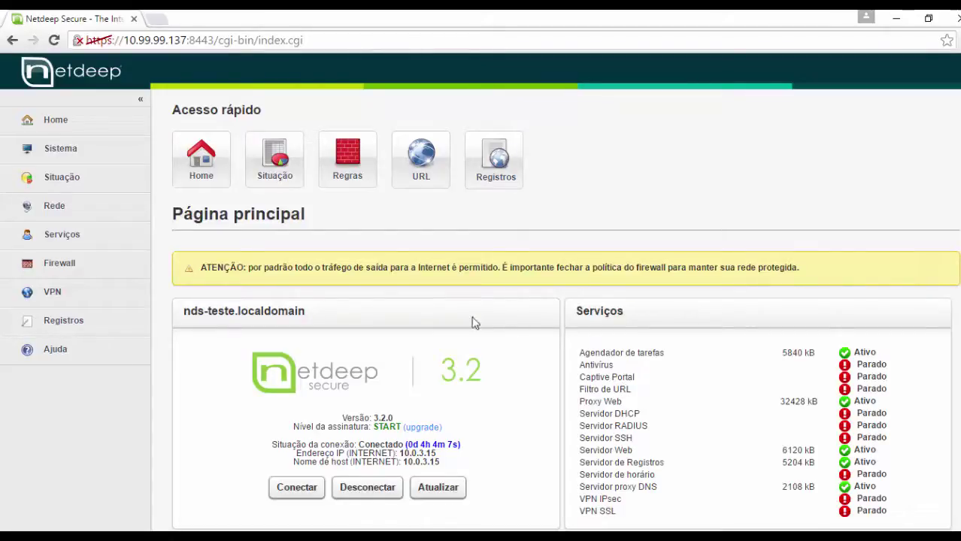
Step: In the Proxy Web service settings, enable the auxiliary modules (Módulos auxiliares) and save the configuration
{"action": "left_click", "coordinate": [39, 235]}
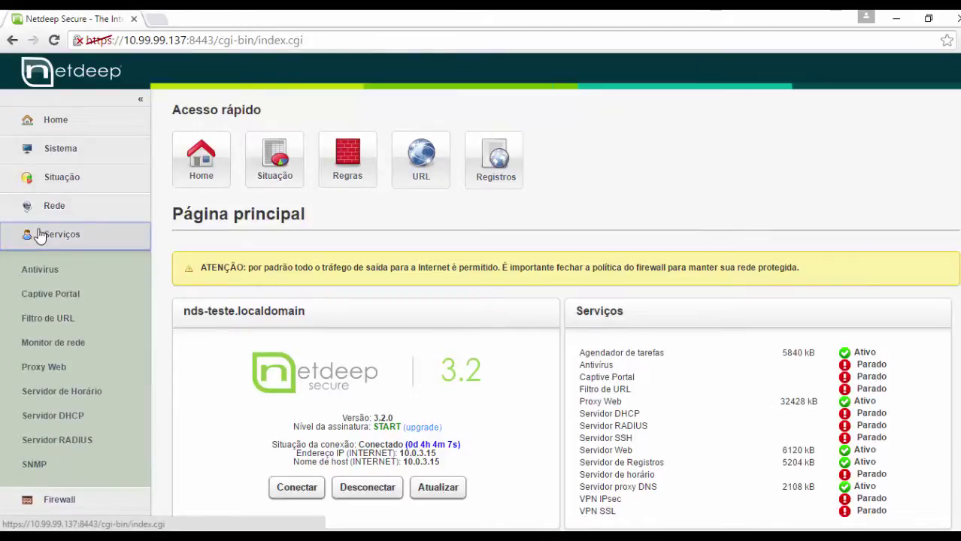
{"action": "left_click", "coordinate": [41, 368]}
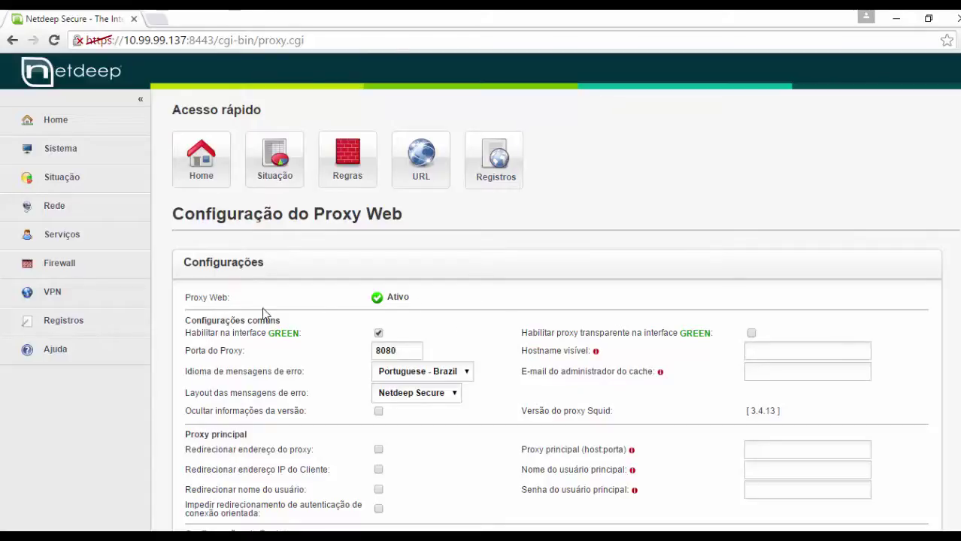
{"action": "scroll", "coordinate": [263, 312], "scroll_direction": "down", "scroll_amount": 3}
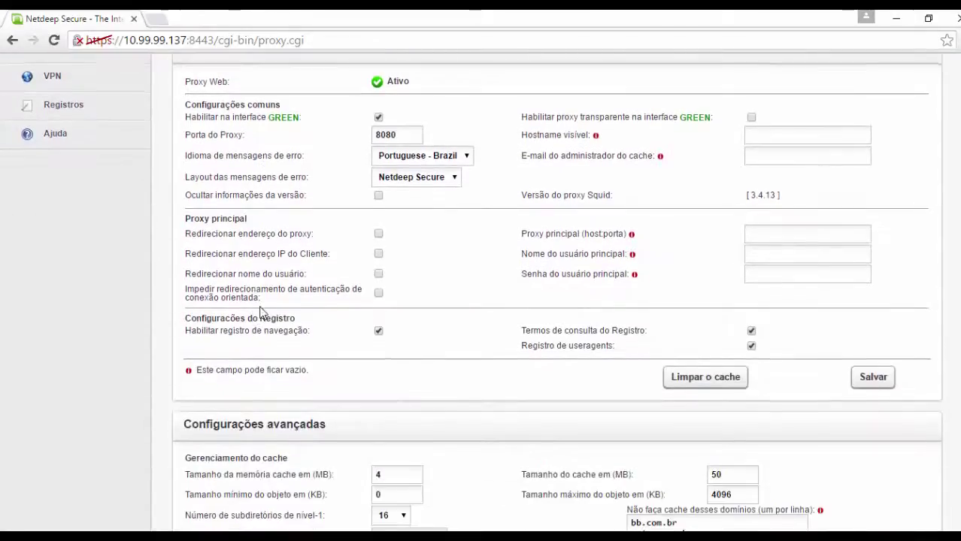
{"action": "scroll", "coordinate": [260, 312], "scroll_direction": "down", "scroll_amount": 8}
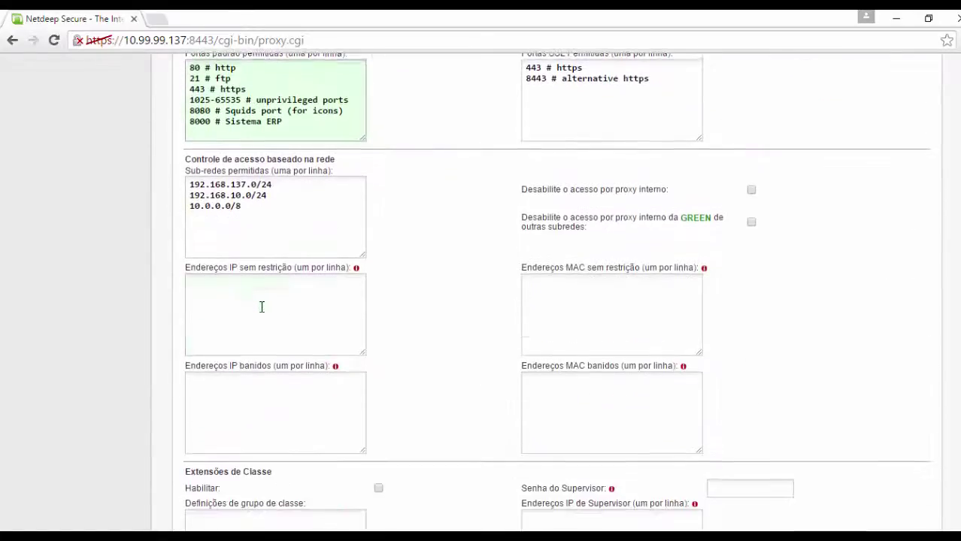
{"action": "scroll", "coordinate": [262, 307], "scroll_direction": "down", "scroll_amount": 8}
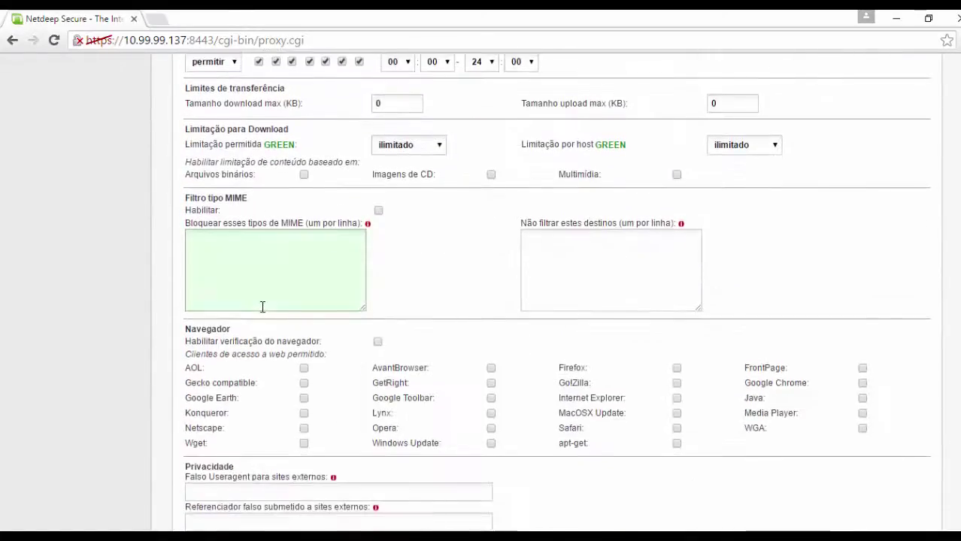
{"action": "scroll", "coordinate": [263, 307], "scroll_direction": "down", "scroll_amount": 4}
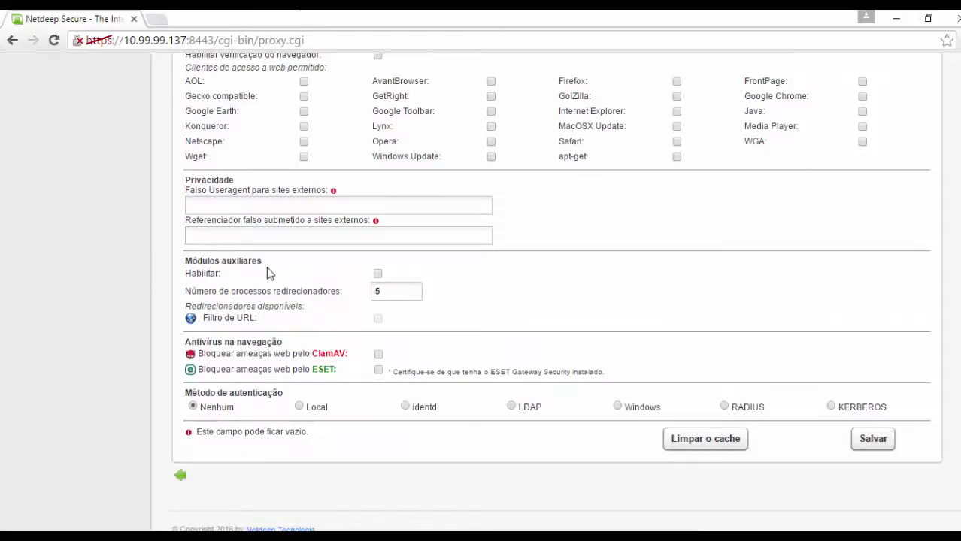
{"action": "left_click", "coordinate": [378, 274]}
{"action": "left_click", "coordinate": [874, 442]}
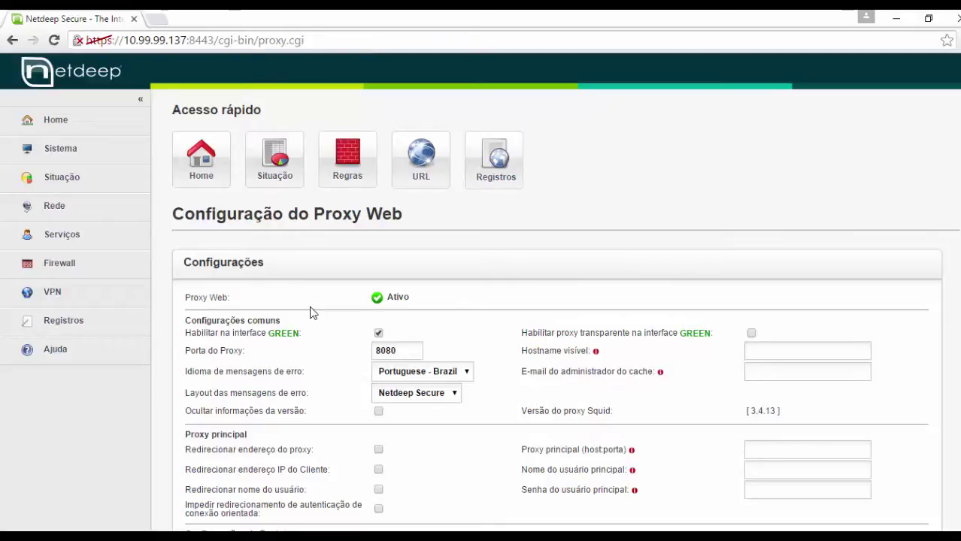
Step: In the Filtro de URL service settings, enable the filter, browsing logging and username logging
{"action": "left_click", "coordinate": [54, 238]}
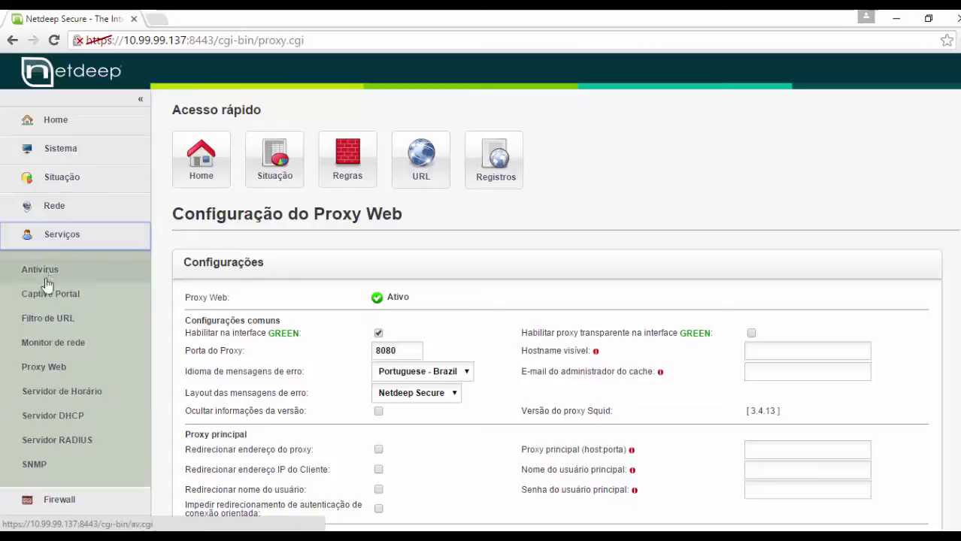
{"action": "left_click", "coordinate": [96, 325]}
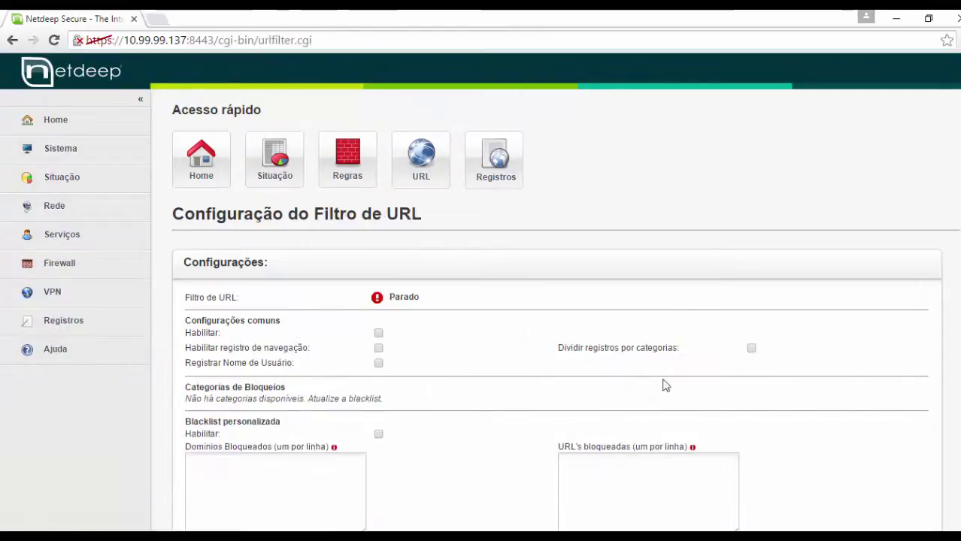
{"action": "scroll", "coordinate": [503, 317], "scroll_direction": "down", "scroll_amount": 2}
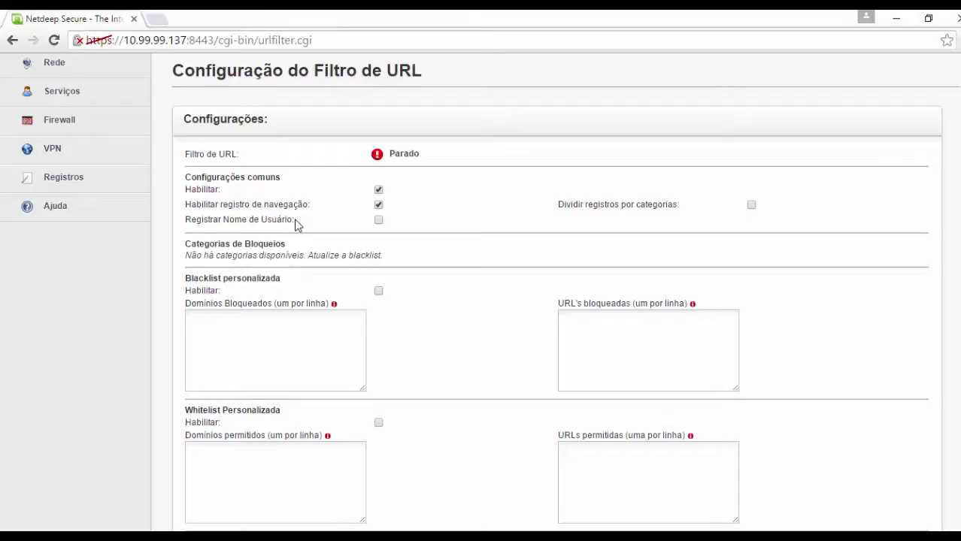
{"action": "left_click", "coordinate": [378, 222]}
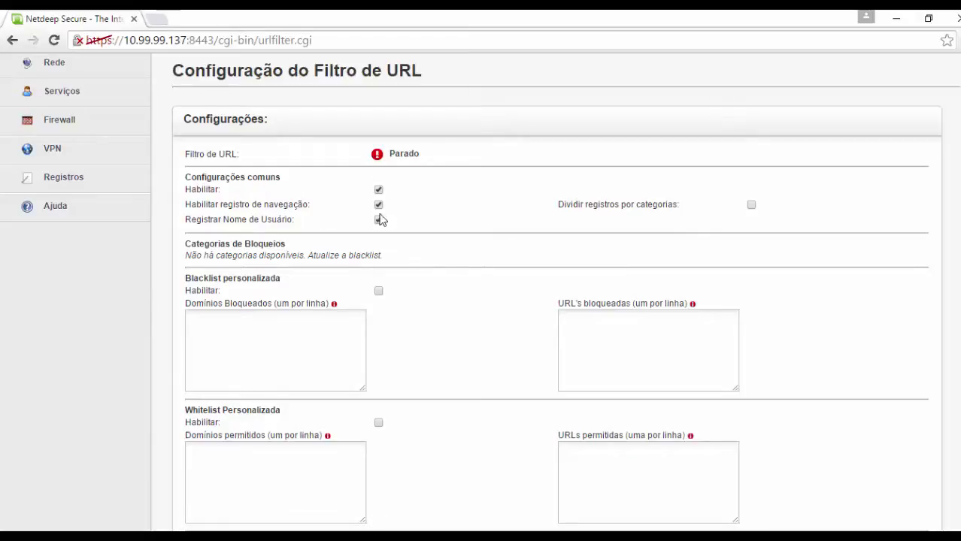
Step: Set the block page to display both the category and the URL of the blocked page
{"action": "scroll", "coordinate": [497, 242], "scroll_direction": "down", "scroll_amount": 1}
{"action": "scroll", "coordinate": [486, 236], "scroll_direction": "down", "scroll_amount": 8}
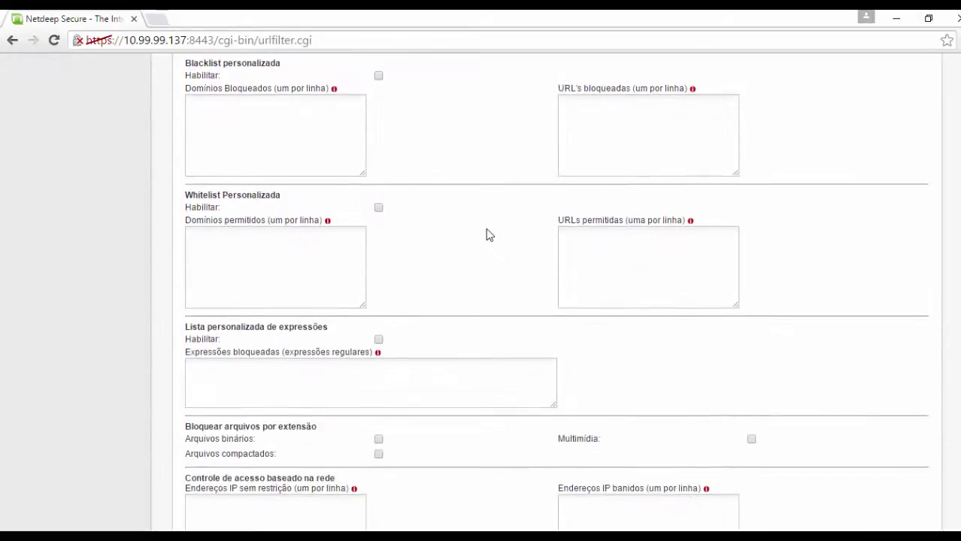
{"action": "scroll", "coordinate": [486, 235], "scroll_direction": "down", "scroll_amount": 3}
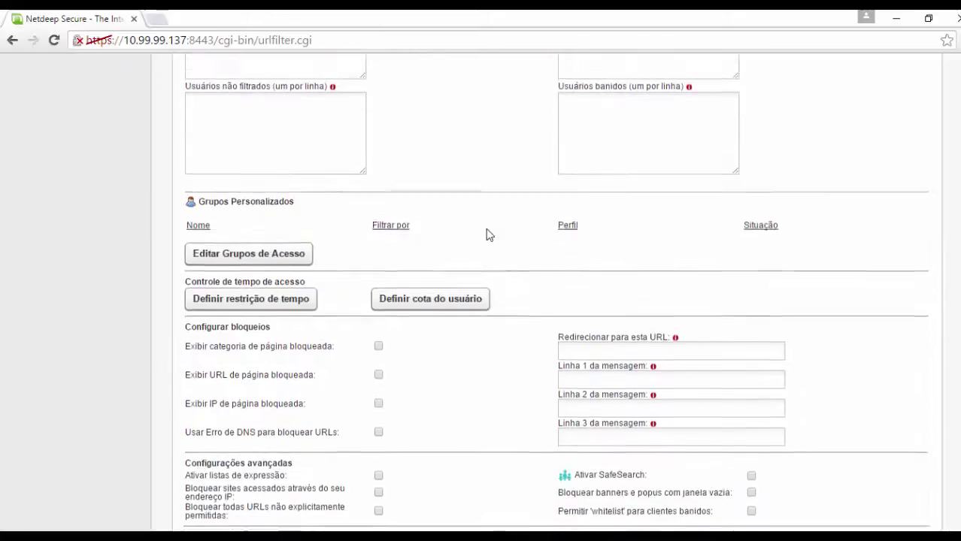
{"action": "scroll", "coordinate": [487, 235], "scroll_direction": "down", "scroll_amount": 1}
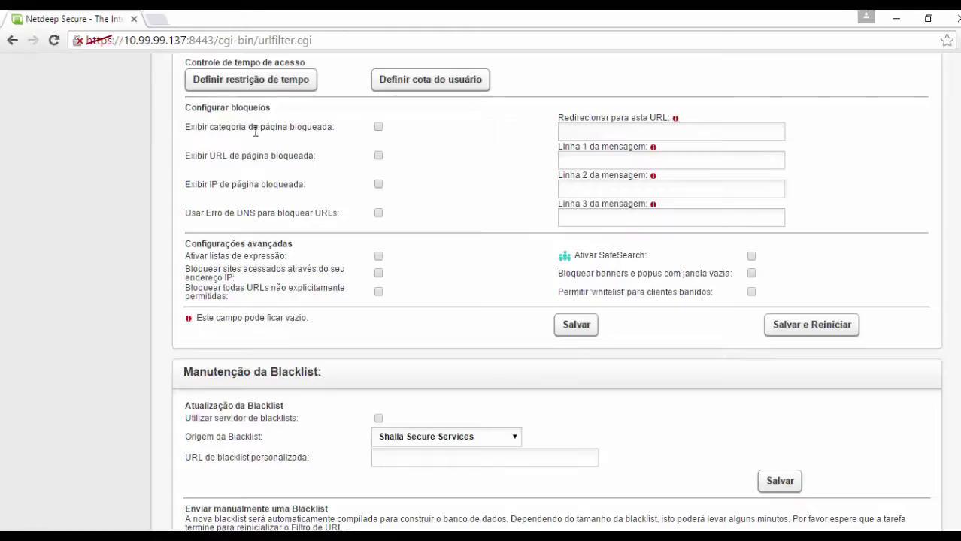
{"action": "left_click", "coordinate": [379, 128]}
{"action": "left_click", "coordinate": [378, 157]}
{"action": "left_click", "coordinate": [575, 131]}
{"action": "left_click", "coordinate": [577, 129]}
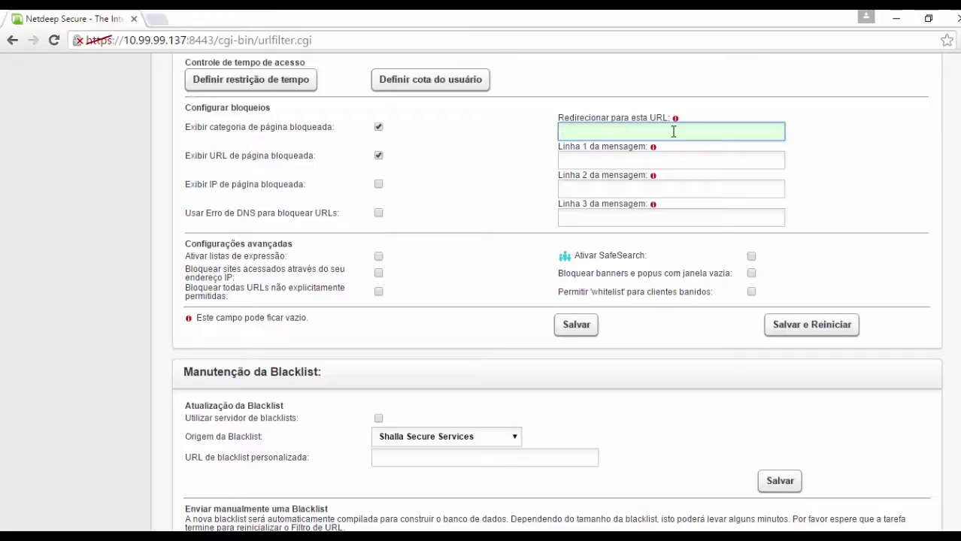
{"action": "left_click", "coordinate": [575, 159]}
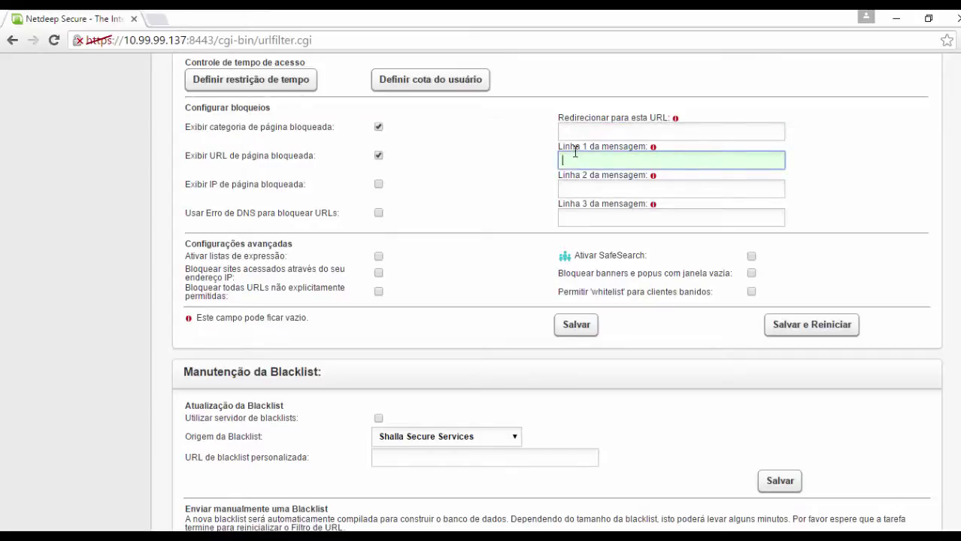
{"action": "key", "text": "Tab"}
{"action": "key", "text": "Tab"}
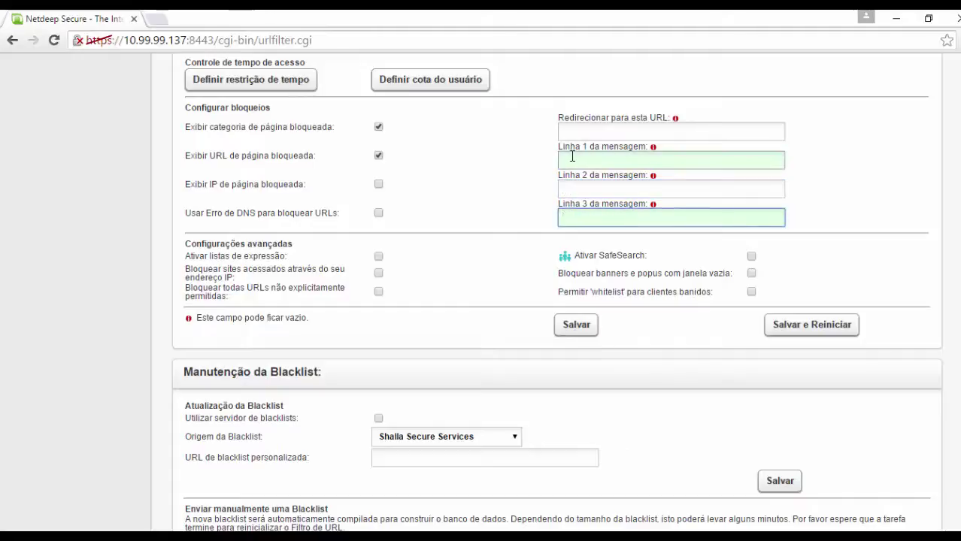
{"action": "left_click", "coordinate": [572, 157]}
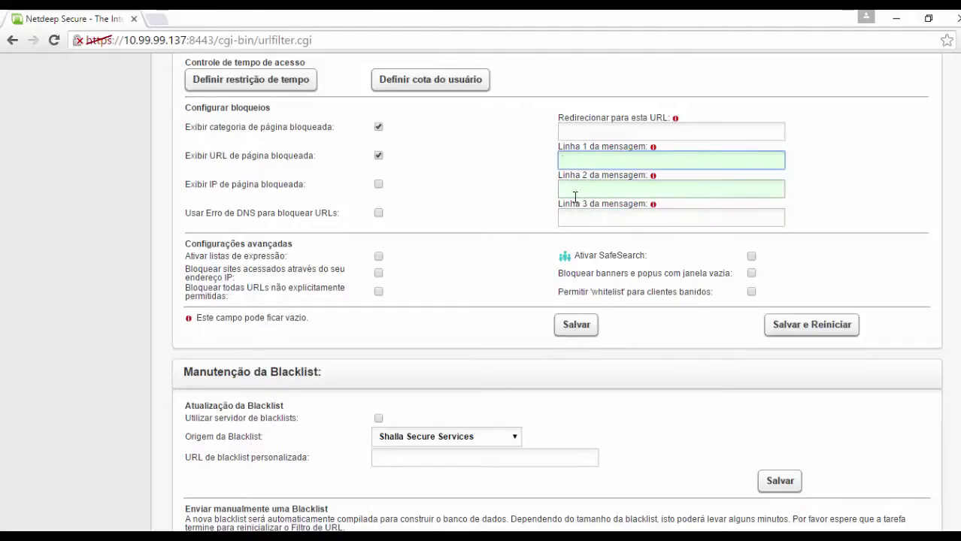
{"action": "left_click", "coordinate": [575, 194]}
{"action": "left_click", "coordinate": [575, 214]}
{"action": "left_click", "coordinate": [570, 160]}
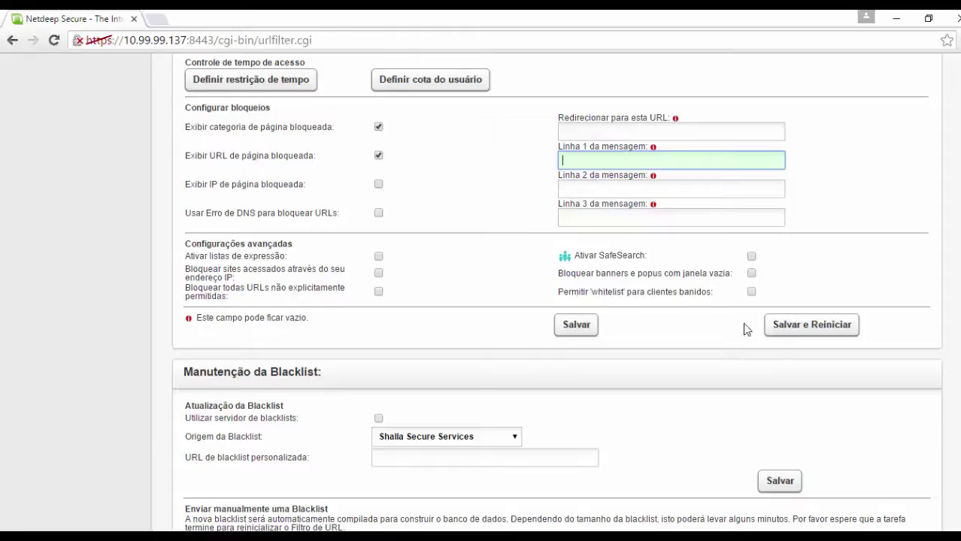
Step: Save the URL filter settings with a restart, and check the filter's status and blocking categories
{"action": "left_click", "coordinate": [791, 327]}
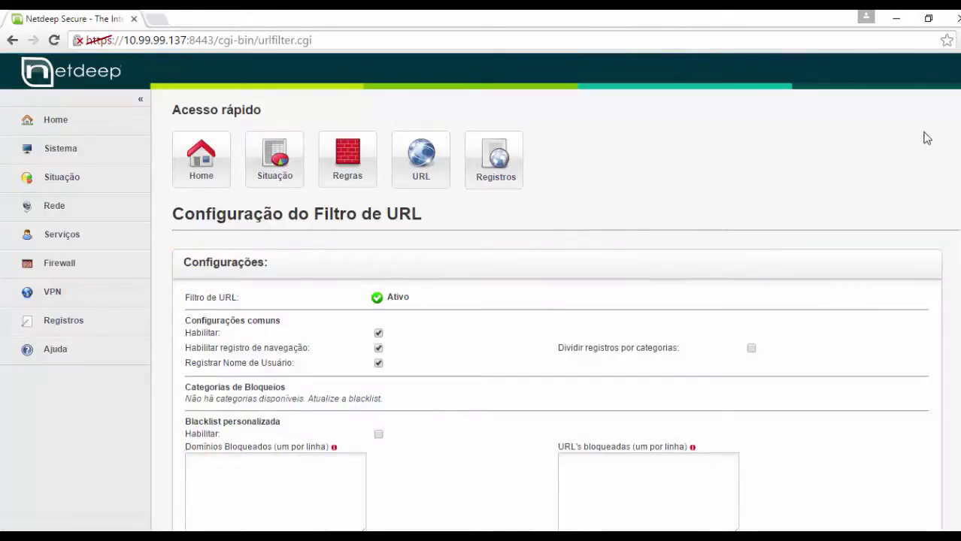
{"action": "scroll", "coordinate": [481, 301], "scroll_direction": "down", "scroll_amount": 4}
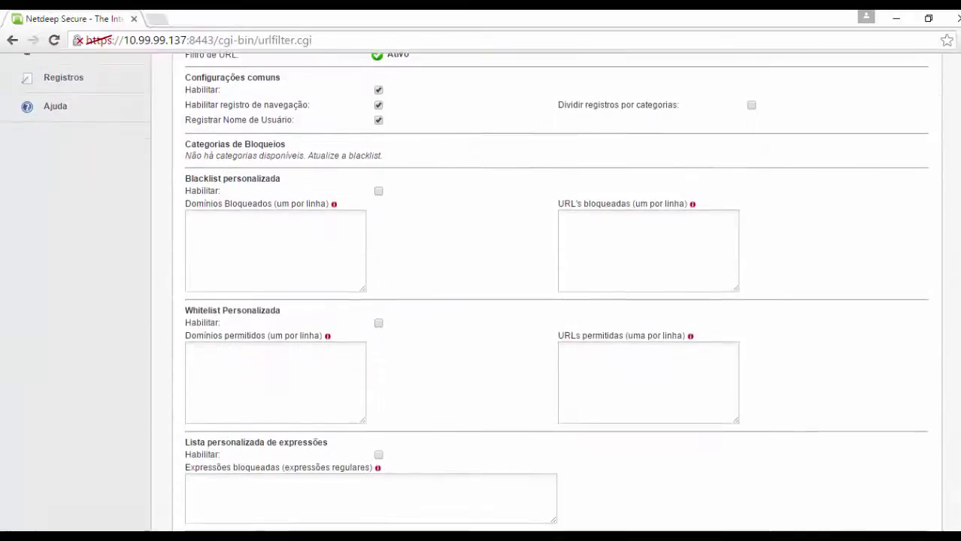
{"action": "scroll", "coordinate": [481, 301], "scroll_direction": "up", "scroll_amount": 2}
{"action": "scroll", "coordinate": [482, 301], "scroll_direction": "down", "scroll_amount": 4}
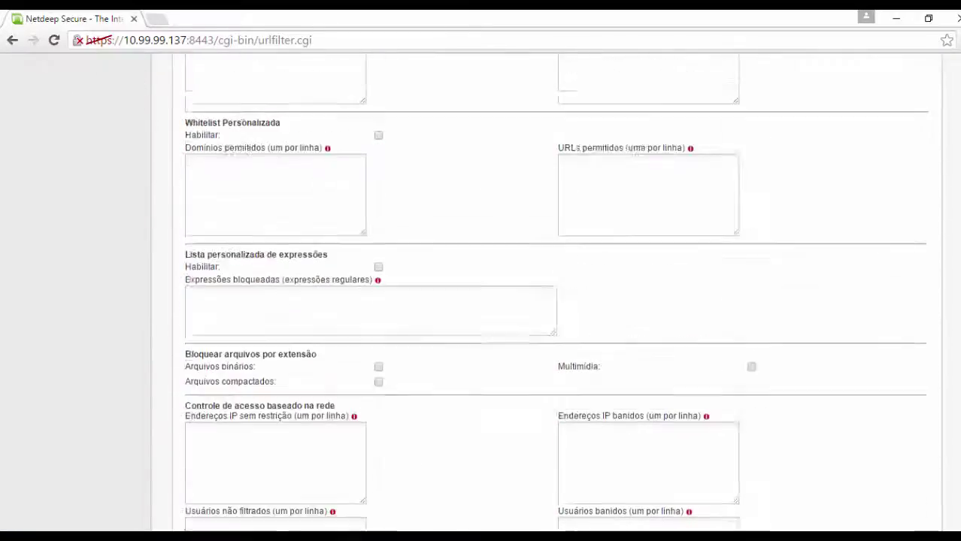
{"action": "scroll", "coordinate": [482, 301], "scroll_direction": "up", "scroll_amount": 4}
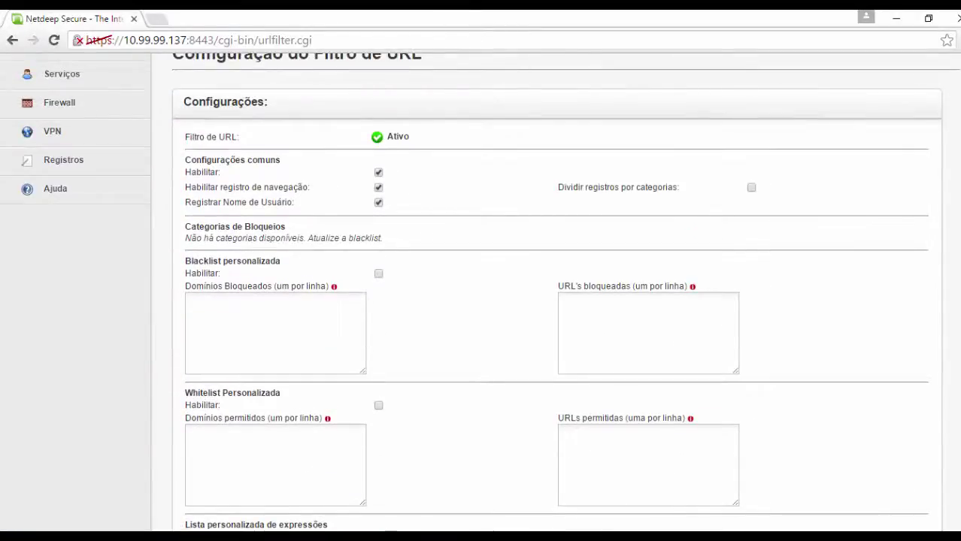
{"action": "scroll", "coordinate": [481, 301], "scroll_direction": "up", "scroll_amount": 1}
Step: Enable the use of the blacklist server for blacklist updates and save the blacklist maintenance settings
{"action": "scroll", "coordinate": [481, 301], "scroll_direction": "down", "scroll_amount": 6}
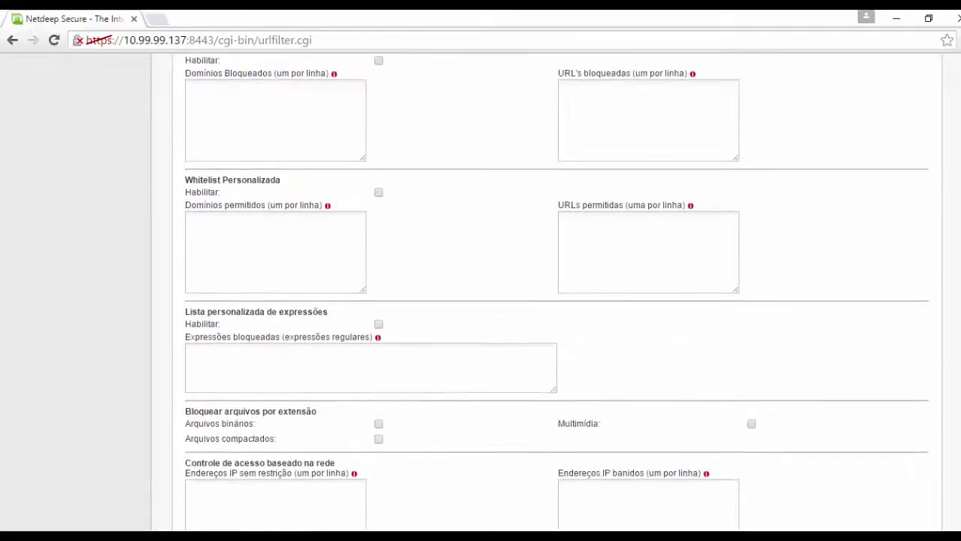
{"action": "scroll", "coordinate": [481, 301], "scroll_direction": "down", "scroll_amount": 4}
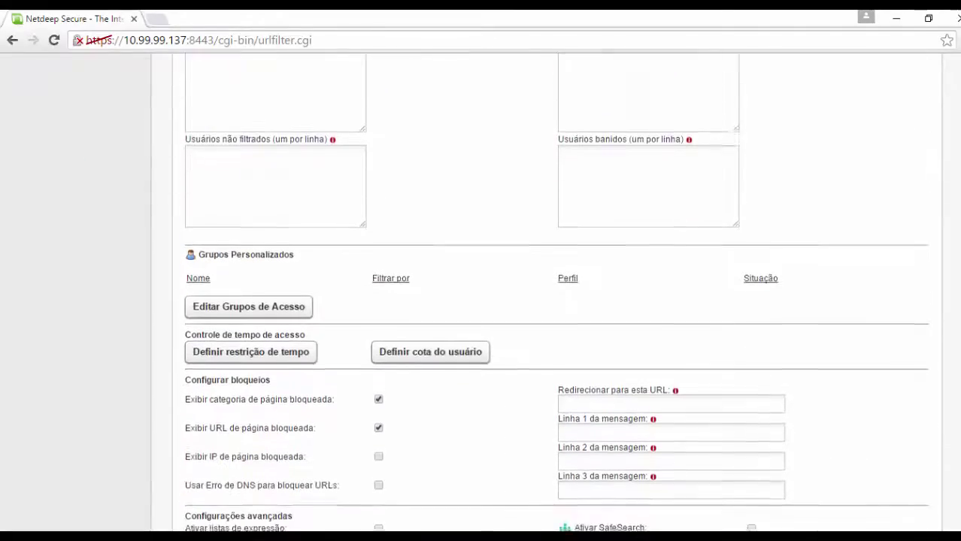
{"action": "scroll", "coordinate": [482, 301], "scroll_direction": "down", "scroll_amount": 5}
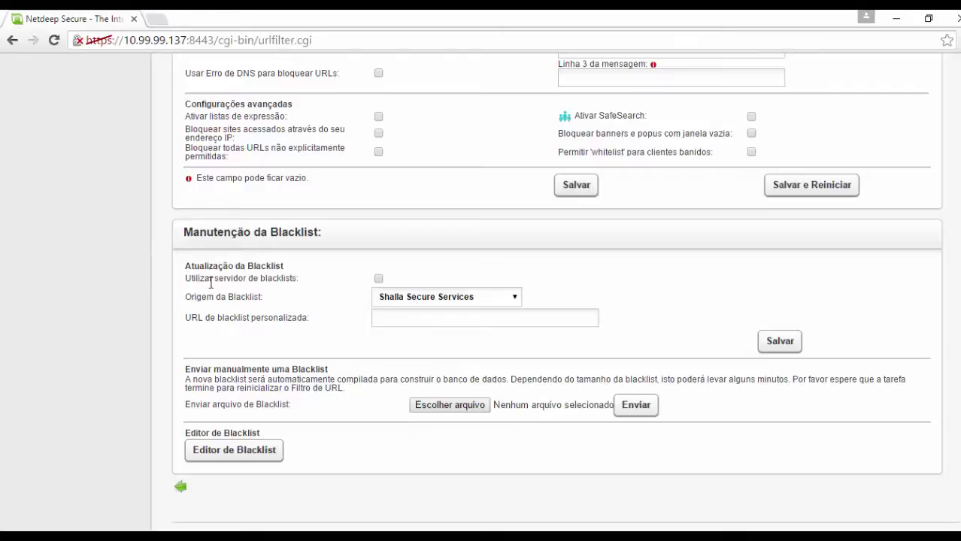
{"action": "left_click", "coordinate": [379, 280]}
{"action": "left_click", "coordinate": [783, 344]}
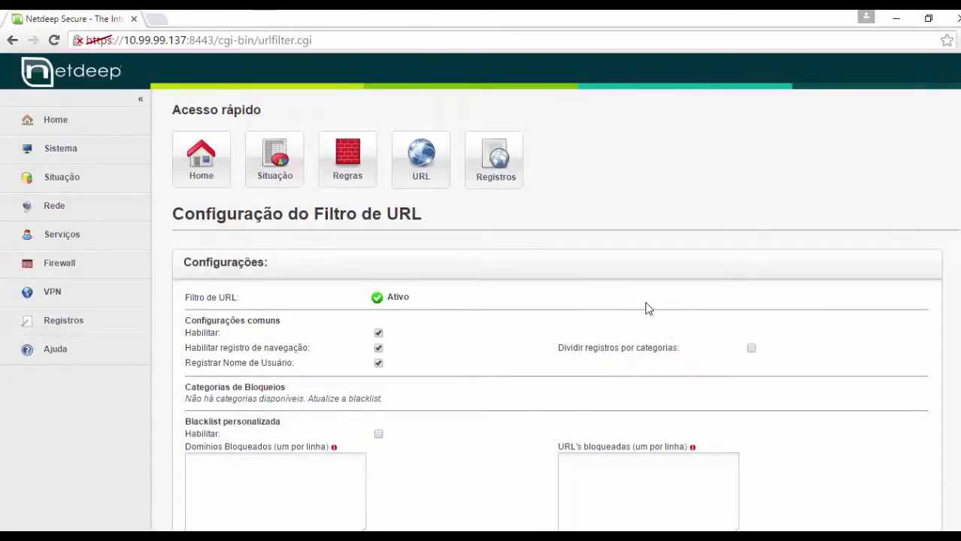
Step: Start an immediate update of the blacklist from the configured blacklist server
{"action": "scroll", "coordinate": [647, 305], "scroll_direction": "down", "scroll_amount": 5}
{"action": "scroll", "coordinate": [646, 305], "scroll_direction": "down", "scroll_amount": 5}
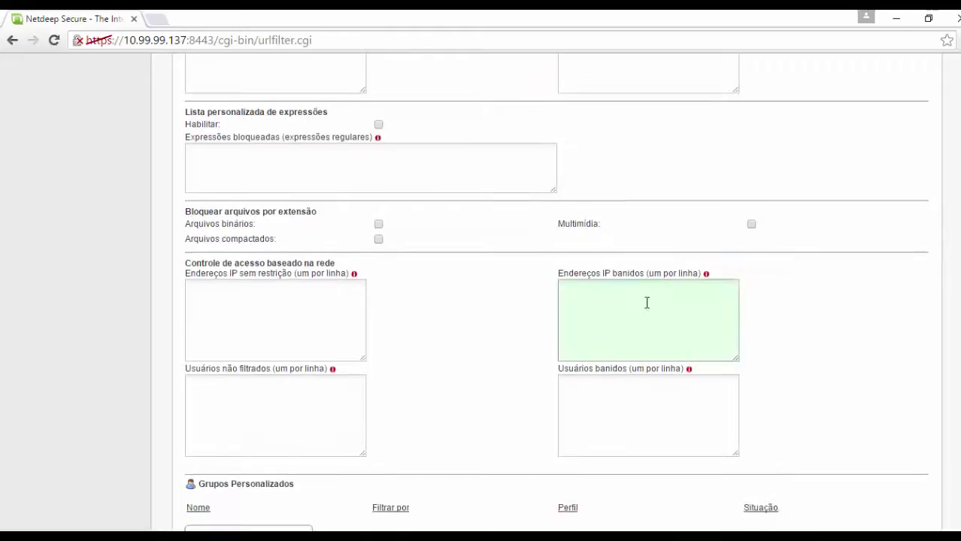
{"action": "scroll", "coordinate": [648, 308], "scroll_direction": "down", "scroll_amount": 4}
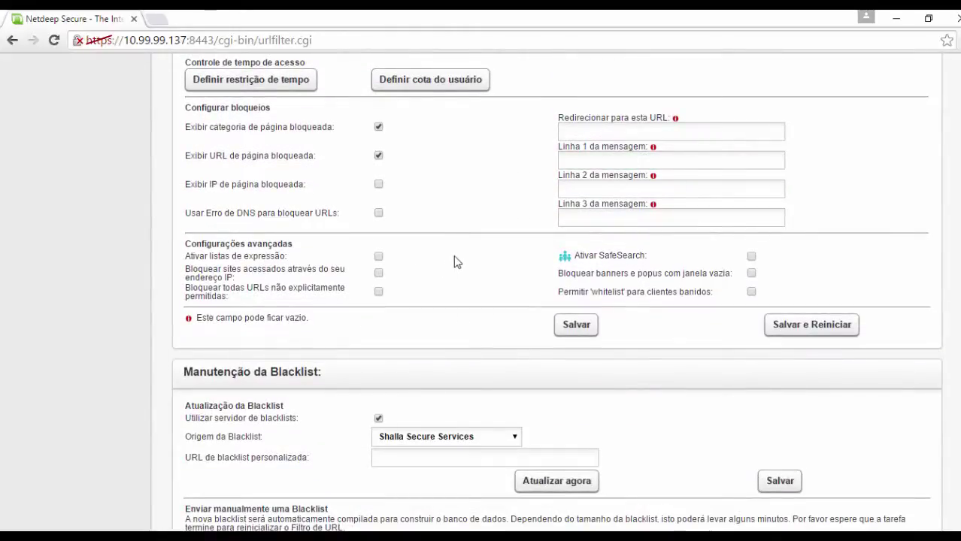
{"action": "scroll", "coordinate": [454, 260], "scroll_direction": "down", "scroll_amount": 1}
{"action": "scroll", "coordinate": [455, 258], "scroll_direction": "down", "scroll_amount": 2}
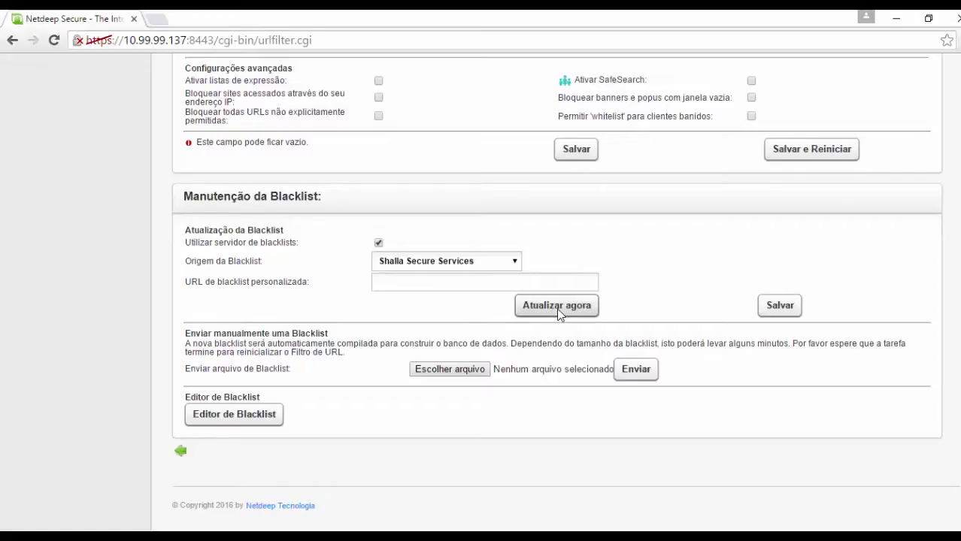
{"action": "left_click", "coordinate": [559, 314]}
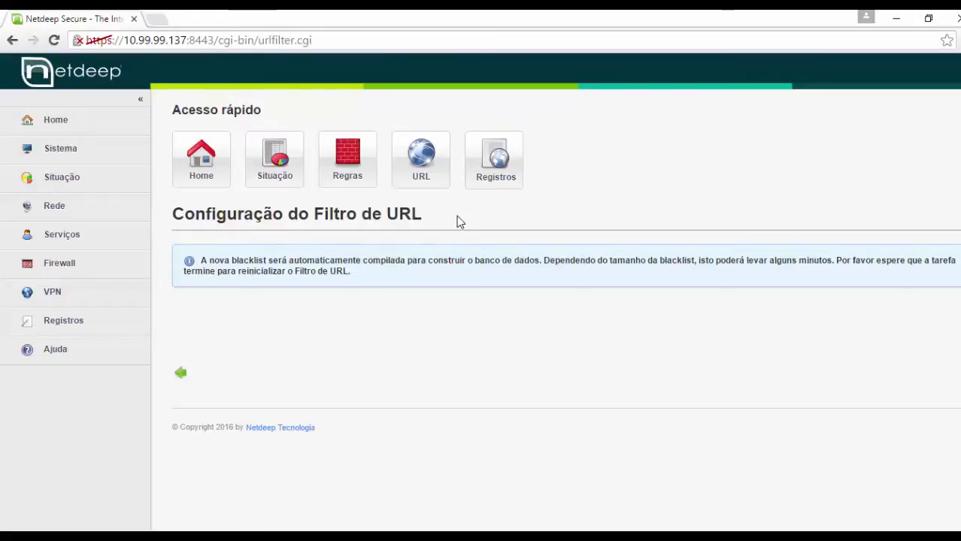
Step: Reload the URL filter configuration page to refresh the blocking categories
{"action": "left_click", "coordinate": [334, 37]}
{"action": "left_click", "coordinate": [342, 39]}
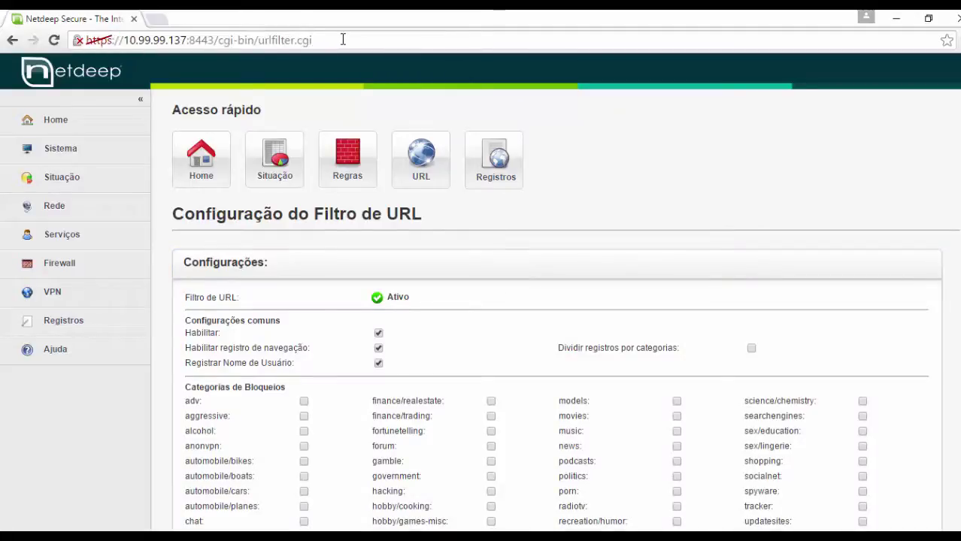
{"action": "key", "text": "Return"}
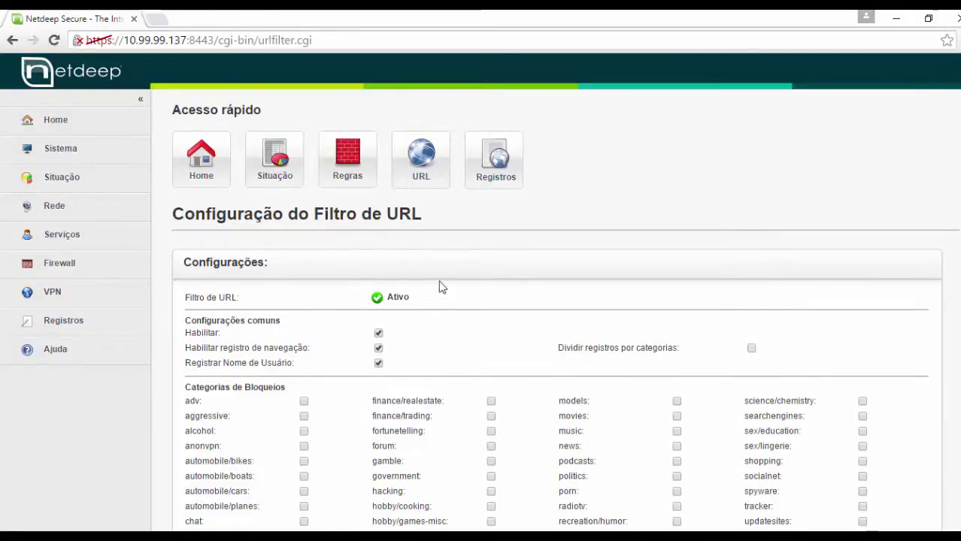
Step: Mark the chat, anonvpn, downloads, hacking, porn, redirector and socialnet categories for blocking
{"action": "scroll", "coordinate": [440, 283], "scroll_direction": "down", "scroll_amount": 2}
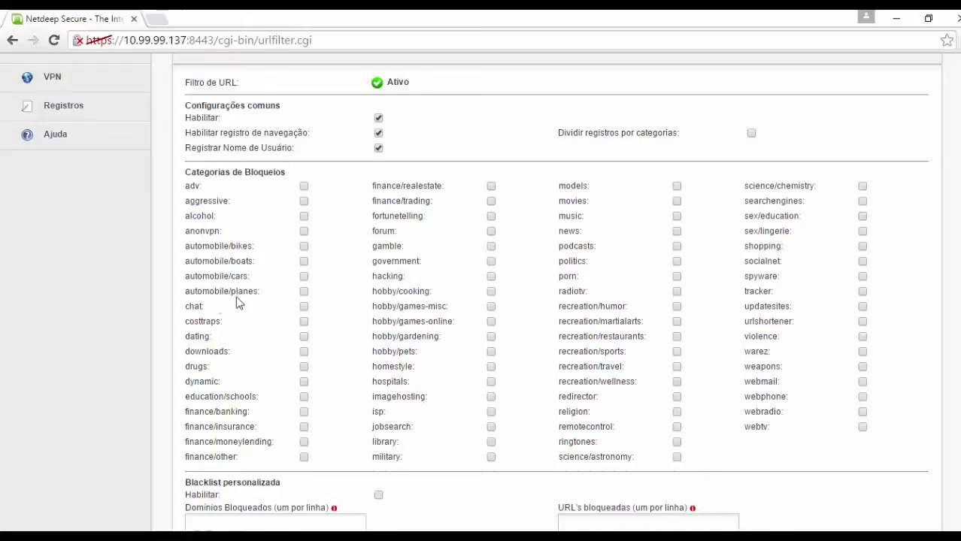
{"action": "left_click", "coordinate": [303, 308]}
{"action": "left_click", "coordinate": [304, 232]}
{"action": "left_click", "coordinate": [304, 352]}
{"action": "left_click", "coordinate": [491, 276]}
{"action": "left_click", "coordinate": [677, 276]}
{"action": "left_click", "coordinate": [677, 397]}
{"action": "left_click", "coordinate": [863, 262]}
{"action": "scroll", "coordinate": [481, 301], "scroll_direction": "down", "scroll_amount": 3}
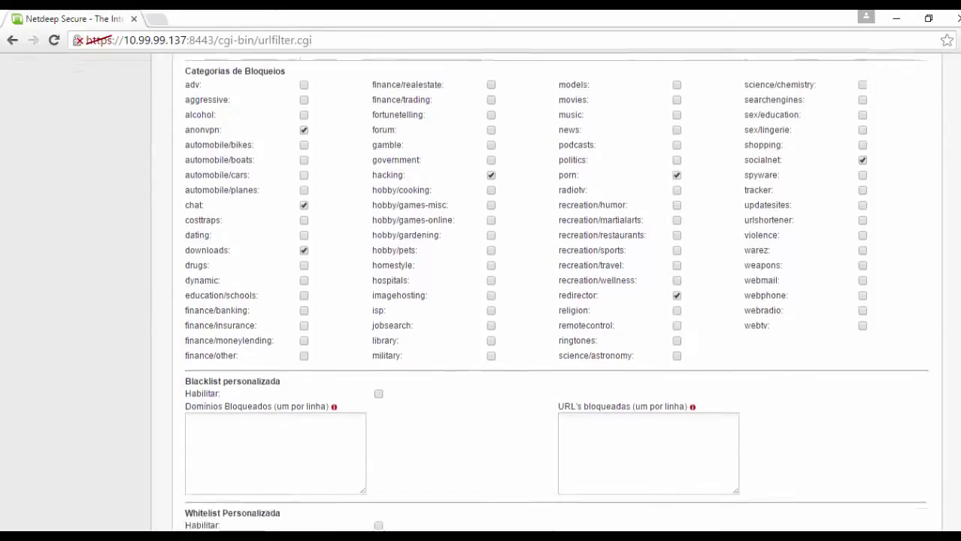
{"action": "scroll", "coordinate": [444, 150], "scroll_direction": "down", "scroll_amount": 2}
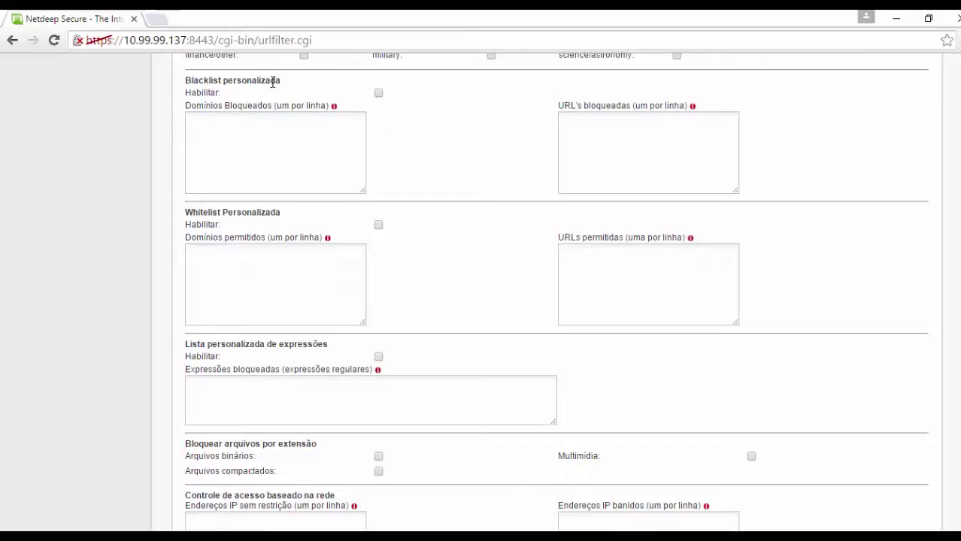
{"action": "left_click", "coordinate": [227, 129]}
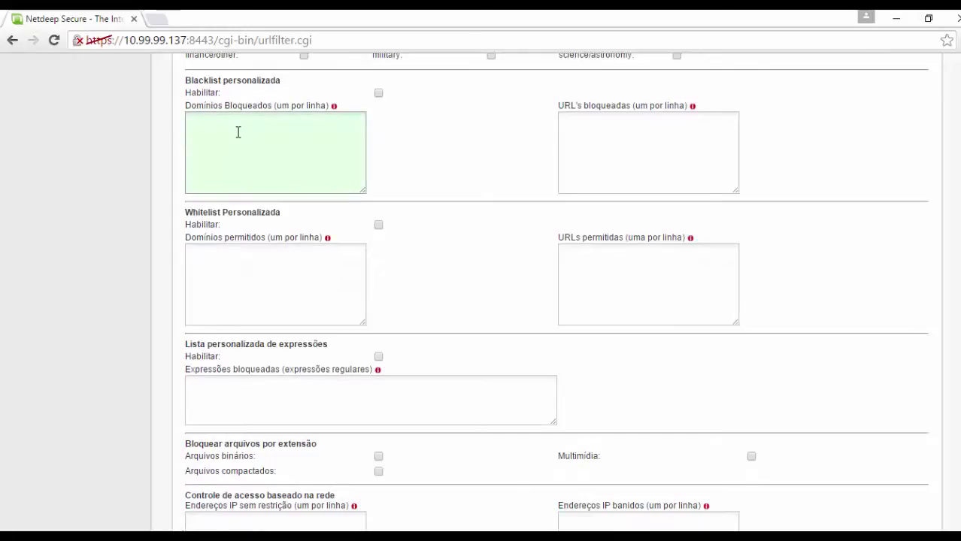
{"action": "left_click", "coordinate": [378, 93]}
{"action": "left_click", "coordinate": [296, 130]}
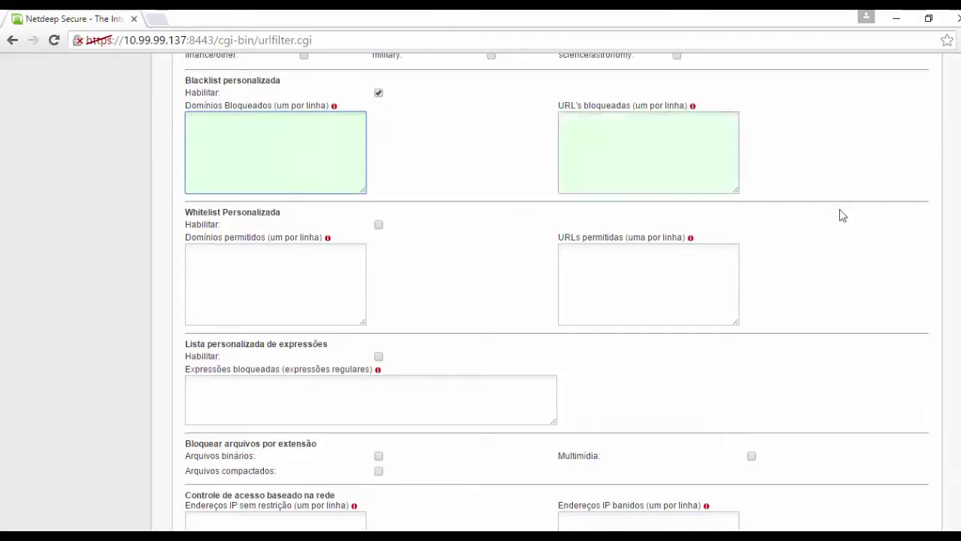
{"action": "scroll", "coordinate": [188, 353], "scroll_direction": "up", "scroll_amount": 3}
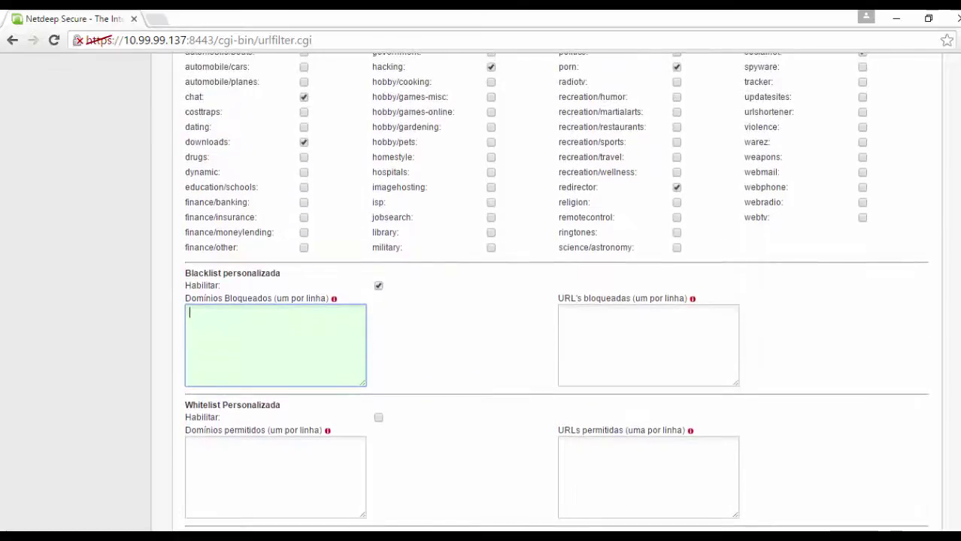
{"action": "type", "text": "www.uol.com.br"}
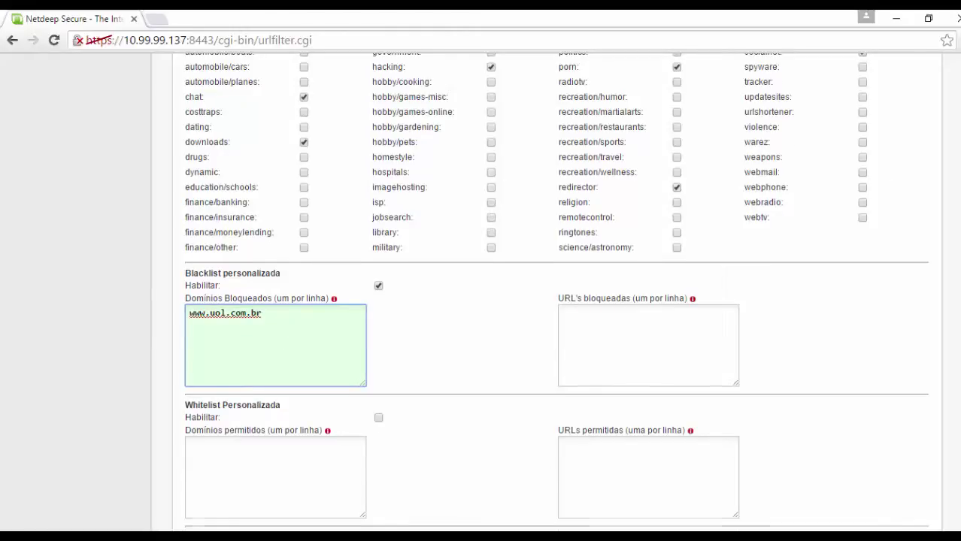
Step: Enable the custom whitelist and add twitter.com to its allowed domains
{"action": "scroll", "coordinate": [556, 295], "scroll_direction": "up", "scroll_amount": 3}
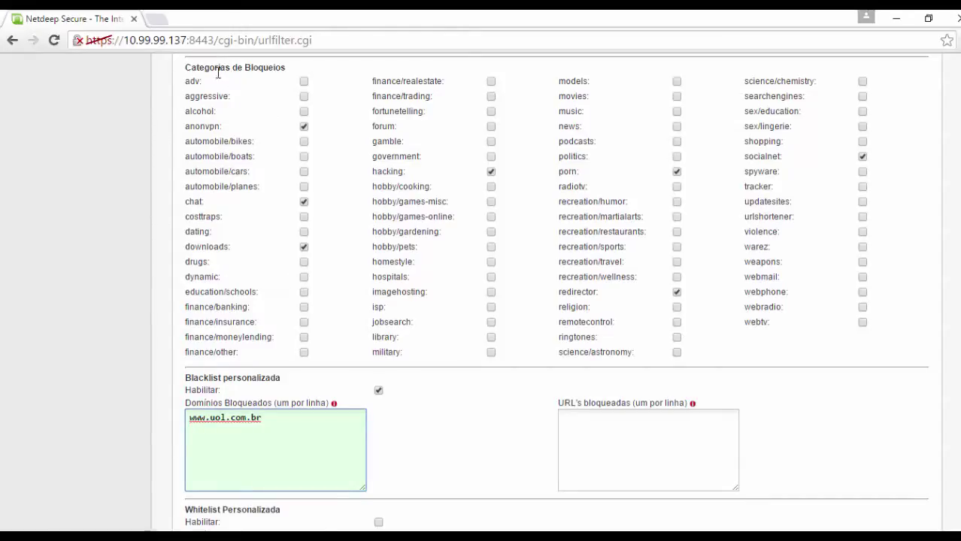
{"action": "scroll", "coordinate": [167, 242], "scroll_direction": "down", "scroll_amount": 3}
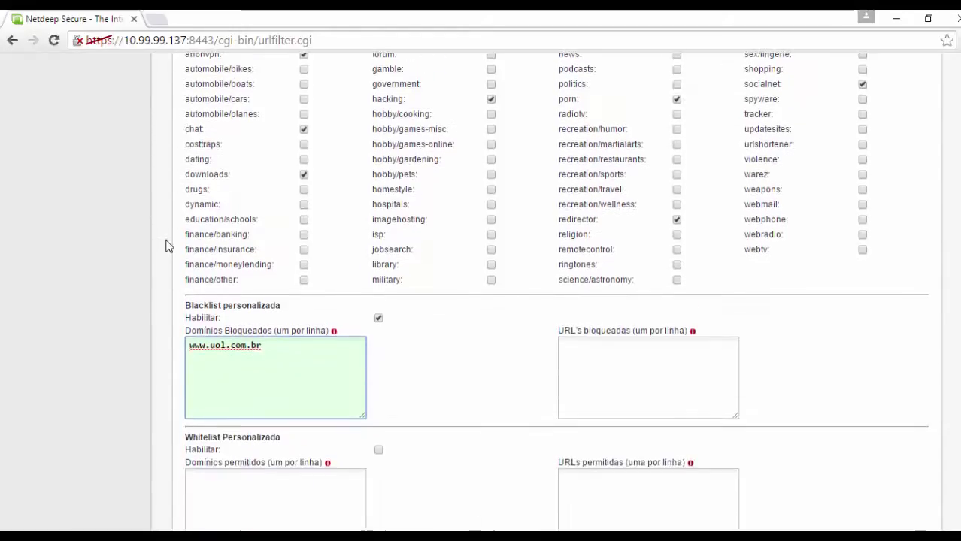
{"action": "left_click", "coordinate": [228, 348]}
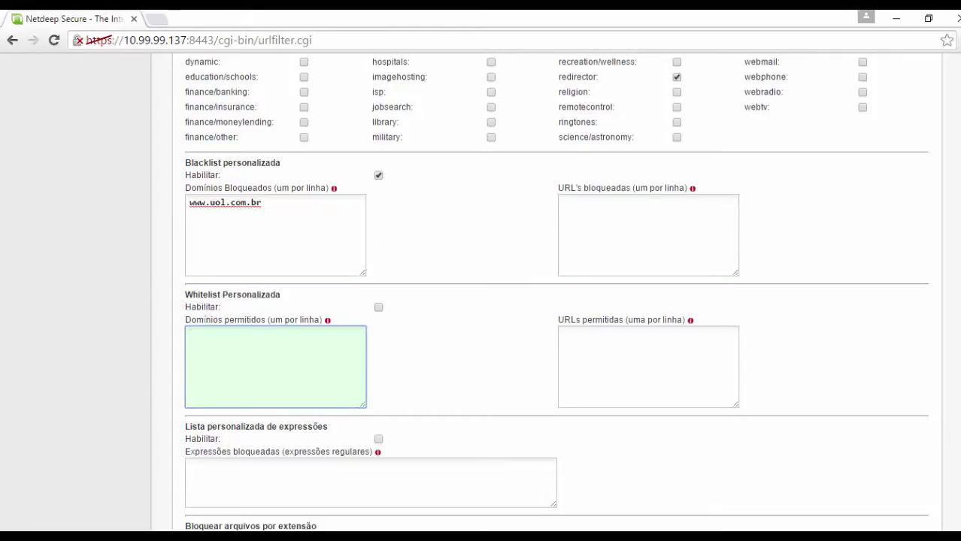
{"action": "scroll", "coordinate": [819, 175], "scroll_direction": "up", "scroll_amount": 3}
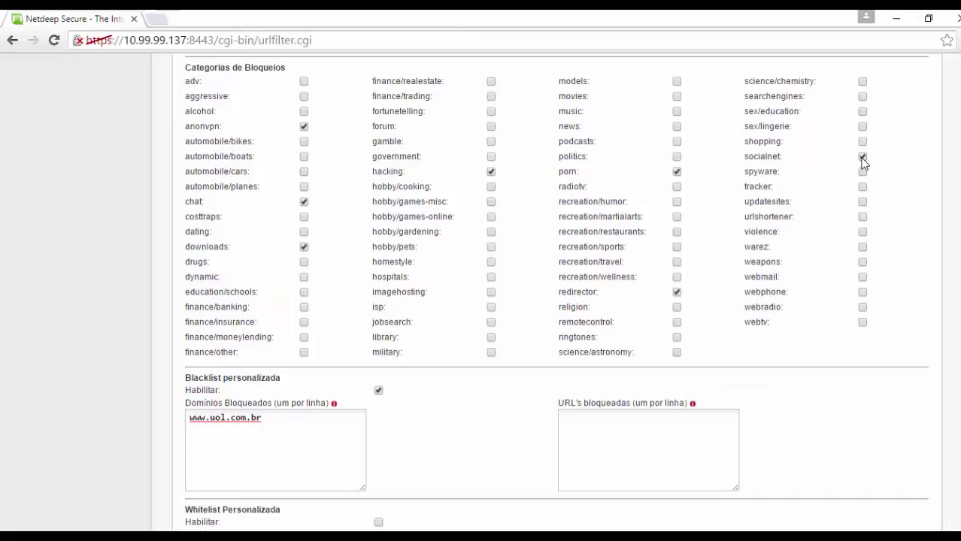
{"action": "scroll", "coordinate": [556, 294], "scroll_direction": "down", "scroll_amount": 1}
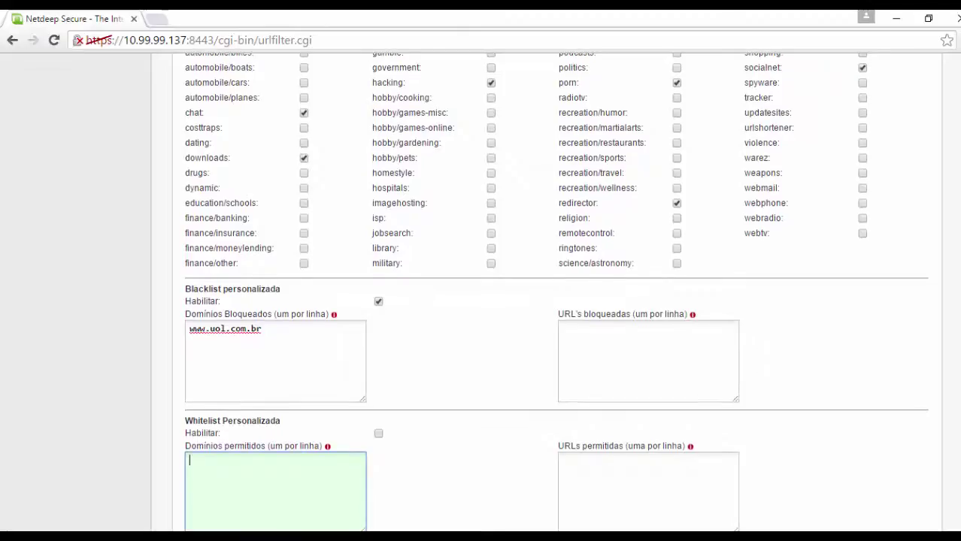
{"action": "scroll", "coordinate": [255, 258], "scroll_direction": "down", "scroll_amount": 2}
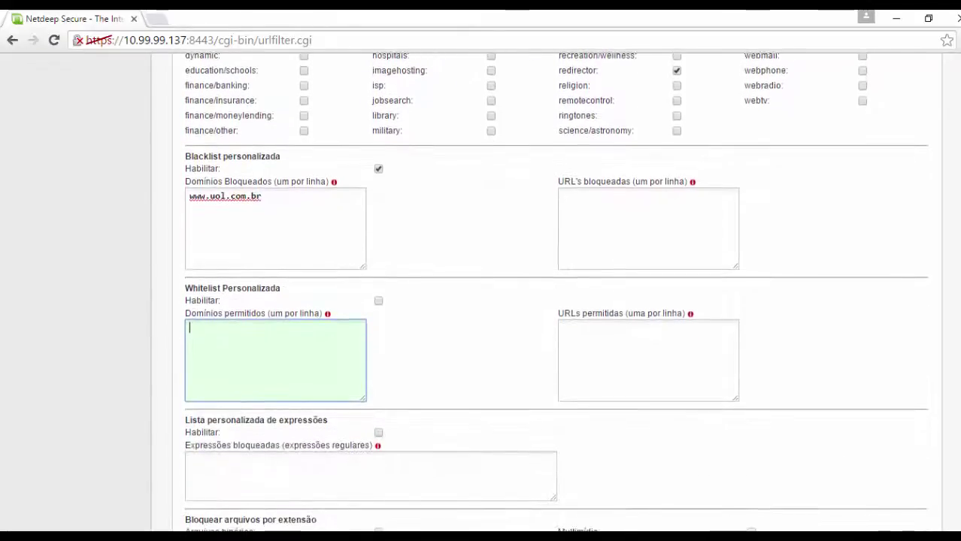
{"action": "left_click", "coordinate": [379, 300]}
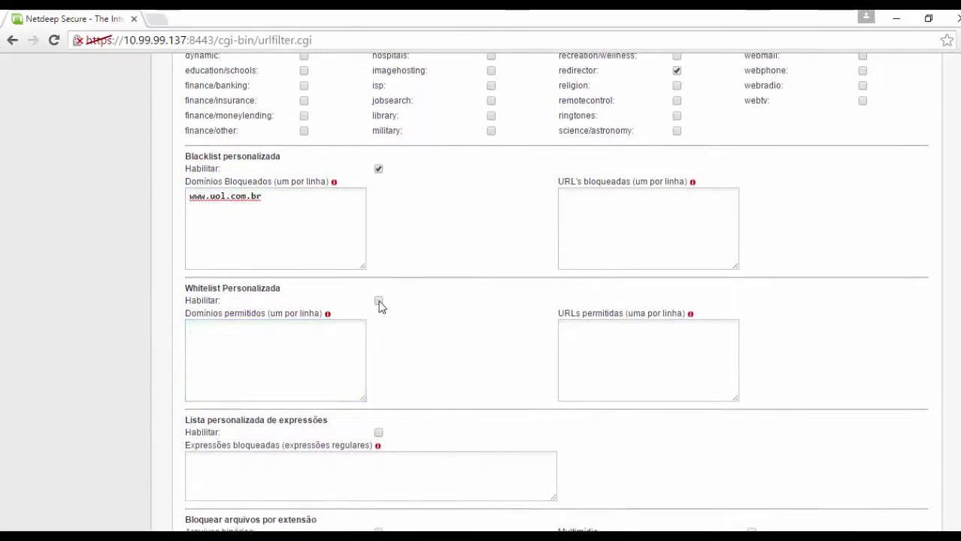
{"action": "left_click", "coordinate": [279, 352]}
{"action": "type", "text": "tiwt"}
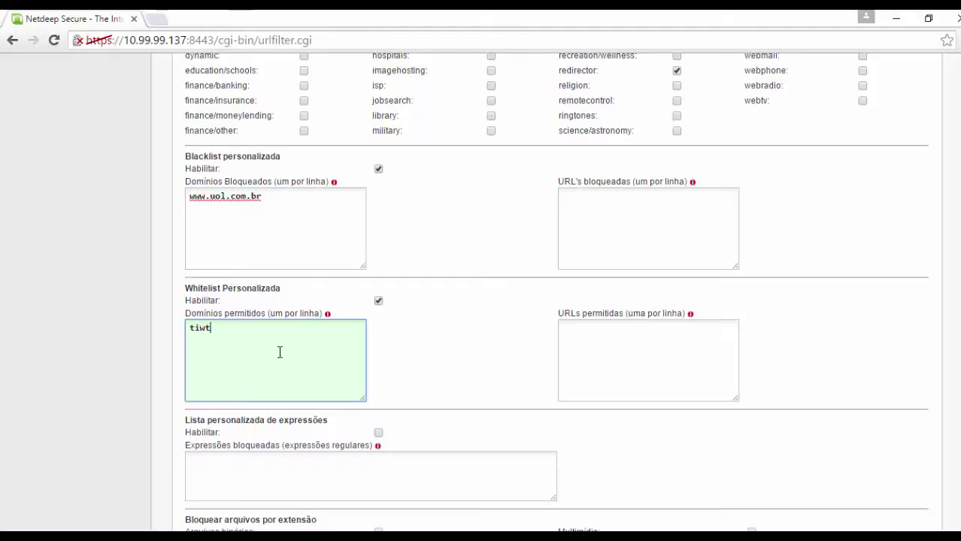
{"action": "type", "text": "itter.com"}
{"action": "key", "text": "Return"}
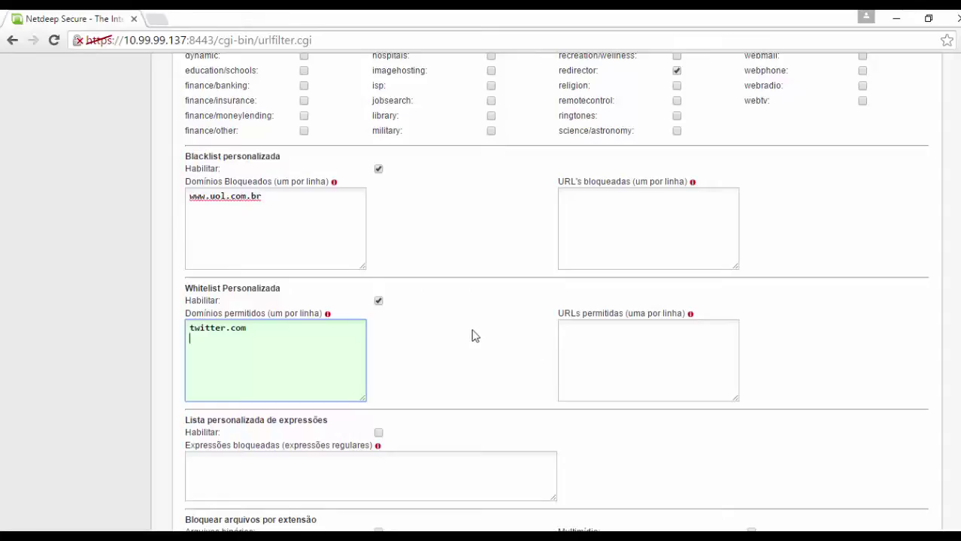
Step: Enable the custom expression list and enter "palavras bloqueadas", "facebook" and "porn" as blocked expressions, one per line
{"action": "scroll", "coordinate": [495, 279], "scroll_direction": "down", "scroll_amount": 1}
{"action": "scroll", "coordinate": [495, 279], "scroll_direction": "down", "scroll_amount": 3}
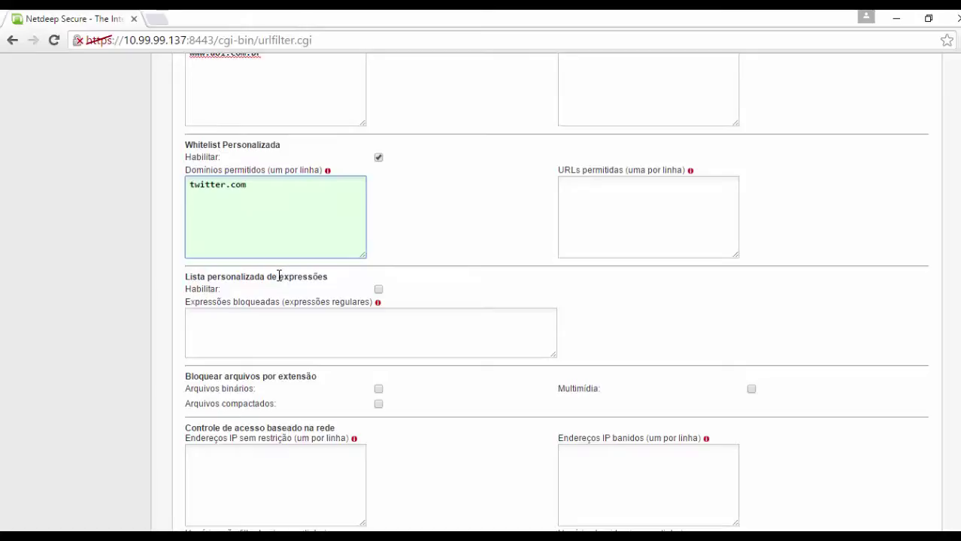
{"action": "left_click", "coordinate": [379, 289]}
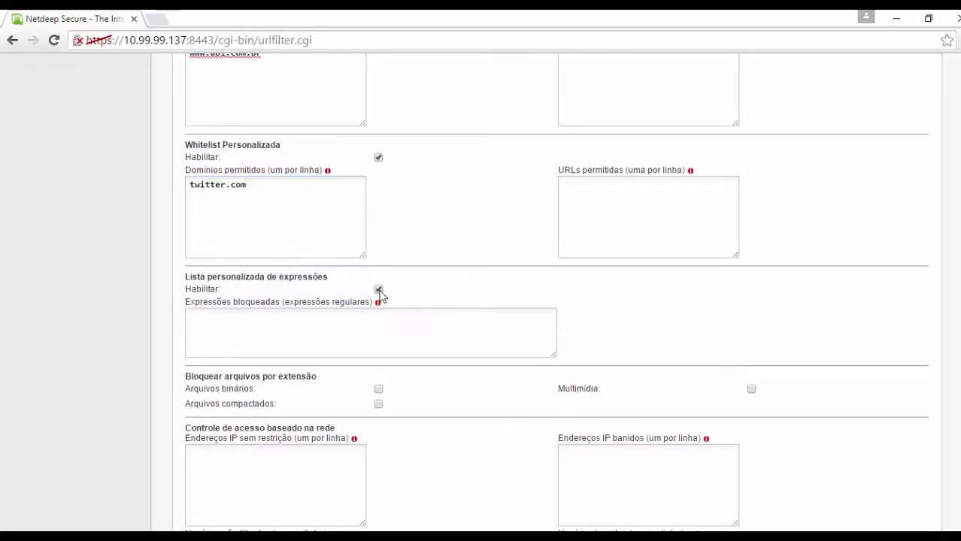
{"action": "left_click", "coordinate": [245, 331]}
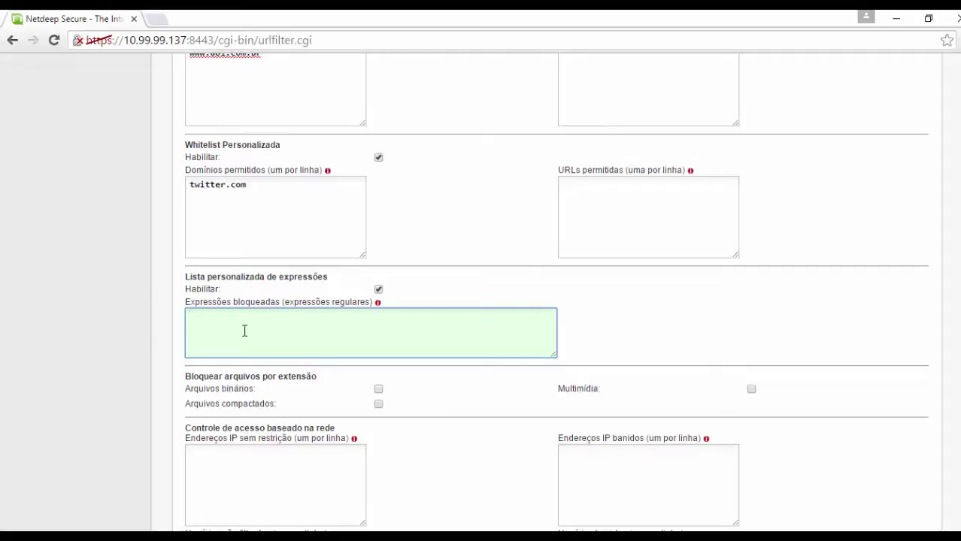
{"action": "type", "text": "palavr"}
{"action": "type", "text": "as bloqueadas"}
{"action": "type", "text": "facebook "}
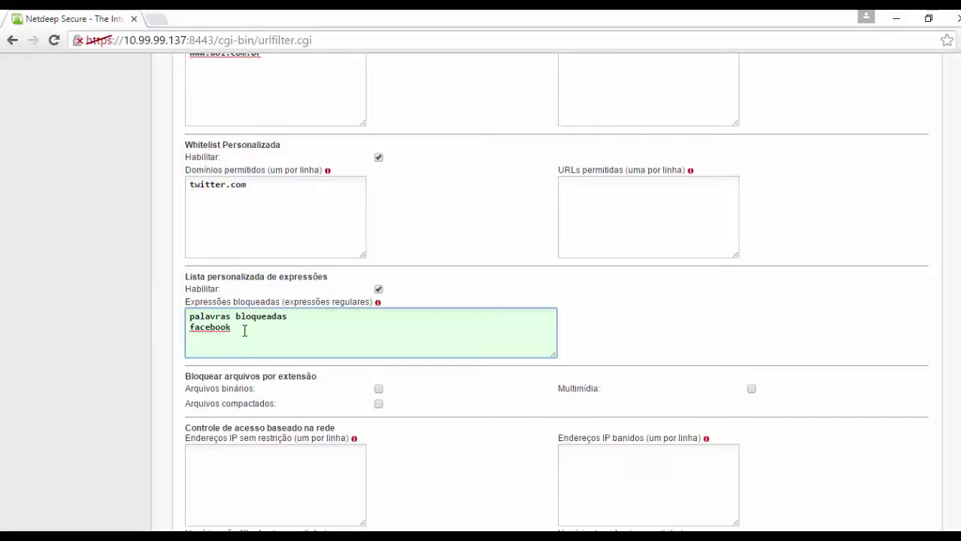
{"action": "type", "text": "porn"}
{"action": "key", "text": "Return"}
{"action": "key", "text": "BackSpace"}
Step: Add 10.99.99.100 and 10.99.99.101 to the unrestricted IP addresses of the network-based access control, one per line
{"action": "scroll", "coordinate": [162, 327], "scroll_direction": "down", "scroll_amount": 1}
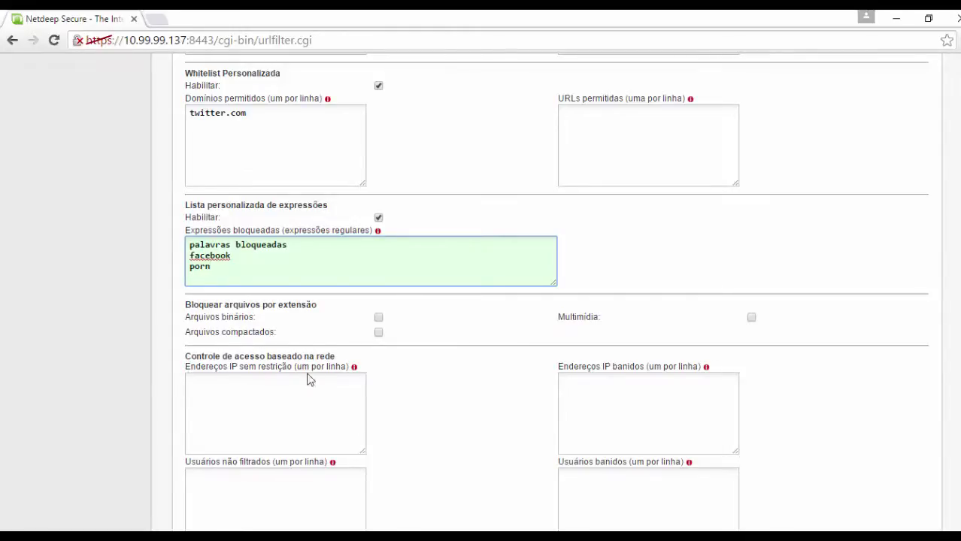
{"action": "left_click", "coordinate": [248, 383]}
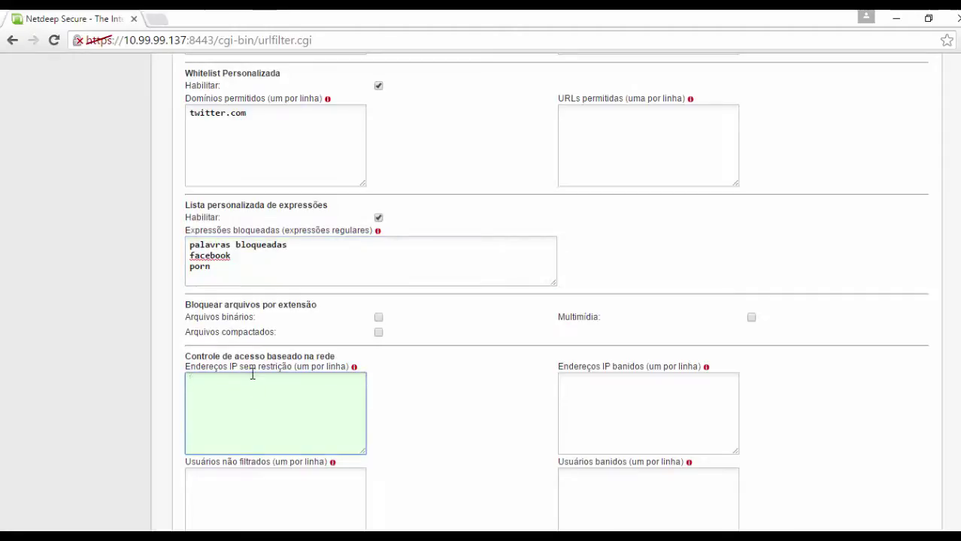
{"action": "type", "text": "10.99.99.100"}
{"action": "key", "text": "Return"}
{"action": "type", "text": "10.99.9"}
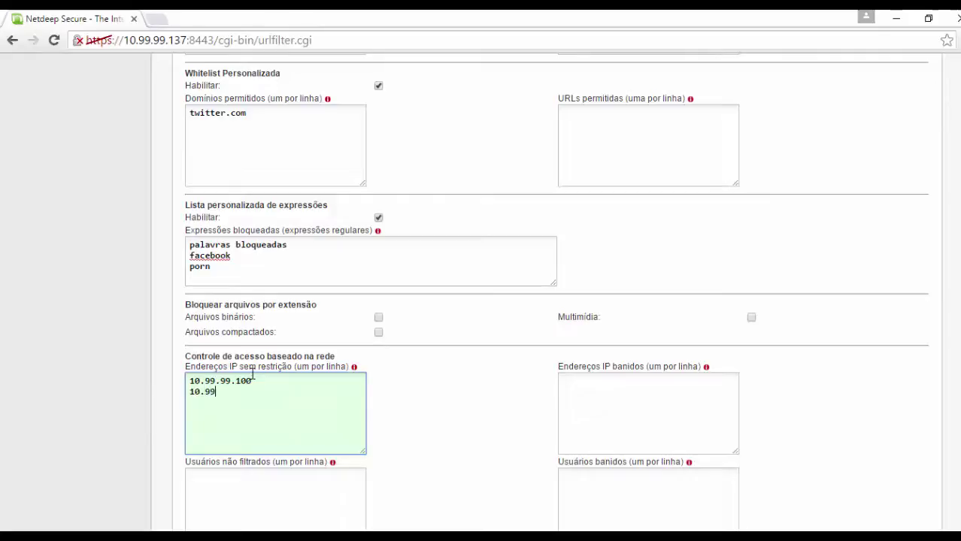
{"action": "type", "text": "9.101"}
Step: Enter three usernames in the list of unfiltered users, one per line
{"action": "scroll", "coordinate": [237, 395], "scroll_direction": "down", "scroll_amount": 1}
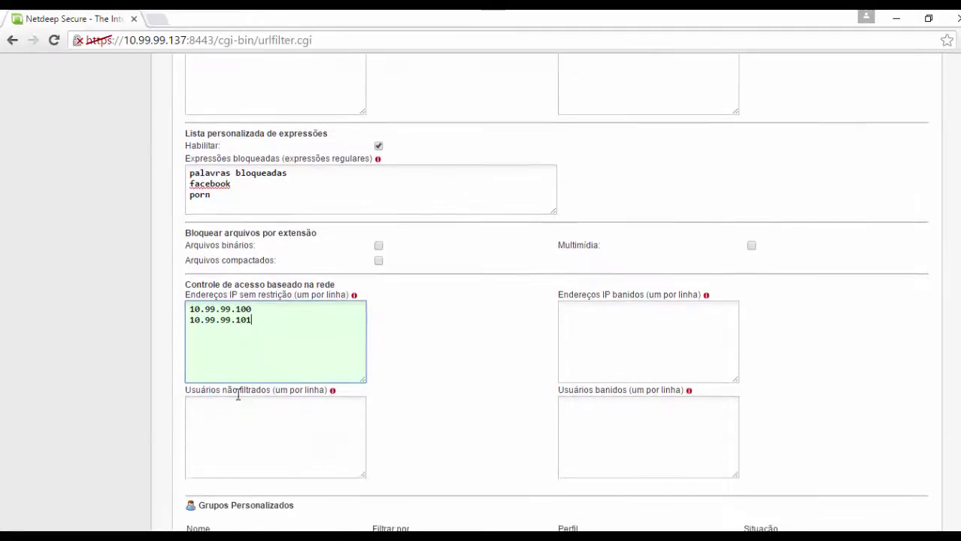
{"action": "left_click", "coordinate": [208, 413]}
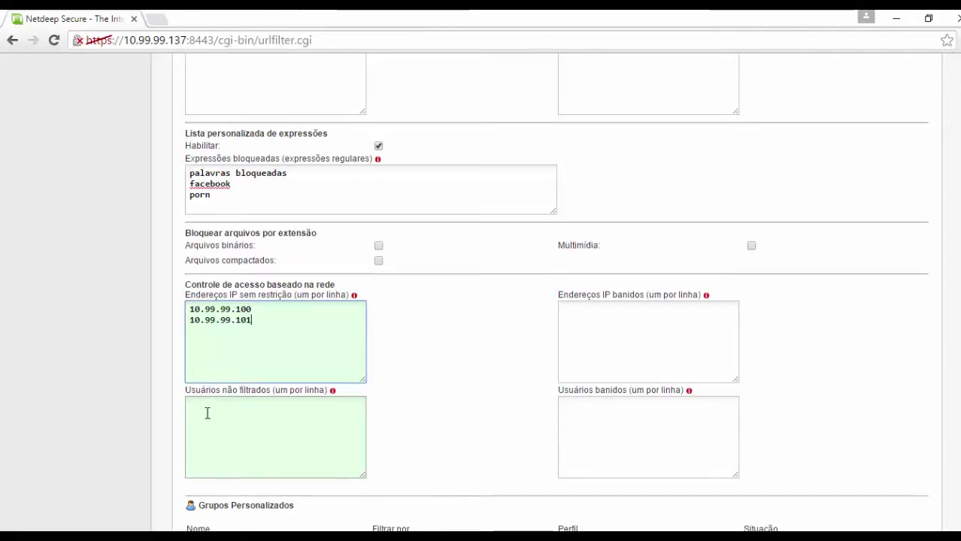
{"action": "left_click", "coordinate": [207, 413]}
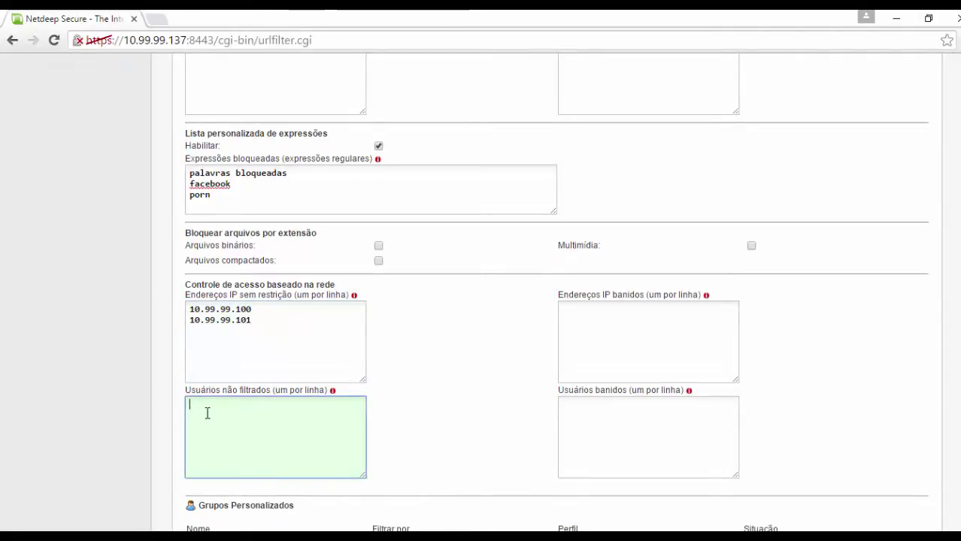
{"action": "type", "text": "andre"}
{"action": "key", "text": "Return"}
{"action": "type", "text": "joao"}
{"action": "key", "text": "Return"}
{"action": "type", "text": "maria"}
{"action": "left_click", "coordinate": [584, 310]}
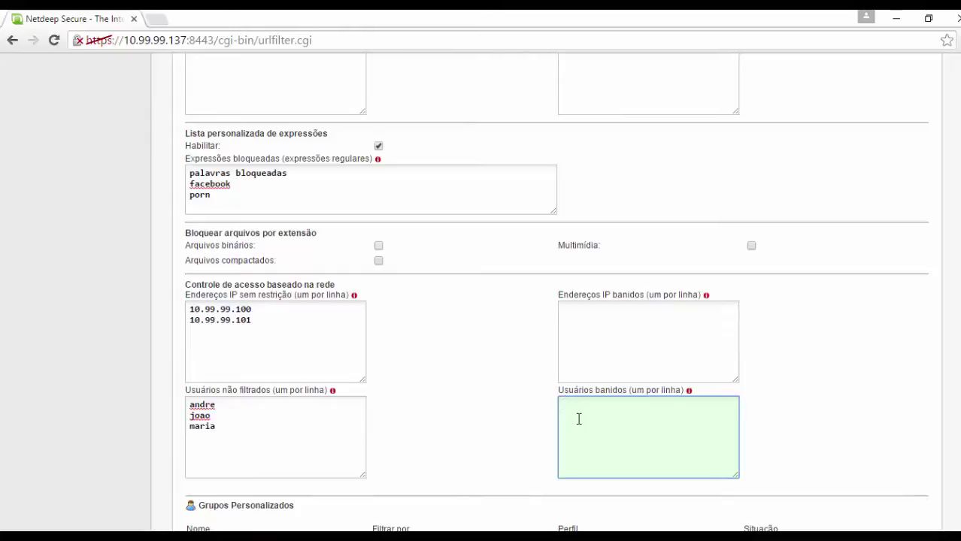
{"action": "left_click", "coordinate": [587, 319]}
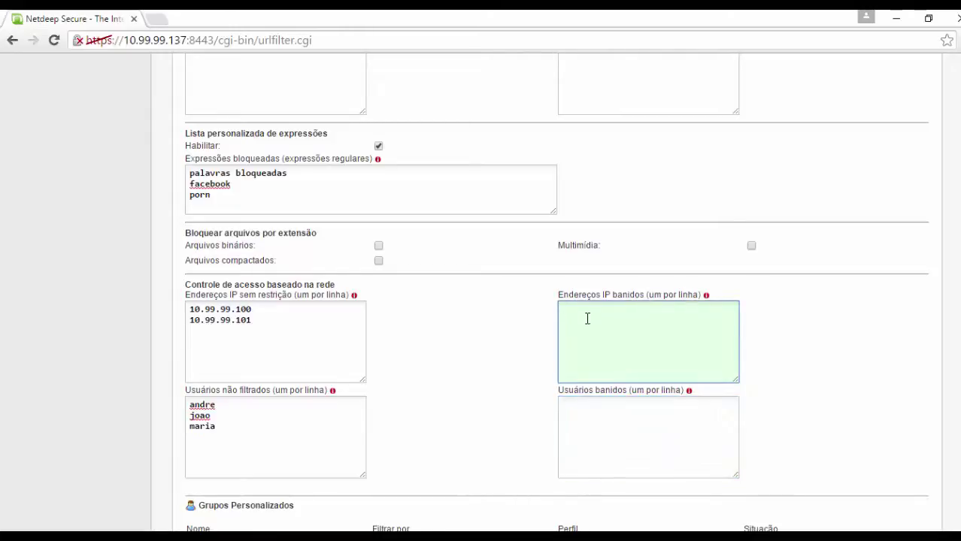
{"action": "left_click", "coordinate": [585, 425]}
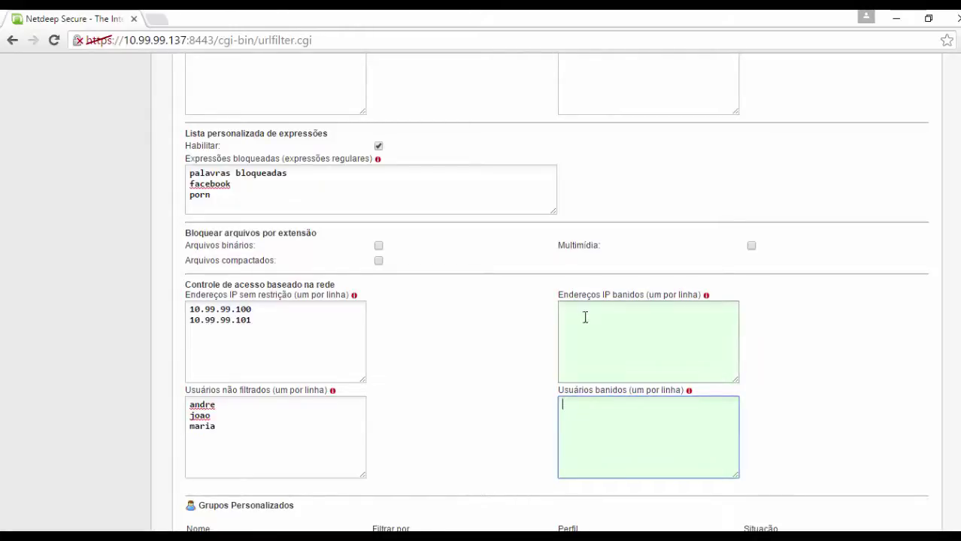
{"action": "left_click", "coordinate": [586, 318]}
{"action": "left_click", "coordinate": [574, 419]}
{"action": "left_click", "coordinate": [574, 323]}
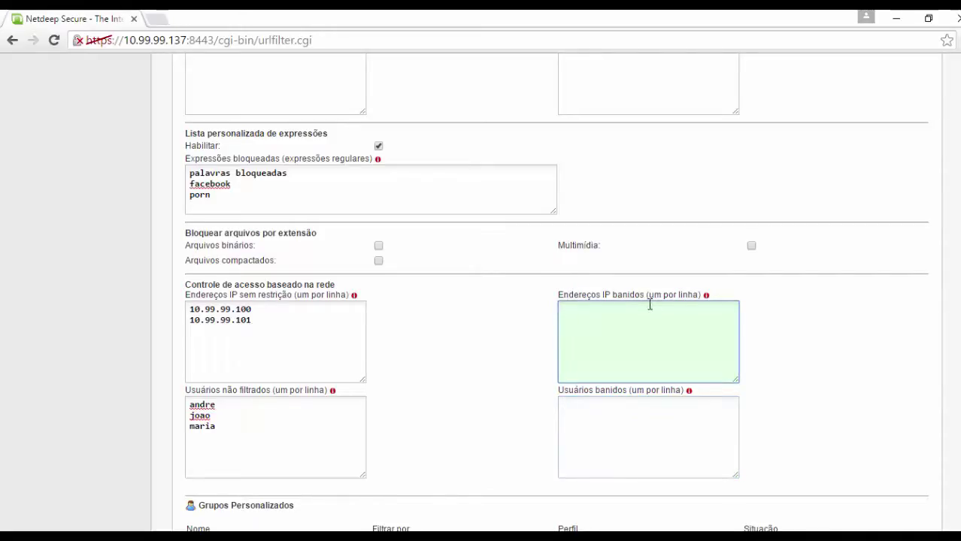
{"action": "left_click", "coordinate": [223, 427]}
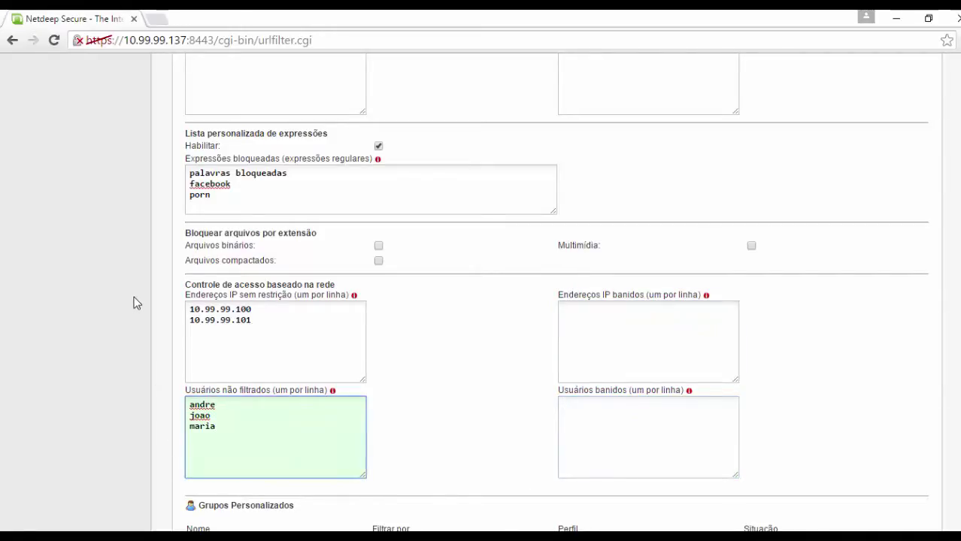
Step: Save the URL filter settings and restart the filter
{"action": "scroll", "coordinate": [150, 297], "scroll_direction": "down", "scroll_amount": 2}
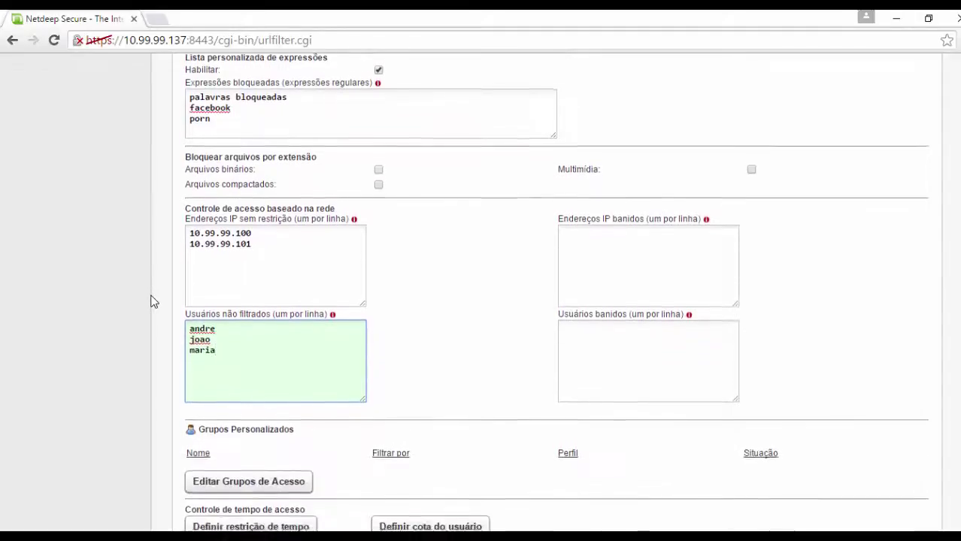
{"action": "scroll", "coordinate": [150, 301], "scroll_direction": "down", "scroll_amount": 3}
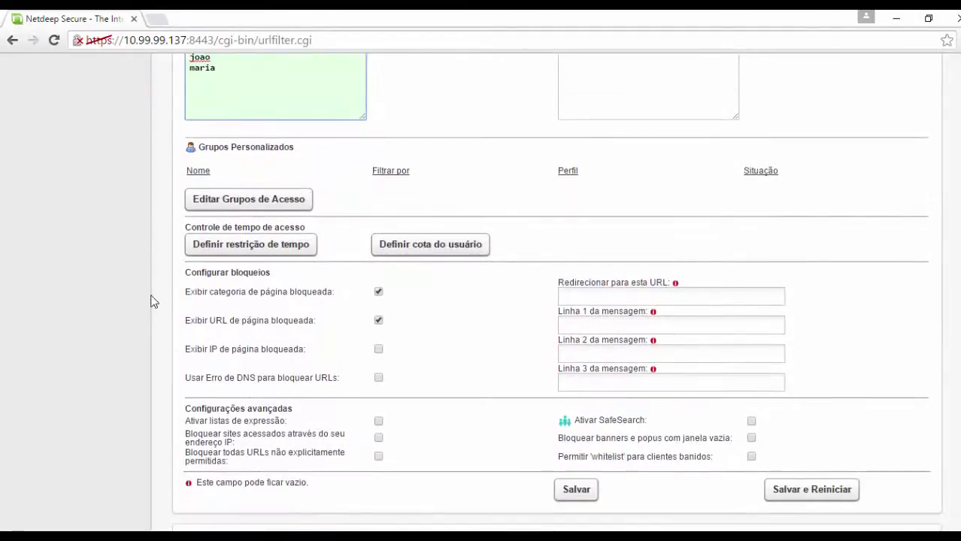
{"action": "scroll", "coordinate": [151, 301], "scroll_direction": "down", "scroll_amount": 1}
{"action": "scroll", "coordinate": [151, 300], "scroll_direction": "down", "scroll_amount": 1}
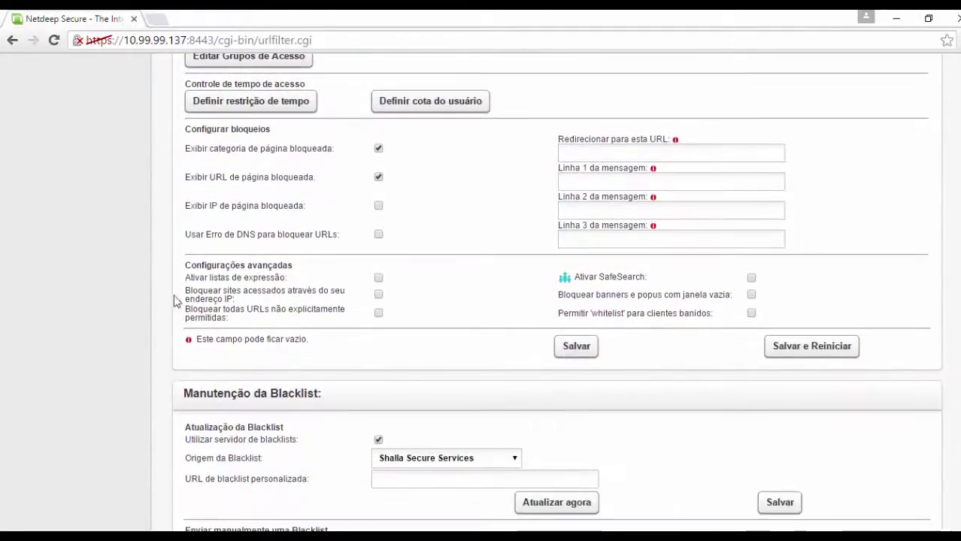
{"action": "left_click", "coordinate": [806, 347]}
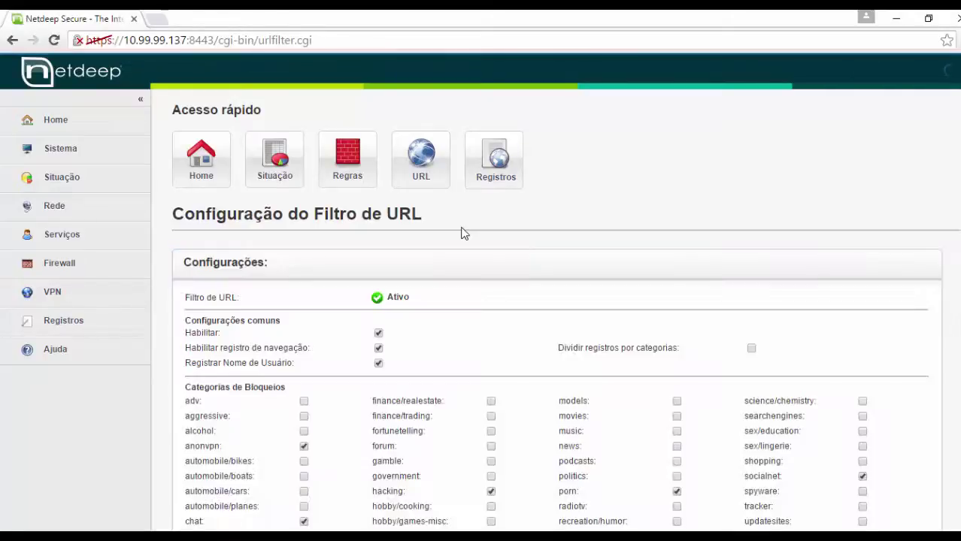
Step: Check the status of the services on the home page and open a blank browser tab alongside it
{"action": "left_click", "coordinate": [190, 172]}
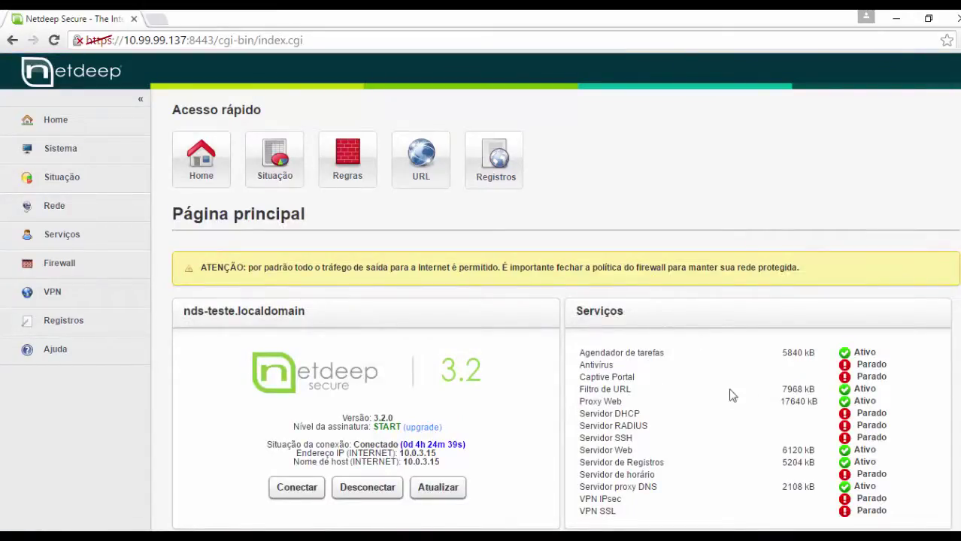
{"action": "left_click", "coordinate": [164, 22]}
{"action": "left_click", "coordinate": [73, 18]}
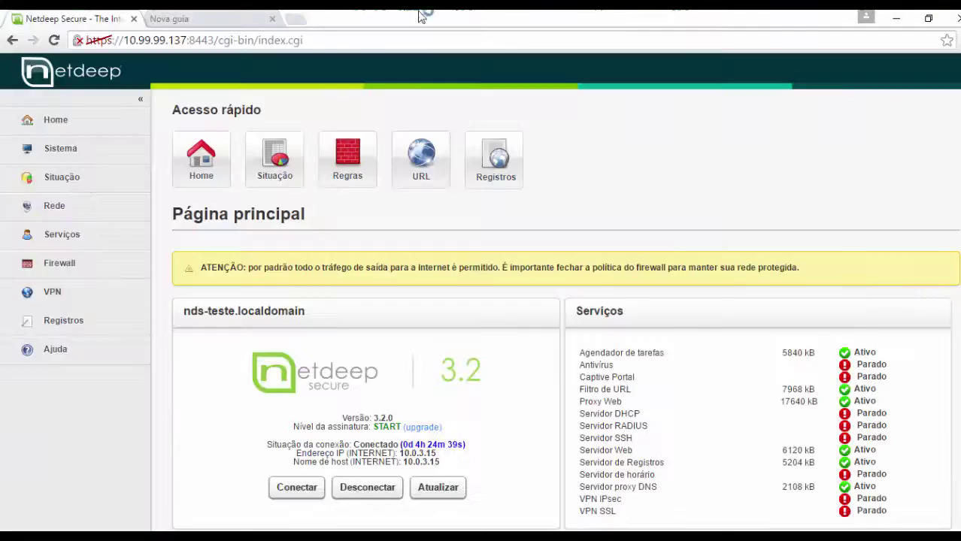
Step: Enable the proxy server 10.99.99.137 on port 8080 for the local network in the browser's system proxy settings
{"action": "left_click", "coordinate": [959, 41]}
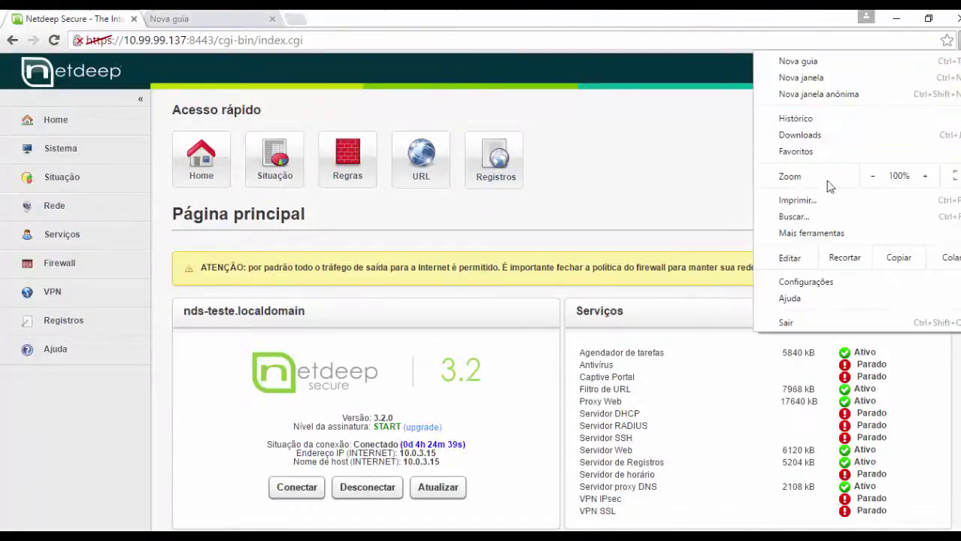
{"action": "left_click", "coordinate": [799, 286]}
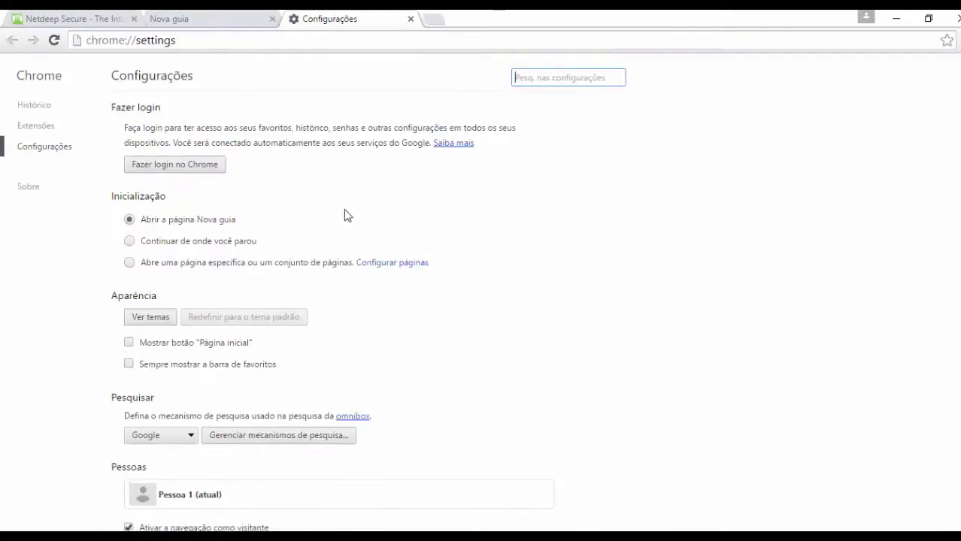
{"action": "scroll", "coordinate": [345, 214], "scroll_direction": "down", "scroll_amount": 2}
{"action": "left_click", "coordinate": [182, 506]}
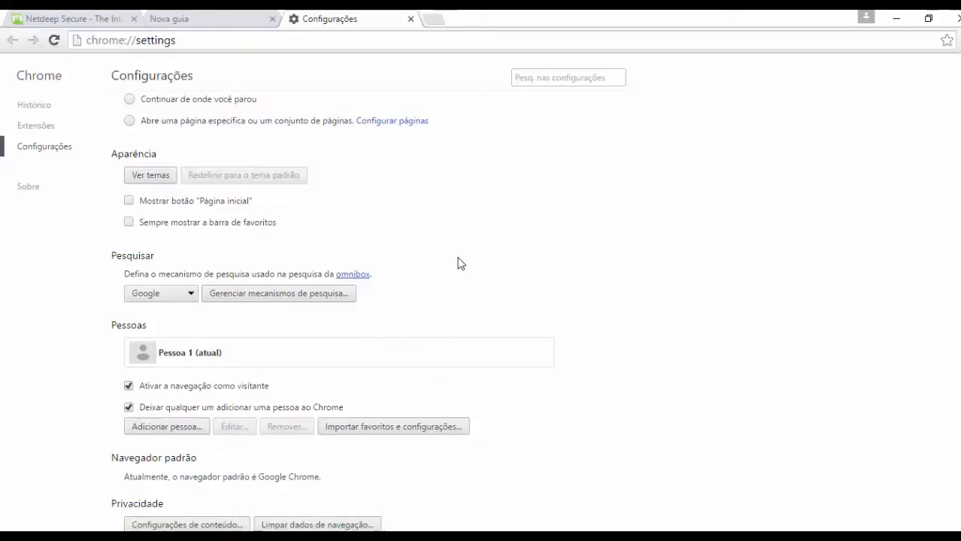
{"action": "scroll", "coordinate": [458, 263], "scroll_direction": "down", "scroll_amount": 10}
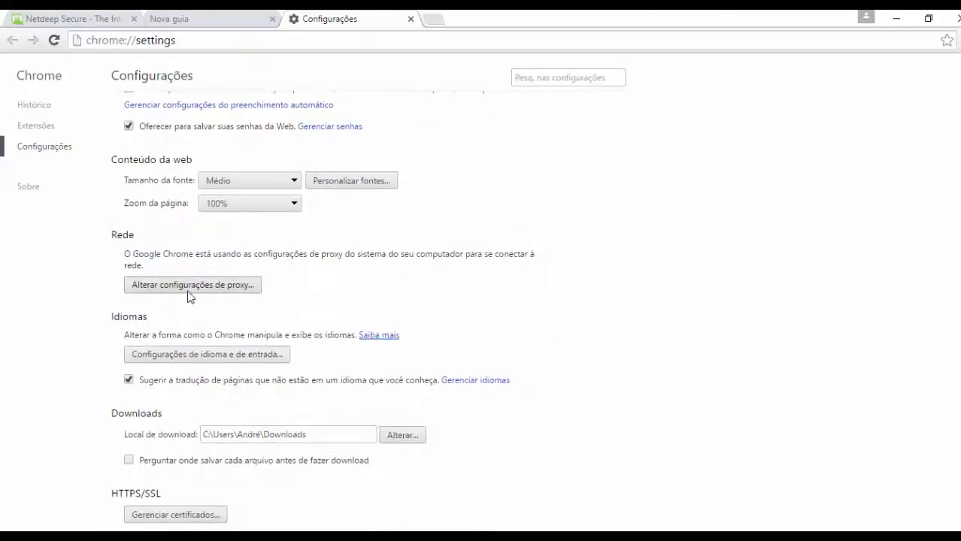
{"action": "left_click", "coordinate": [188, 289]}
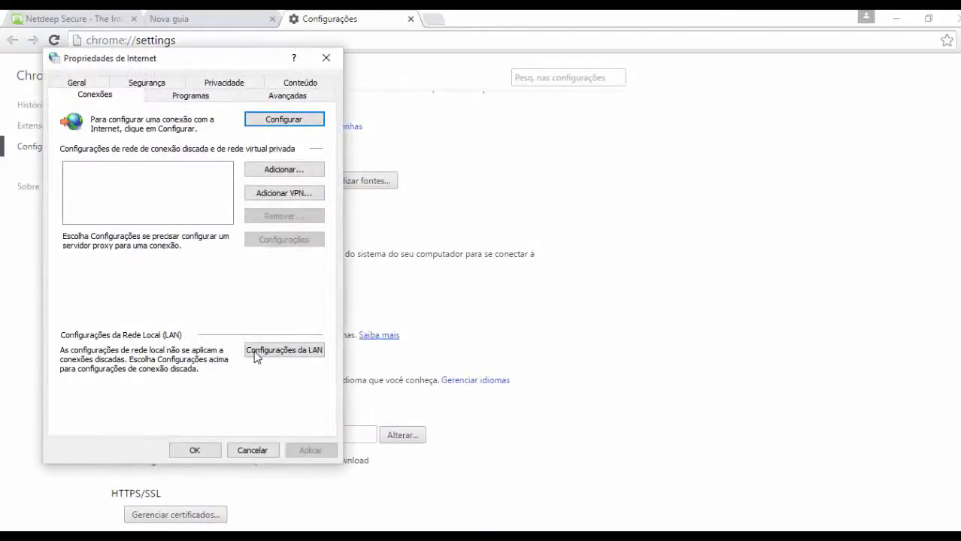
{"action": "left_click", "coordinate": [256, 352]}
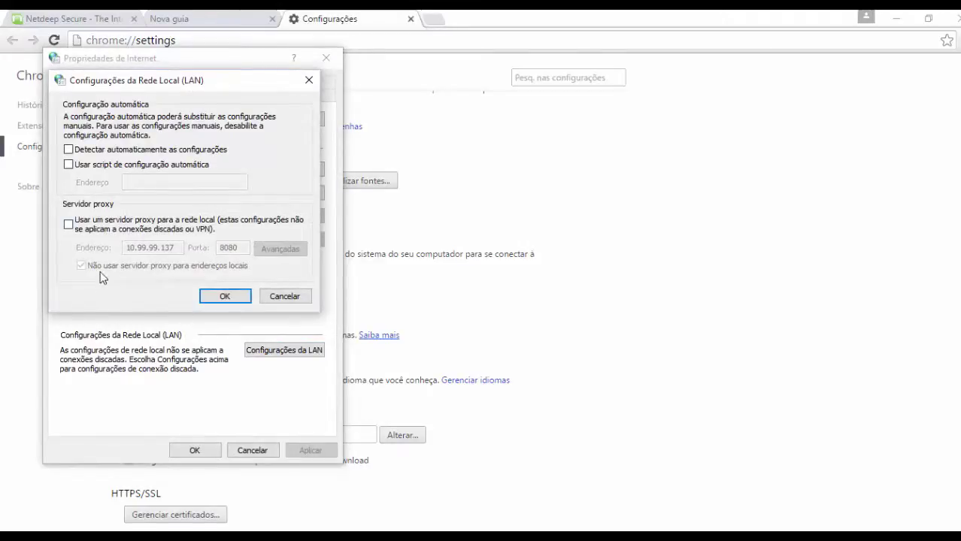
{"action": "left_click", "coordinate": [100, 229]}
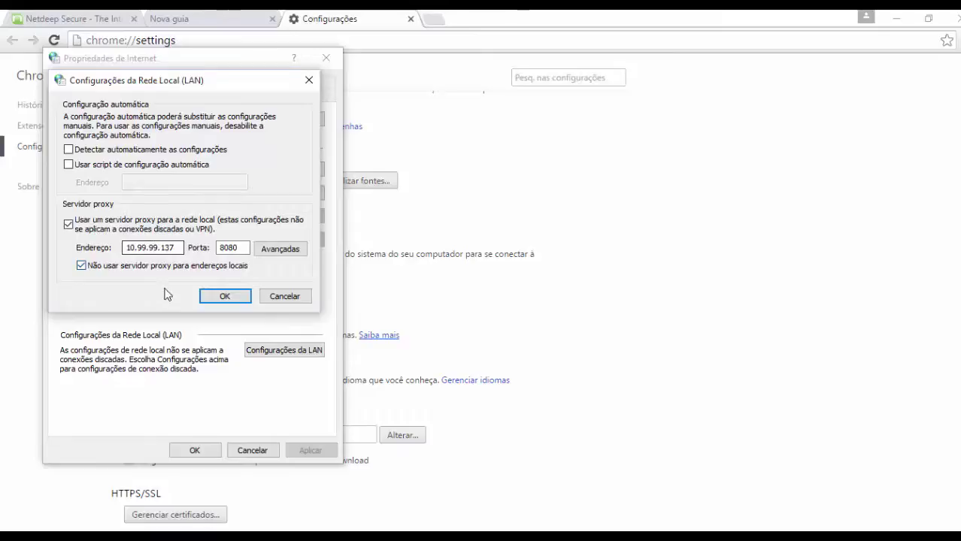
{"action": "left_click", "coordinate": [226, 298]}
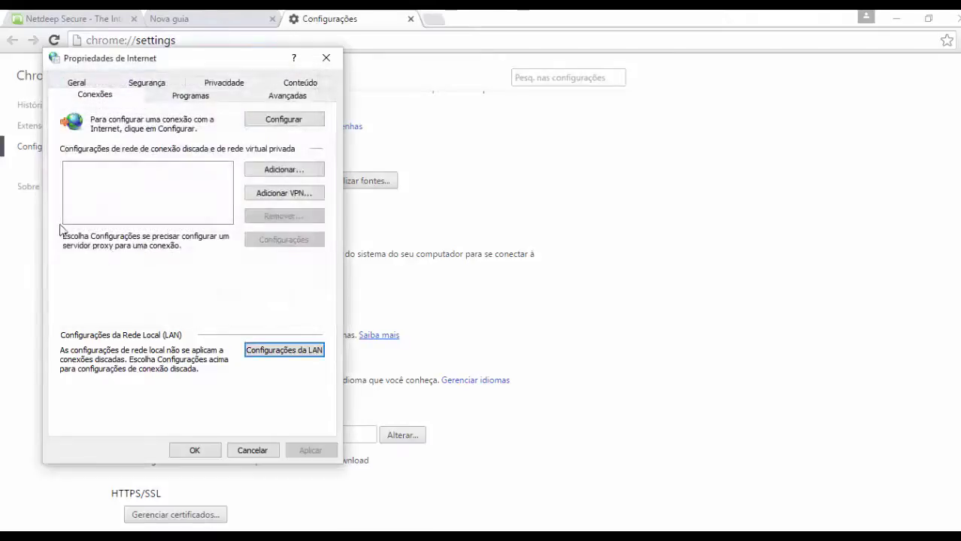
{"action": "left_click", "coordinate": [185, 448]}
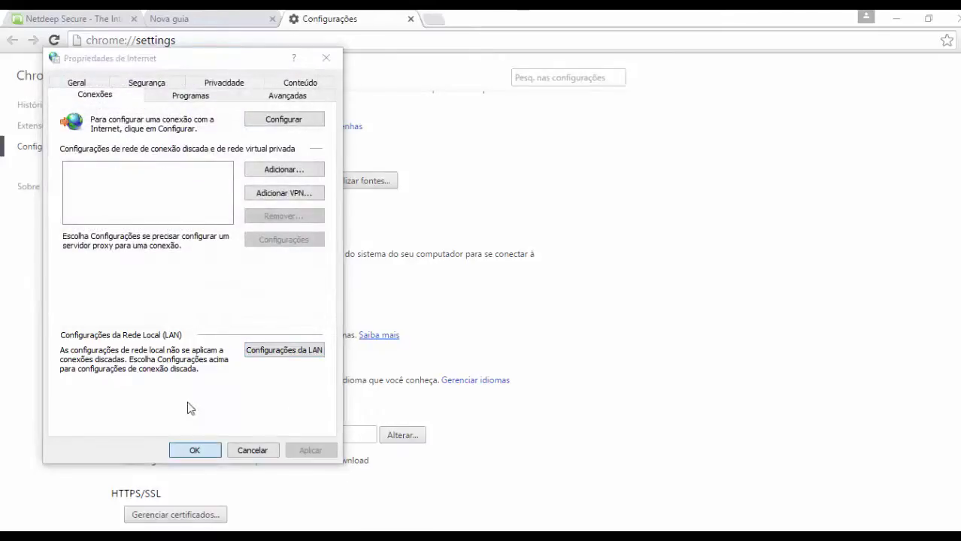
{"action": "left_click", "coordinate": [210, 40]}
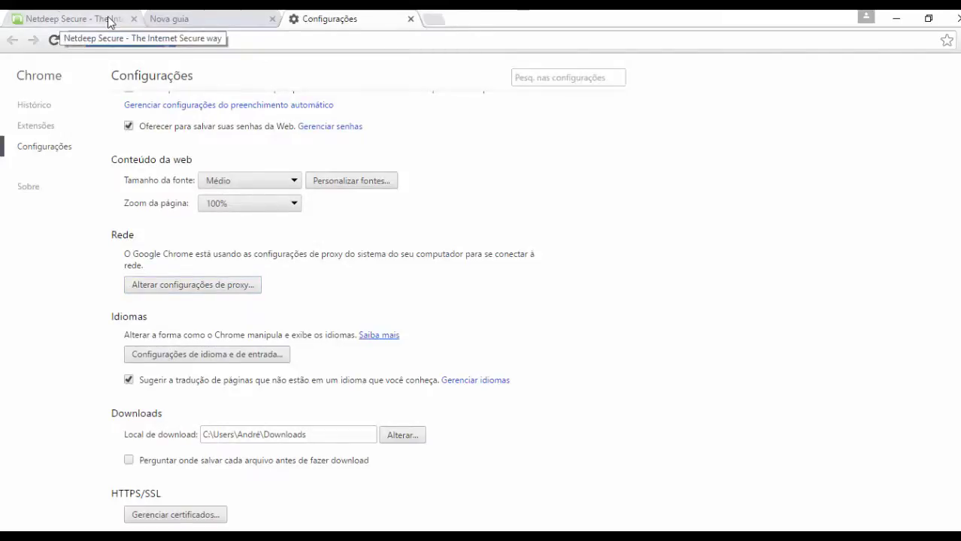
{"action": "type", "text": "www."}
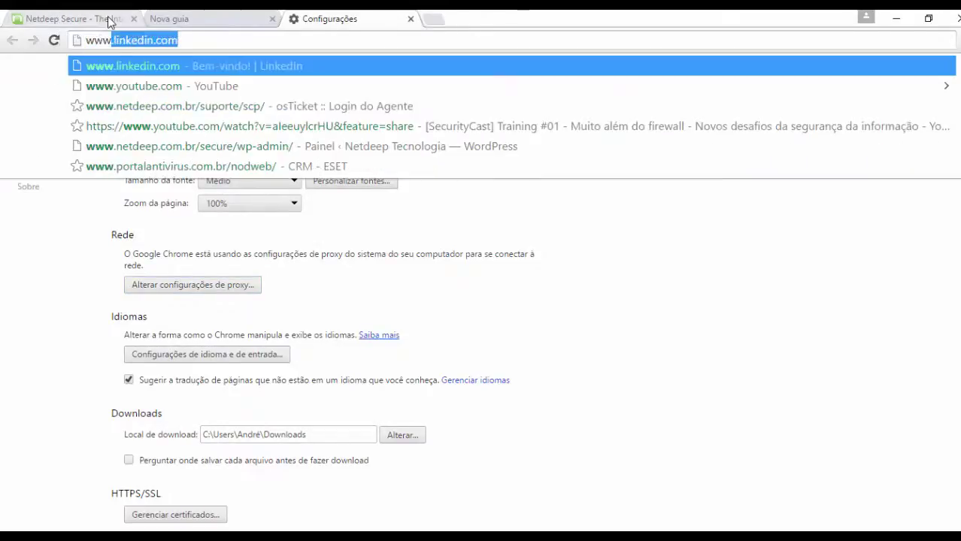
{"action": "type", "text": "uol.com.br"}
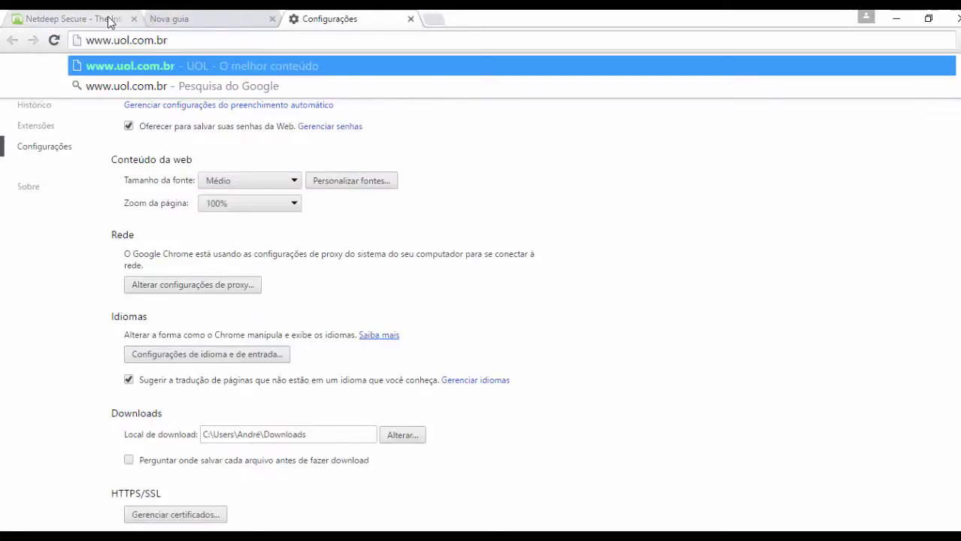
{"action": "key", "text": "Return"}
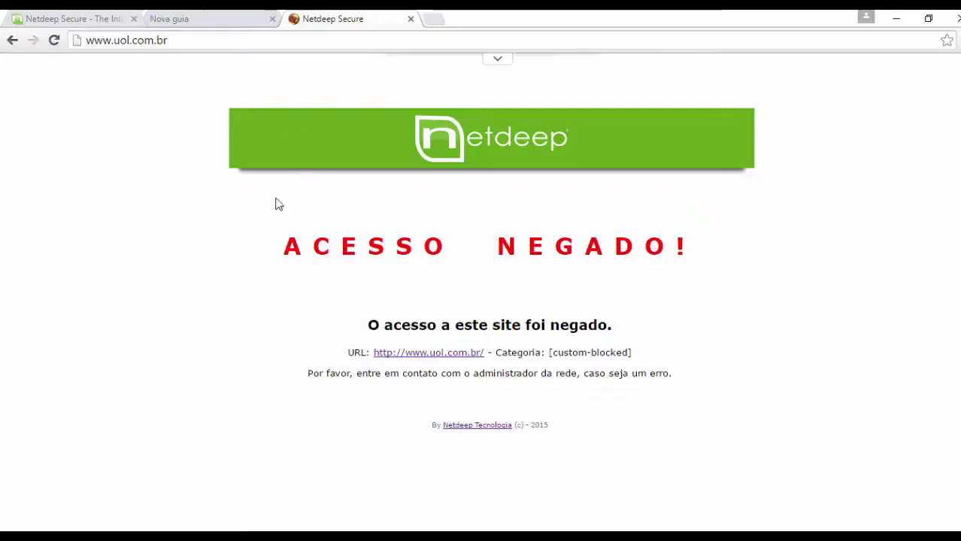
{"action": "left_click_drag", "start_coordinate": [372, 325], "coordinate": [588, 325]}
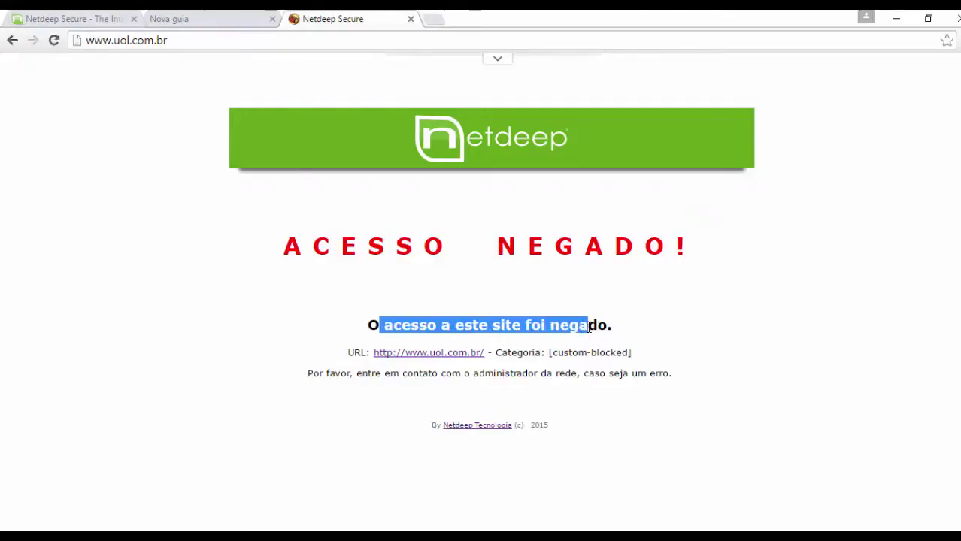
{"action": "left_click", "coordinate": [630, 329]}
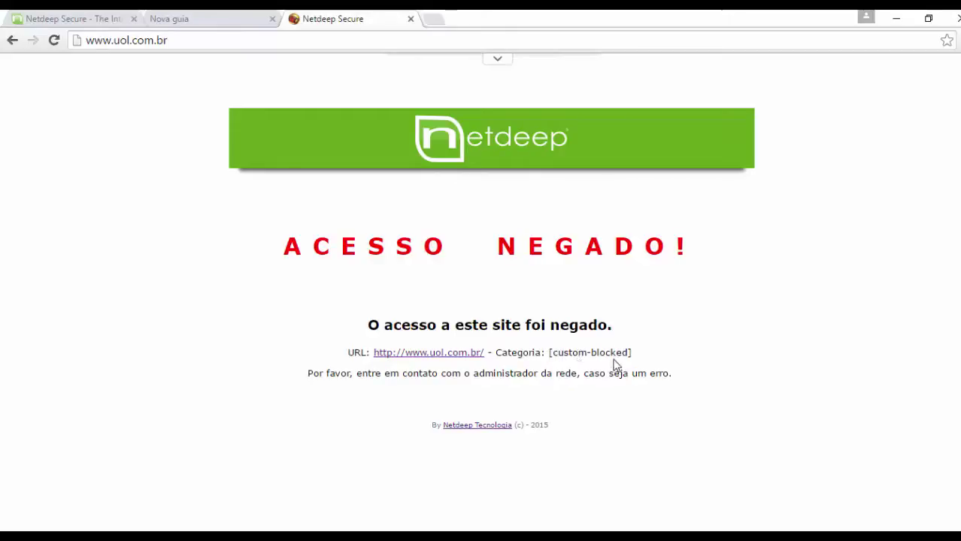
{"action": "left_click", "coordinate": [434, 19]}
{"action": "type", "text": "w"}
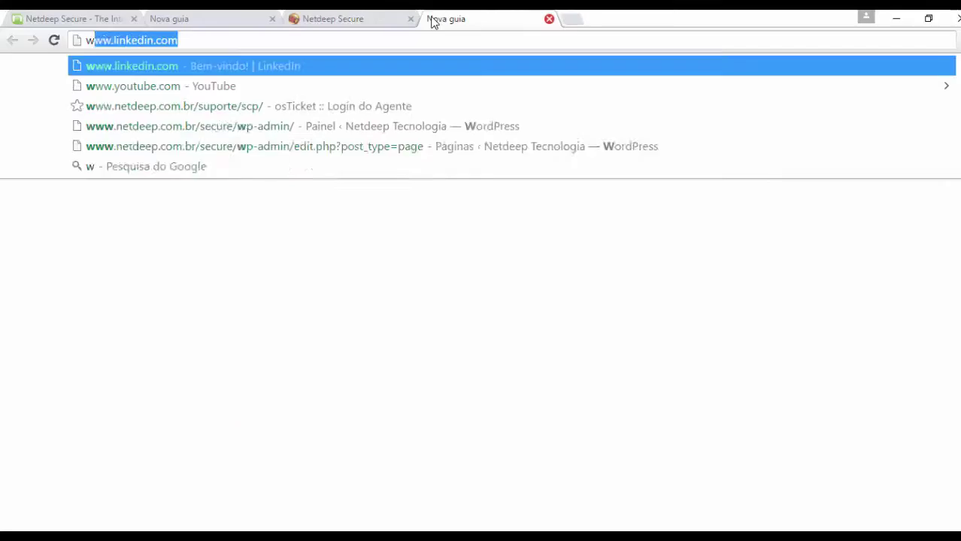
{"action": "type", "text": "ww.ig.com.br"}
{"action": "key", "text": "Return"}
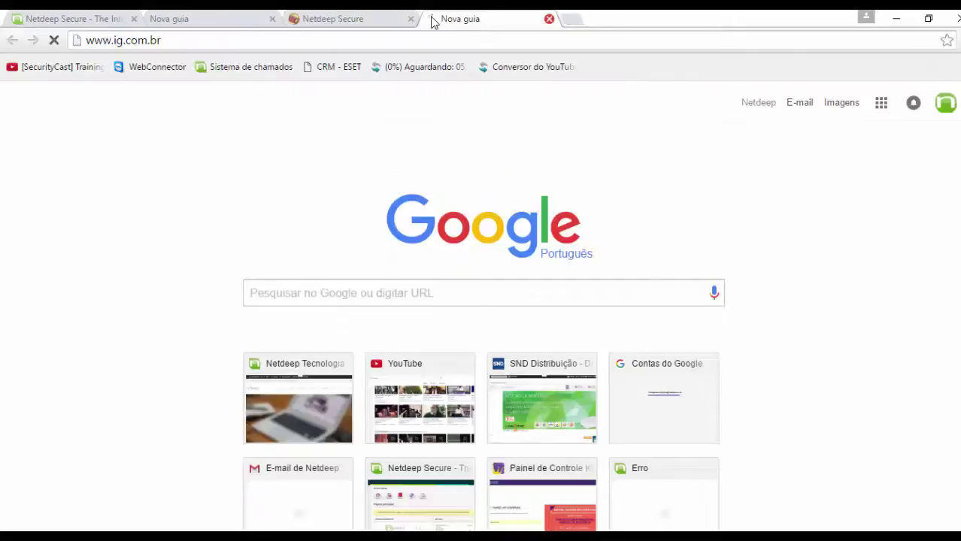
{"action": "left_click", "coordinate": [570, 21]}
{"action": "type", "text": "www.p"}
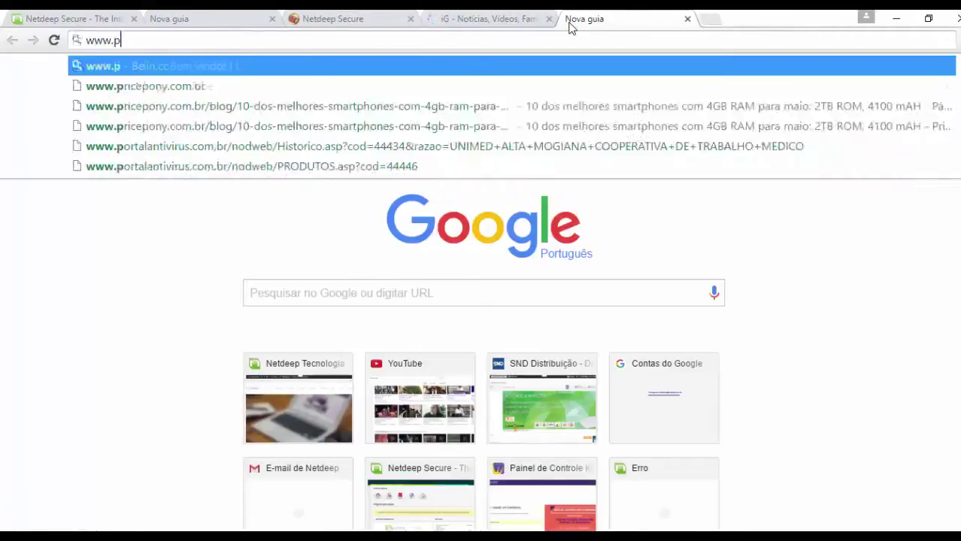
{"action": "type", "text": "layboy.com"}
{"action": "key", "text": "Return"}
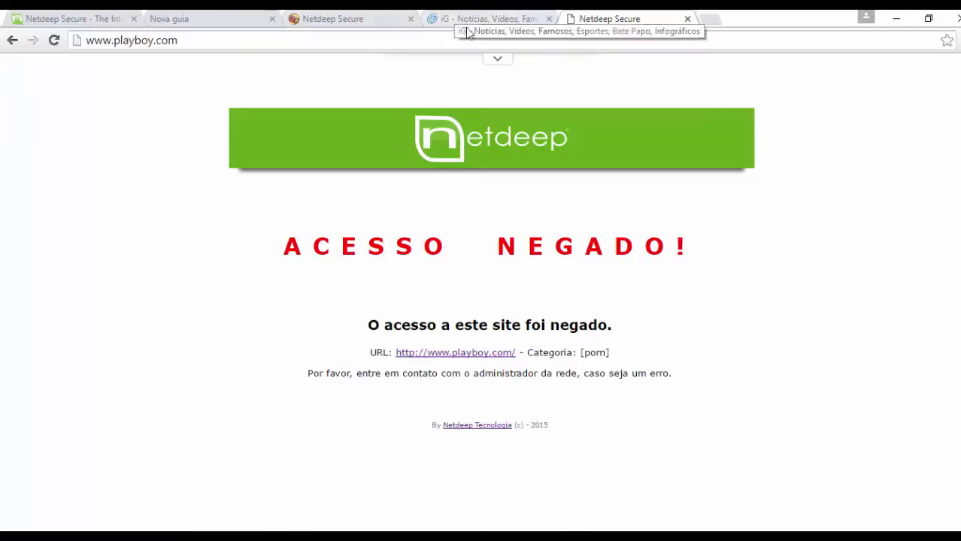
{"action": "left_click", "coordinate": [467, 24]}
{"action": "scroll", "coordinate": [43, 231], "scroll_direction": "down", "scroll_amount": 3}
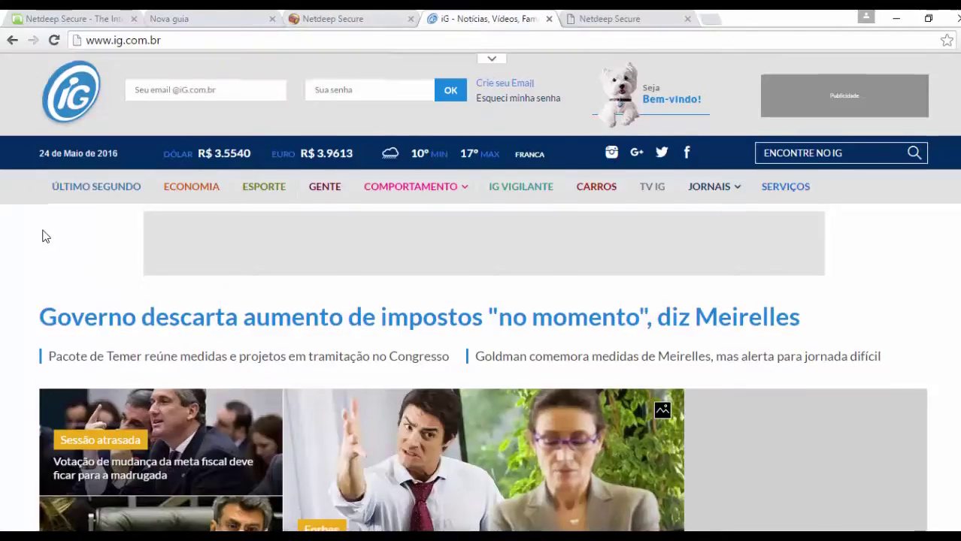
{"action": "scroll", "coordinate": [43, 231], "scroll_direction": "up", "scroll_amount": 3}
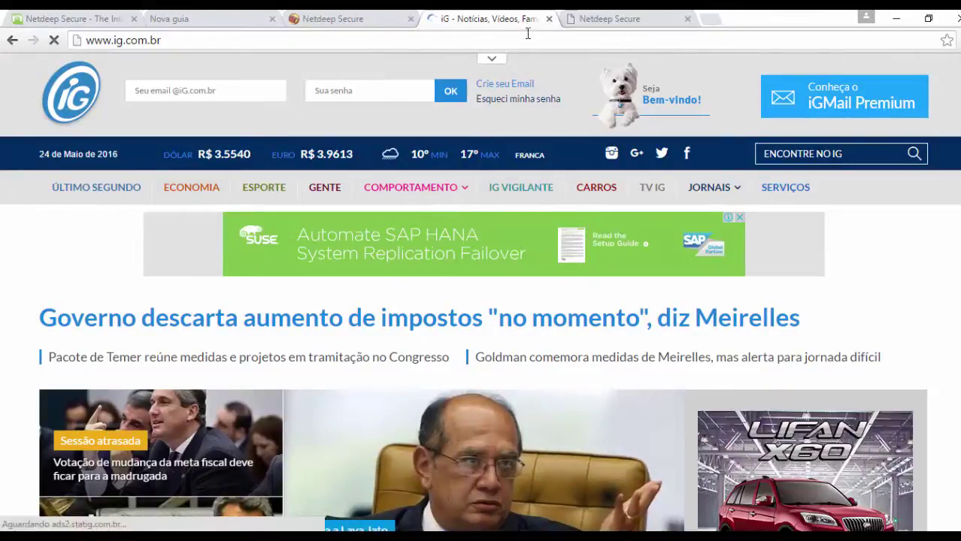
{"action": "left_click", "coordinate": [590, 18]}
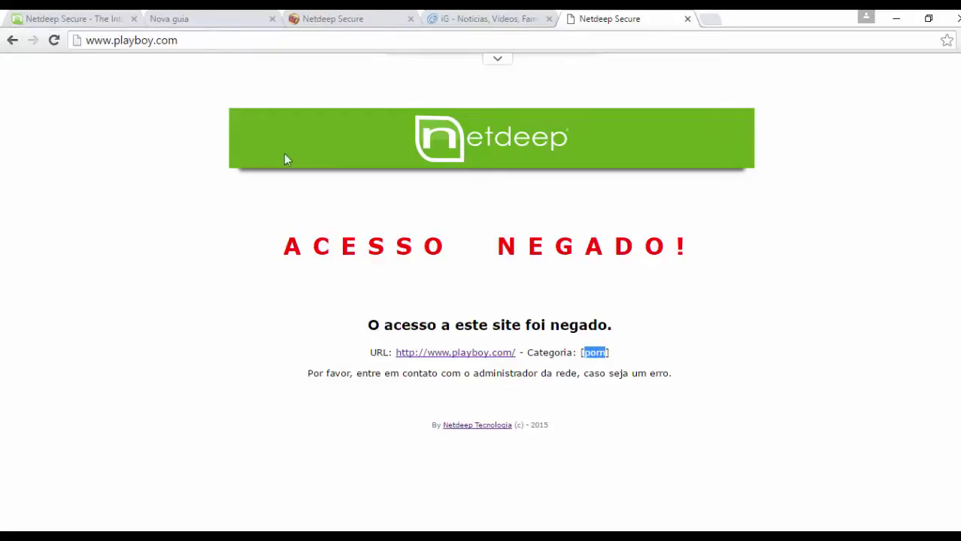
Step: Return to the Netdeep Secure URL filter configuration and review its blocked categories, blacklist, whitelist, expressions and network access control
{"action": "left_click", "coordinate": [85, 15]}
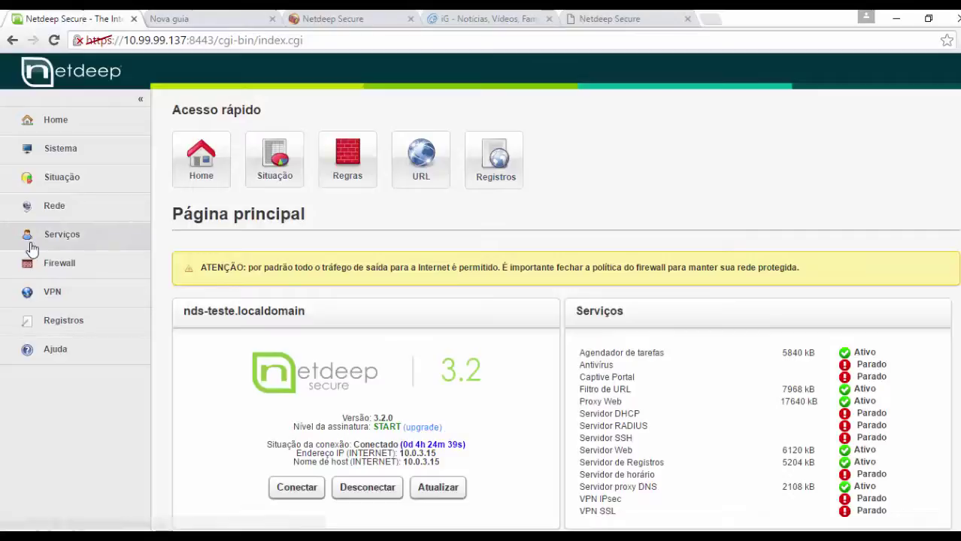
{"action": "left_click", "coordinate": [66, 235]}
{"action": "left_click", "coordinate": [48, 320]}
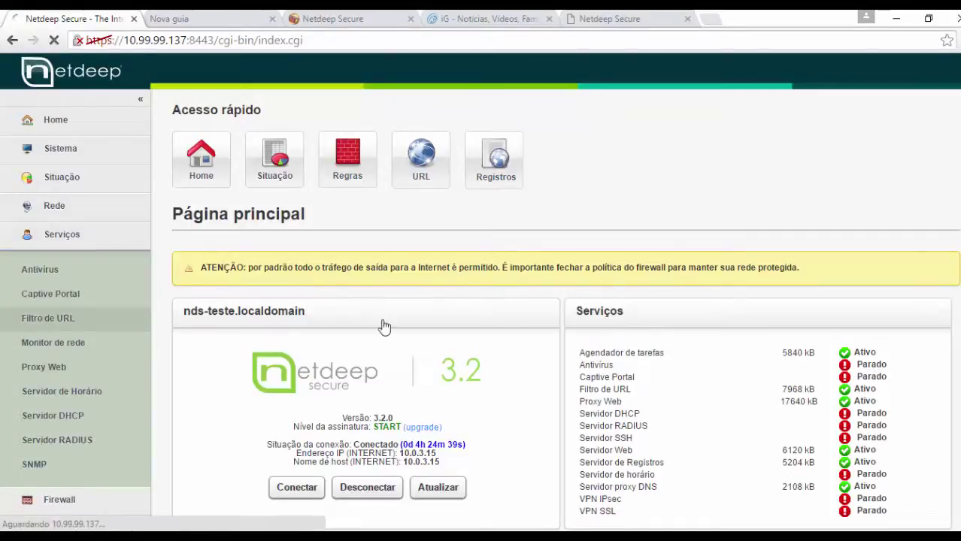
{"action": "scroll", "coordinate": [558, 279], "scroll_direction": "down", "scroll_amount": 1}
{"action": "scroll", "coordinate": [558, 279], "scroll_direction": "down", "scroll_amount": 3}
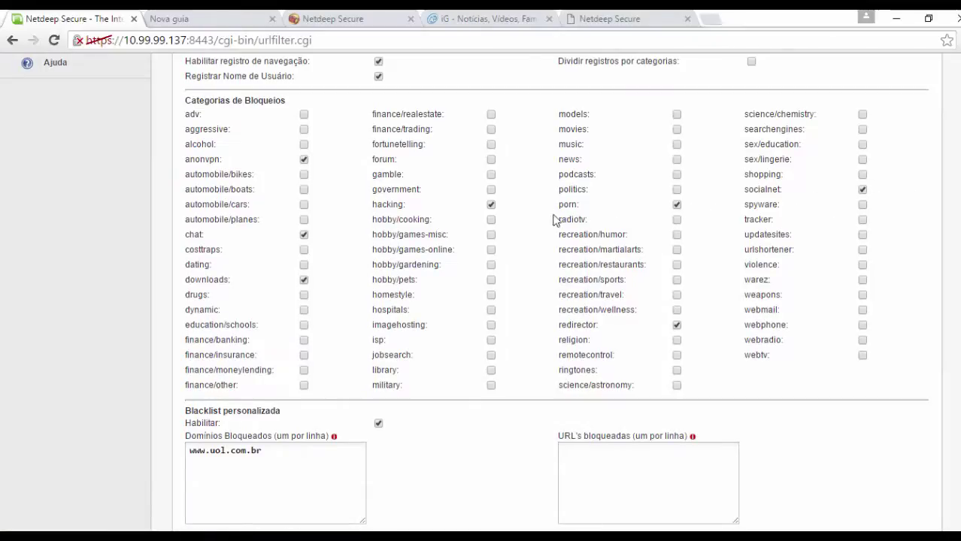
{"action": "scroll", "coordinate": [304, 331], "scroll_direction": "down", "scroll_amount": 1}
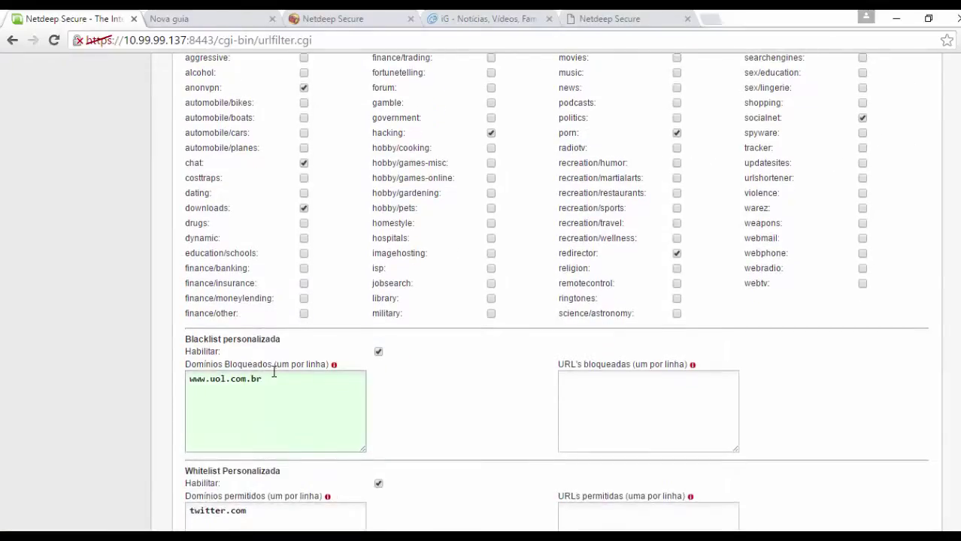
{"action": "scroll", "coordinate": [504, 369], "scroll_direction": "down", "scroll_amount": 5}
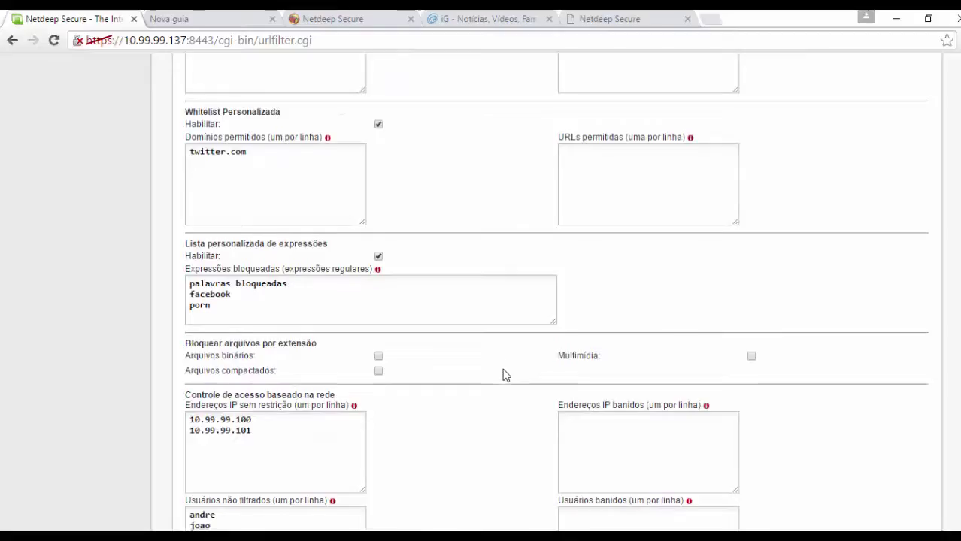
{"action": "scroll", "coordinate": [504, 376], "scroll_direction": "down", "scroll_amount": 2}
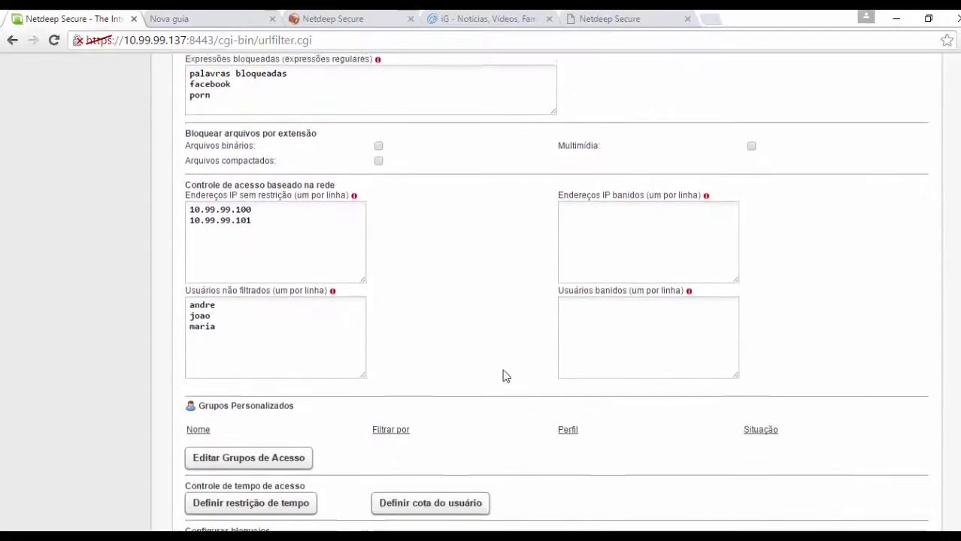
{"action": "scroll", "coordinate": [503, 376], "scroll_direction": "up", "scroll_amount": 3}
{"action": "scroll", "coordinate": [504, 376], "scroll_direction": "up", "scroll_amount": 10}
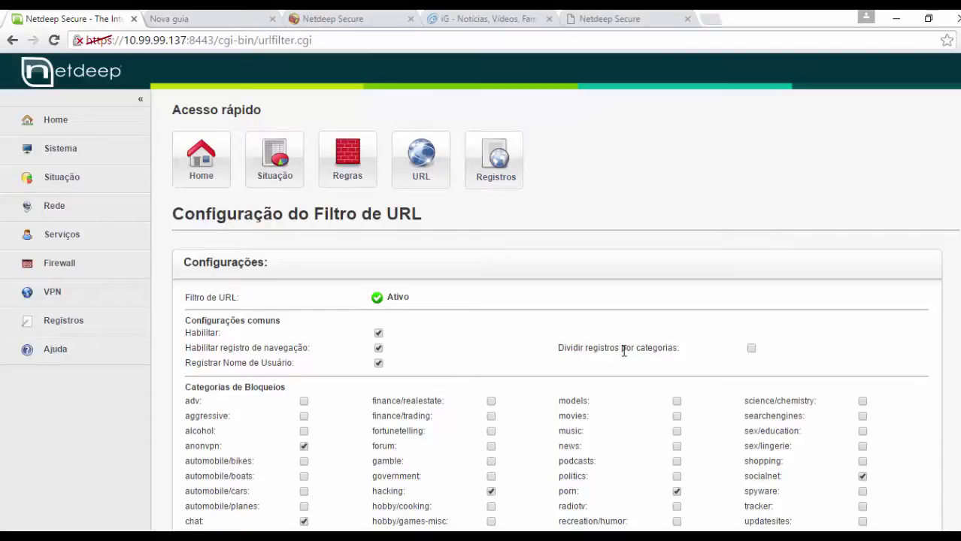
Step: Enable splitting the URL filter logs by category, then save the settings and restart the filter
{"action": "left_click", "coordinate": [753, 350]}
{"action": "scroll", "coordinate": [644, 279], "scroll_direction": "down", "scroll_amount": 3}
{"action": "scroll", "coordinate": [631, 279], "scroll_direction": "down", "scroll_amount": 10}
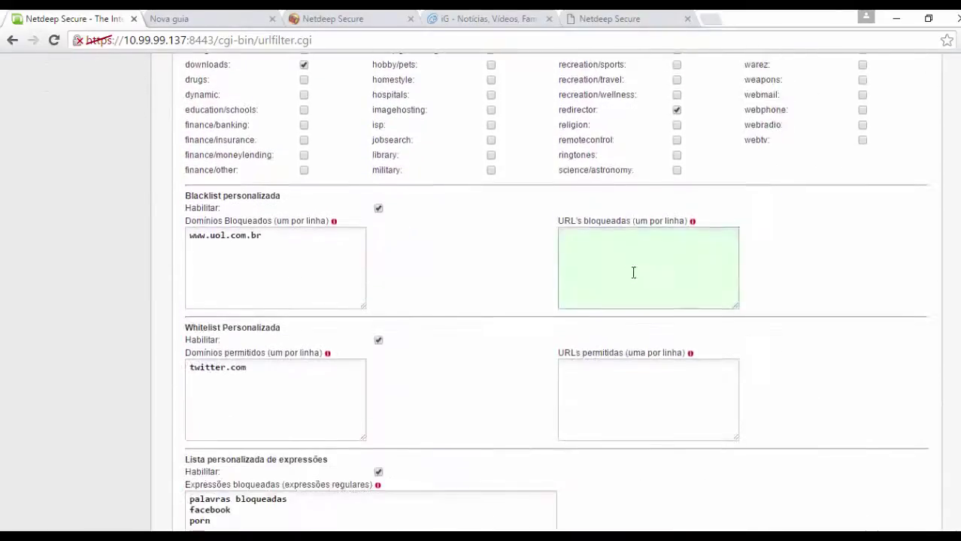
{"action": "scroll", "coordinate": [636, 273], "scroll_direction": "down", "scroll_amount": 4}
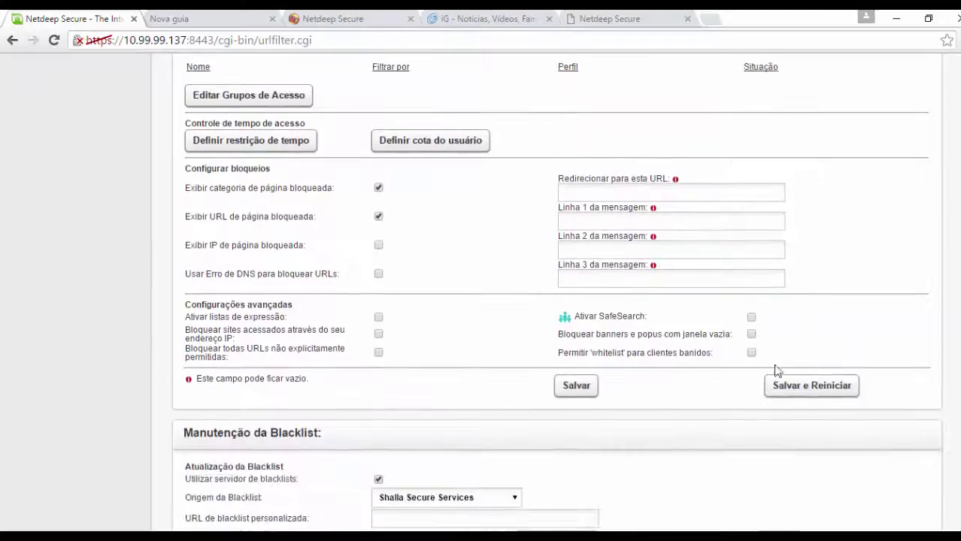
{"action": "left_click", "coordinate": [810, 385]}
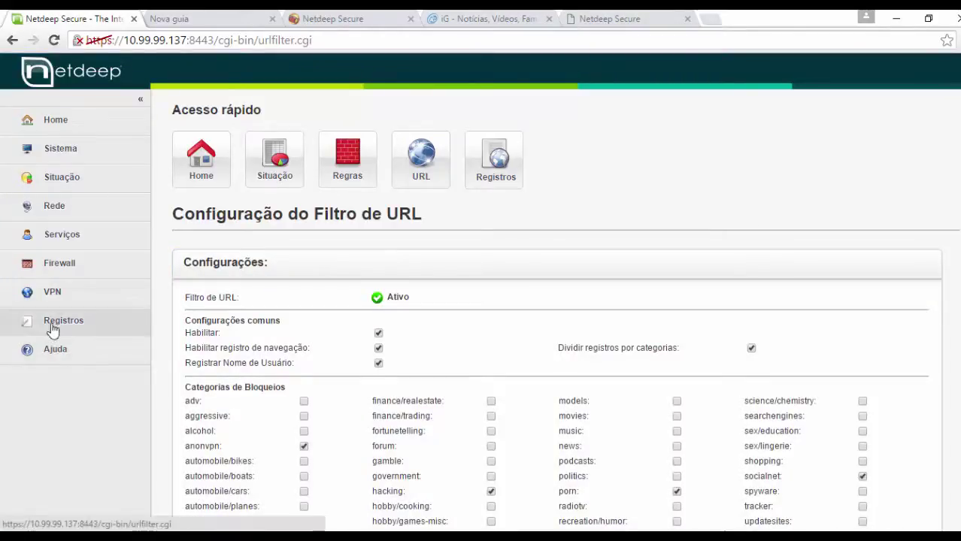
Step: Open the URL filter logs and examine the category, client and destination of the blocked accesses
{"action": "left_click", "coordinate": [22, 321]}
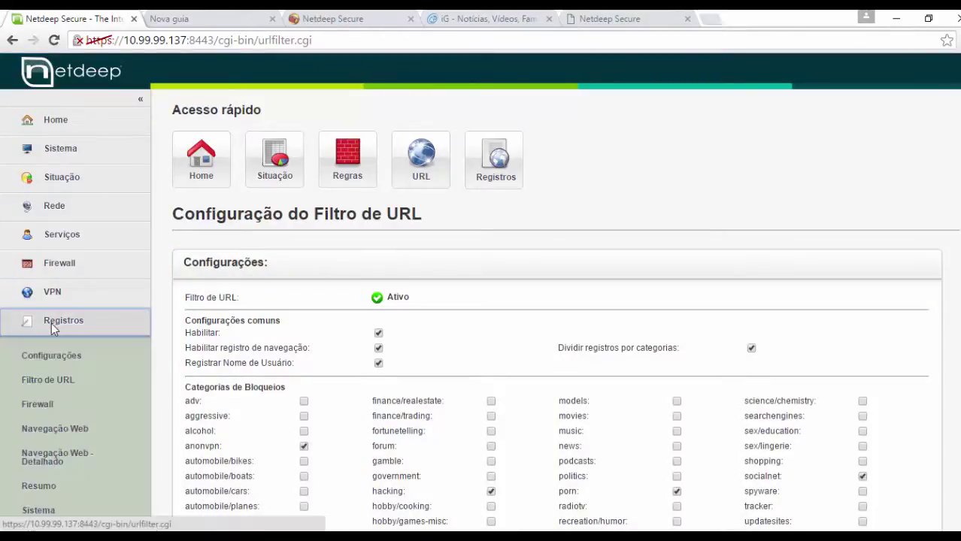
{"action": "left_click", "coordinate": [87, 385]}
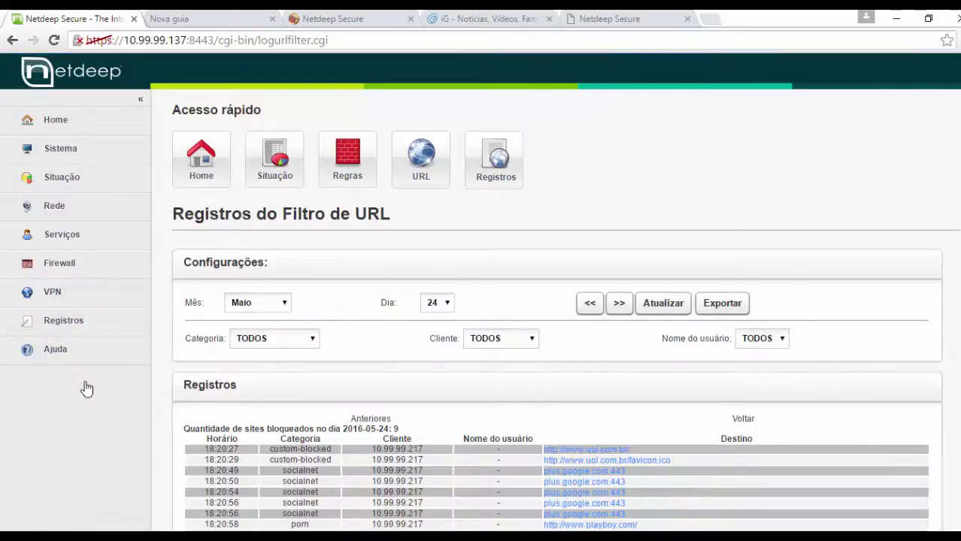
{"action": "scroll", "coordinate": [312, 346], "scroll_direction": "down", "scroll_amount": 3}
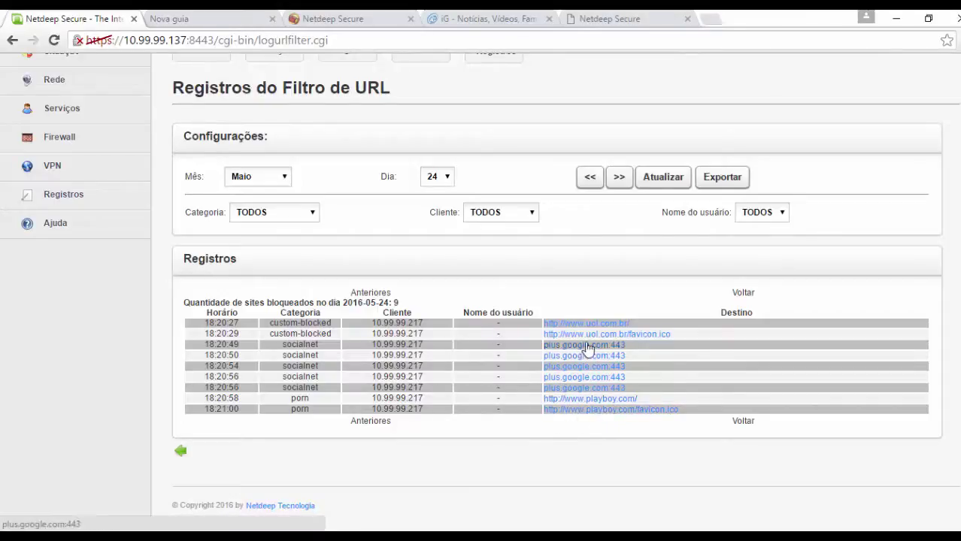
Step: Filter the URL filter logs by the porn category and examine the client address of those blocked accesses
{"action": "left_click_drag", "start_coordinate": [269, 324], "coordinate": [430, 335]}
{"action": "left_click", "coordinate": [433, 336]}
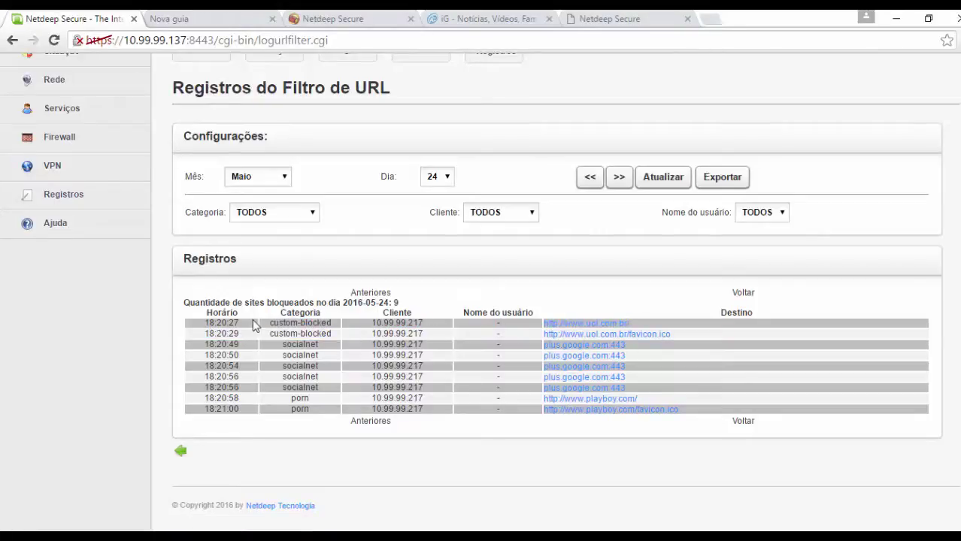
{"action": "left_click", "coordinate": [302, 213]}
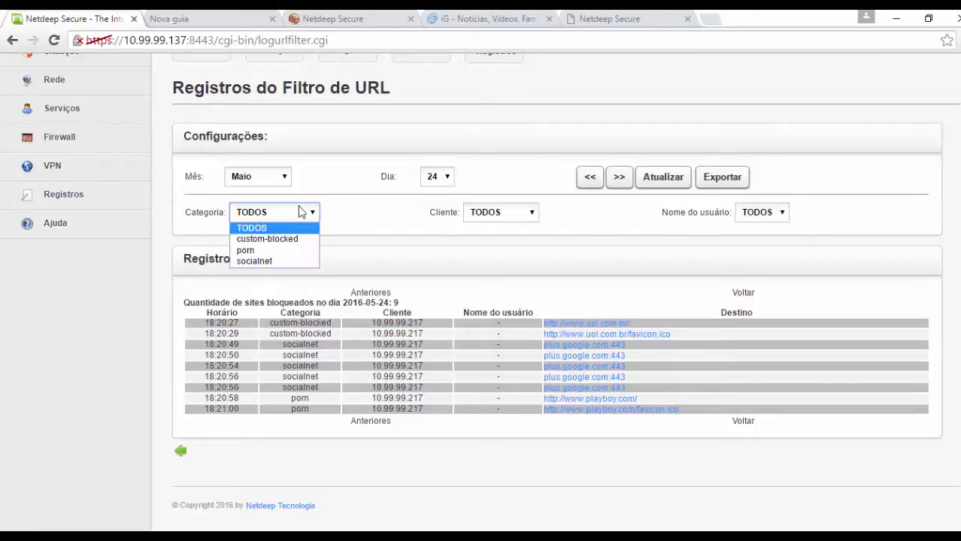
{"action": "left_click", "coordinate": [254, 250]}
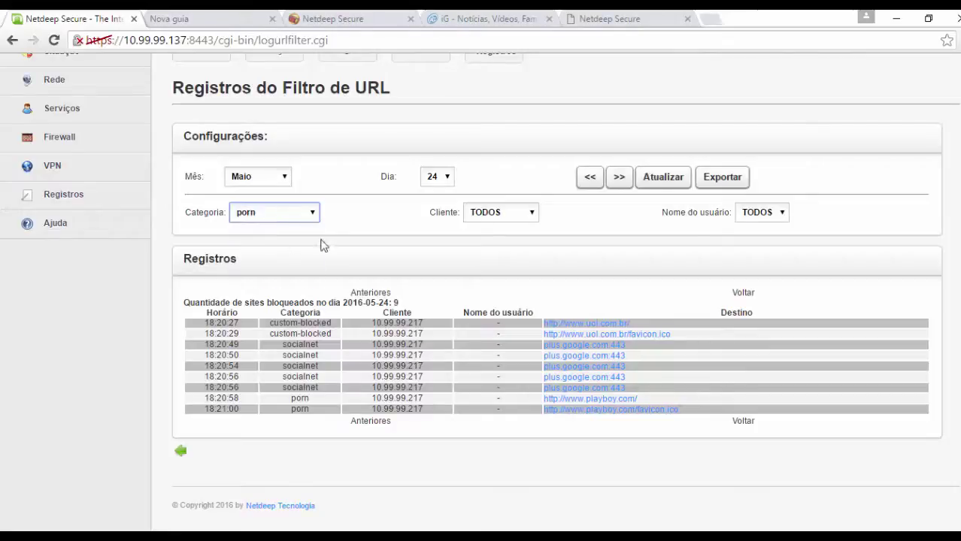
{"action": "left_click", "coordinate": [659, 180]}
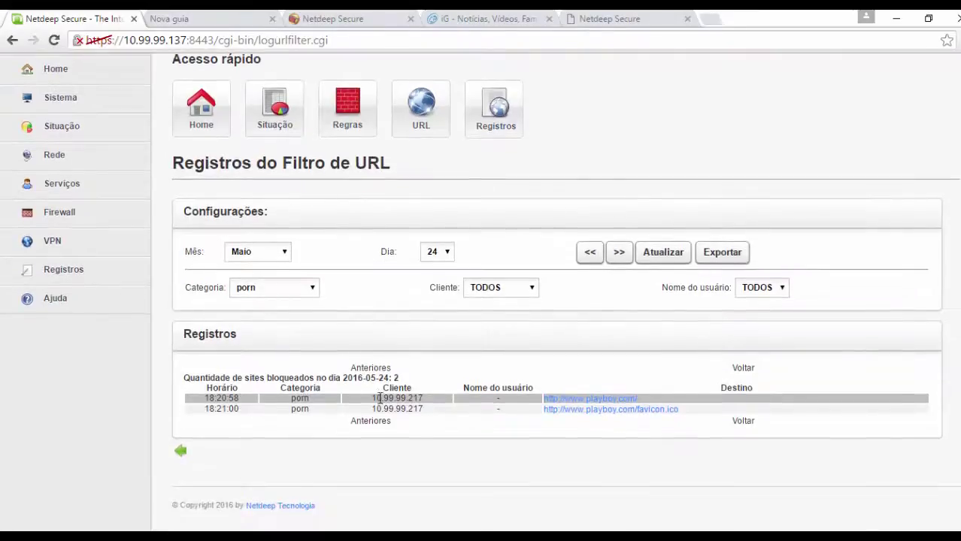
{"action": "left_click_drag", "start_coordinate": [376, 396], "coordinate": [429, 407]}
{"action": "left_click", "coordinate": [451, 406]}
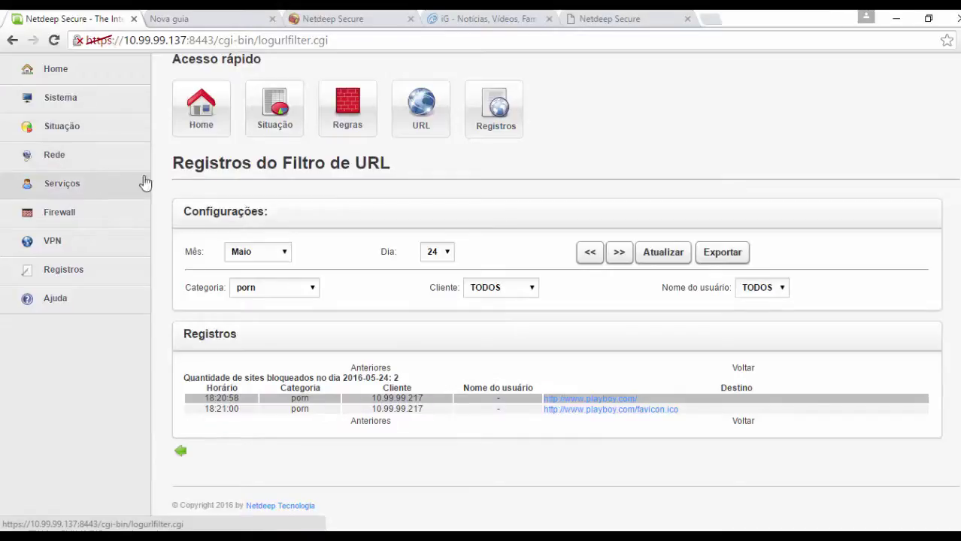
Step: Set the Web Proxy authentication method to Local, save the configuration, and go back to its authentication settings
{"action": "left_click", "coordinate": [70, 188]}
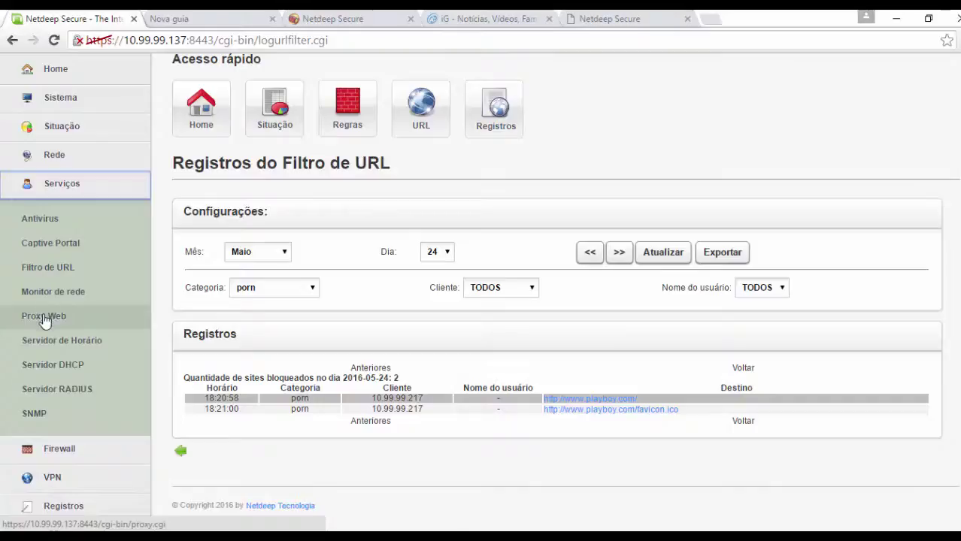
{"action": "left_click", "coordinate": [44, 316]}
{"action": "scroll", "coordinate": [560, 222], "scroll_direction": "down", "scroll_amount": 8}
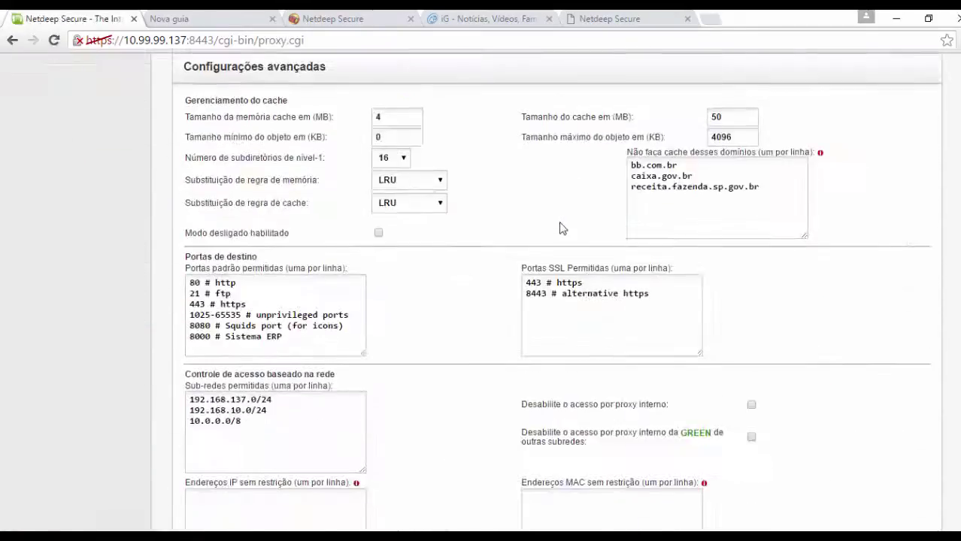
{"action": "scroll", "coordinate": [560, 228], "scroll_direction": "down", "scroll_amount": 15}
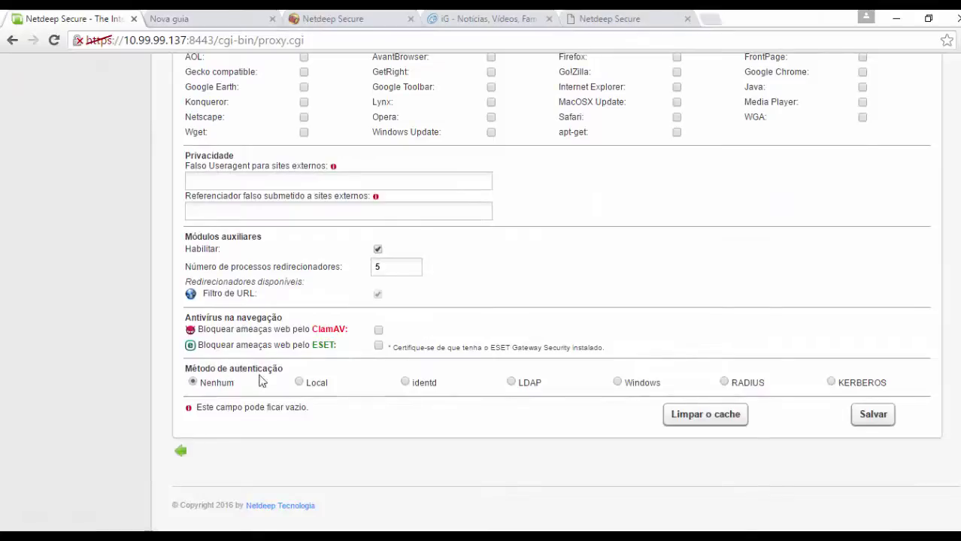
{"action": "left_click", "coordinate": [299, 384]}
{"action": "left_click", "coordinate": [872, 414]}
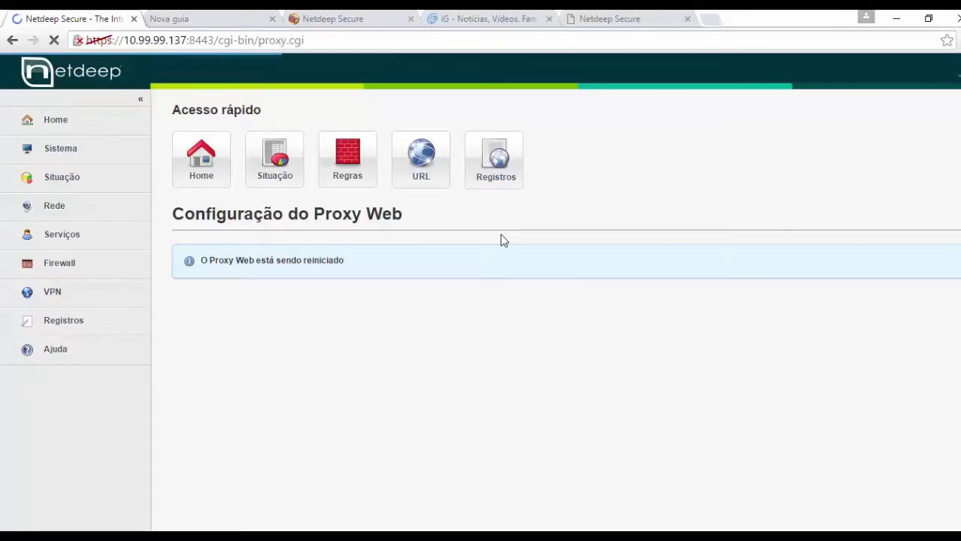
{"action": "scroll", "coordinate": [500, 234], "scroll_direction": "down", "scroll_amount": 3}
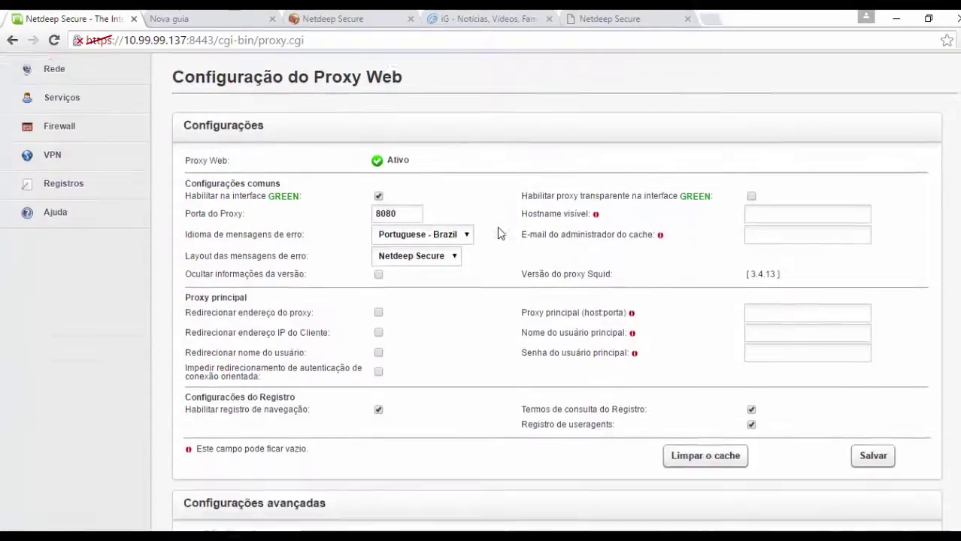
{"action": "scroll", "coordinate": [500, 234], "scroll_direction": "down", "scroll_amount": 15}
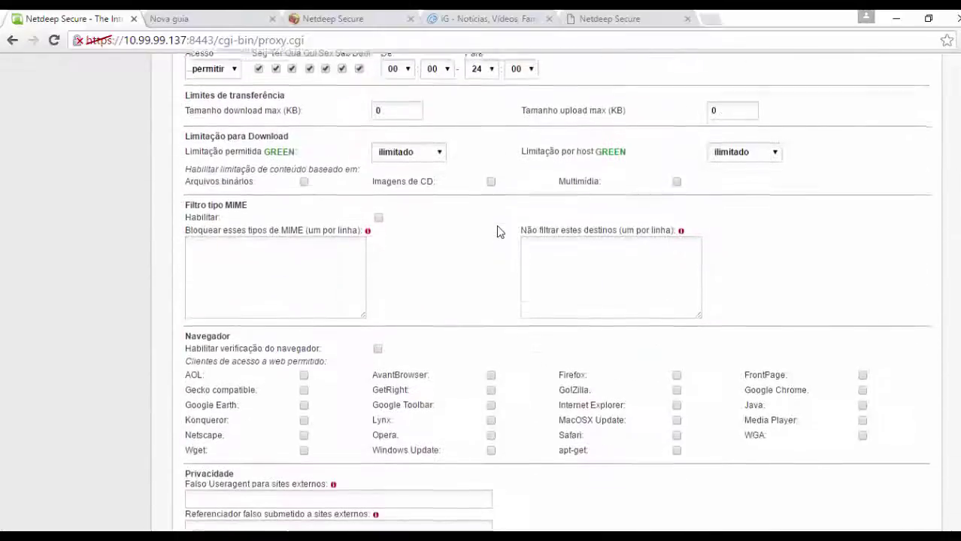
{"action": "scroll", "coordinate": [497, 231], "scroll_direction": "down", "scroll_amount": 12}
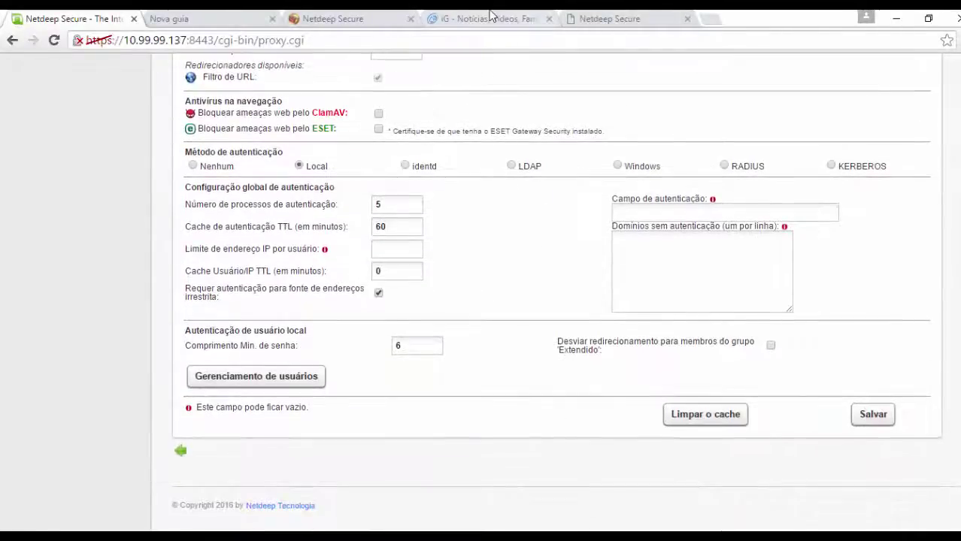
Step: Close the iG tab and both block-page tabs, keeping the empty tab and the Web Proxy configuration open
{"action": "left_click", "coordinate": [490, 17]}
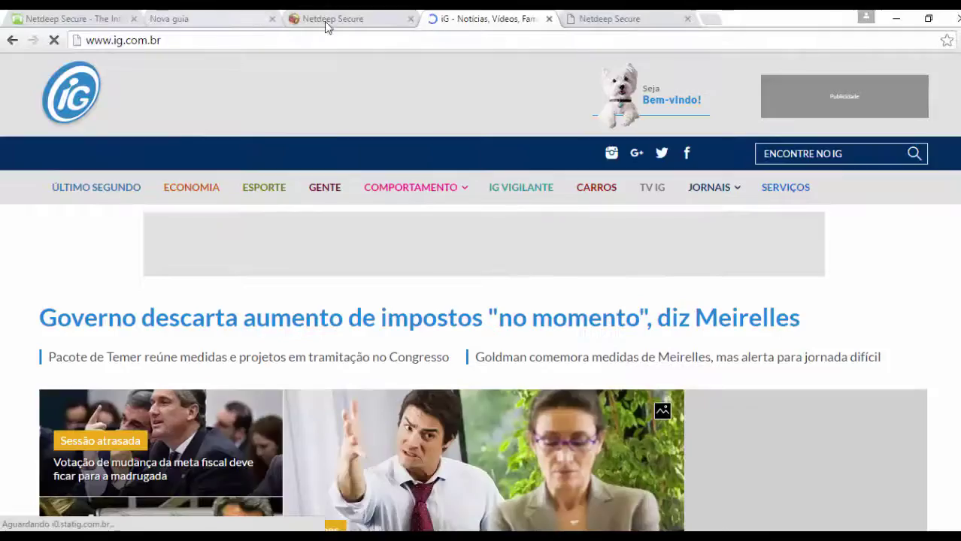
{"action": "left_click", "coordinate": [256, 18]}
{"action": "left_click", "coordinate": [111, 13]}
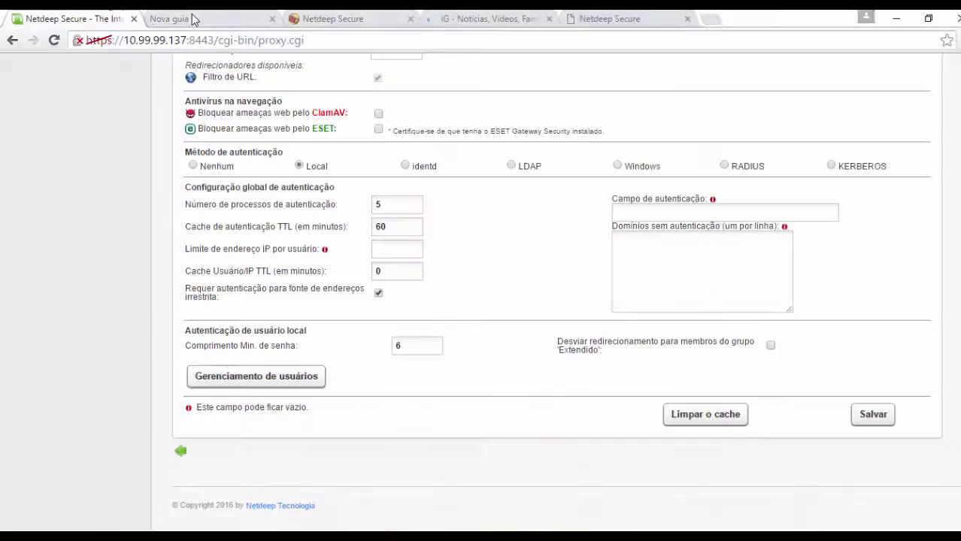
{"action": "left_click", "coordinate": [418, 271]}
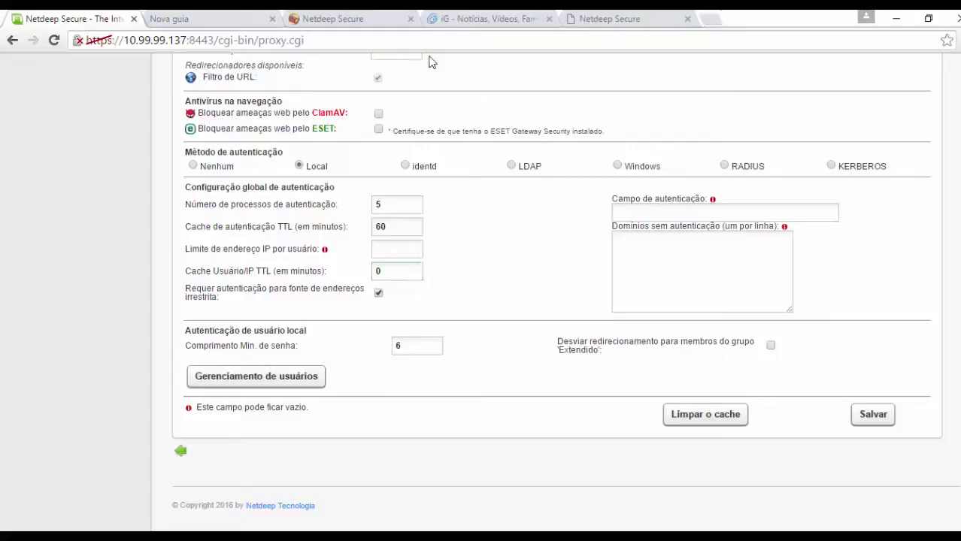
{"action": "left_click", "coordinate": [594, 23]}
{"action": "left_click", "coordinate": [687, 19]}
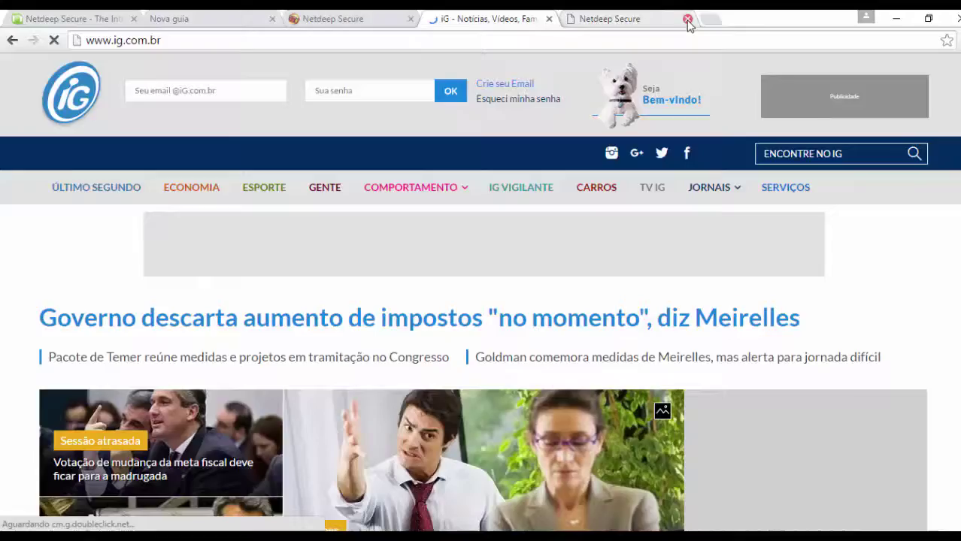
{"action": "left_click", "coordinate": [549, 19]}
{"action": "left_click", "coordinate": [409, 20]}
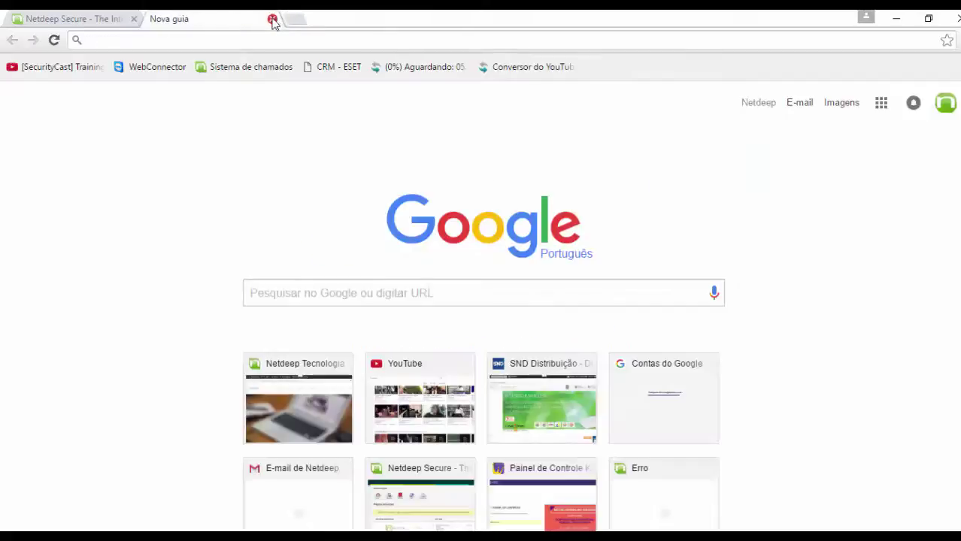
{"action": "left_click", "coordinate": [66, 18]}
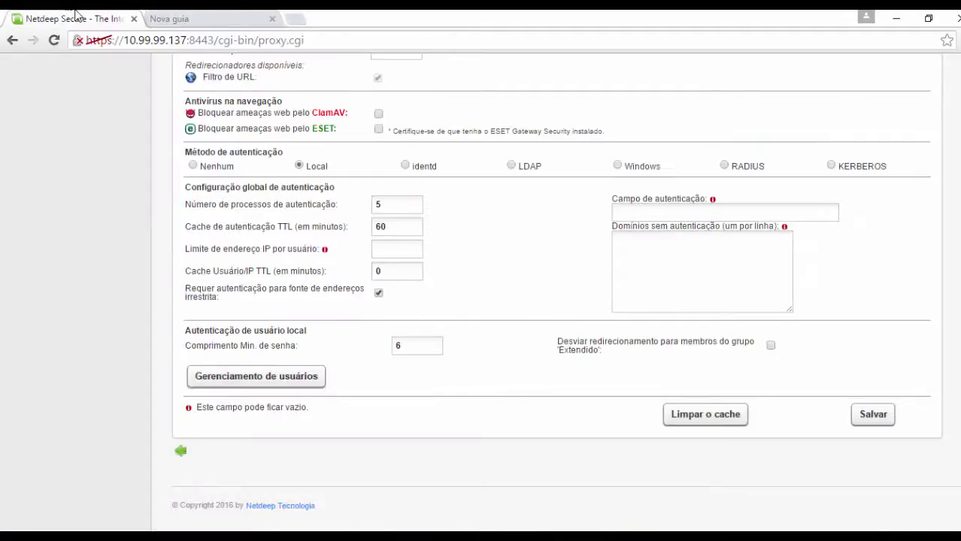
{"action": "left_click", "coordinate": [188, 17]}
{"action": "type", "text": "www."}
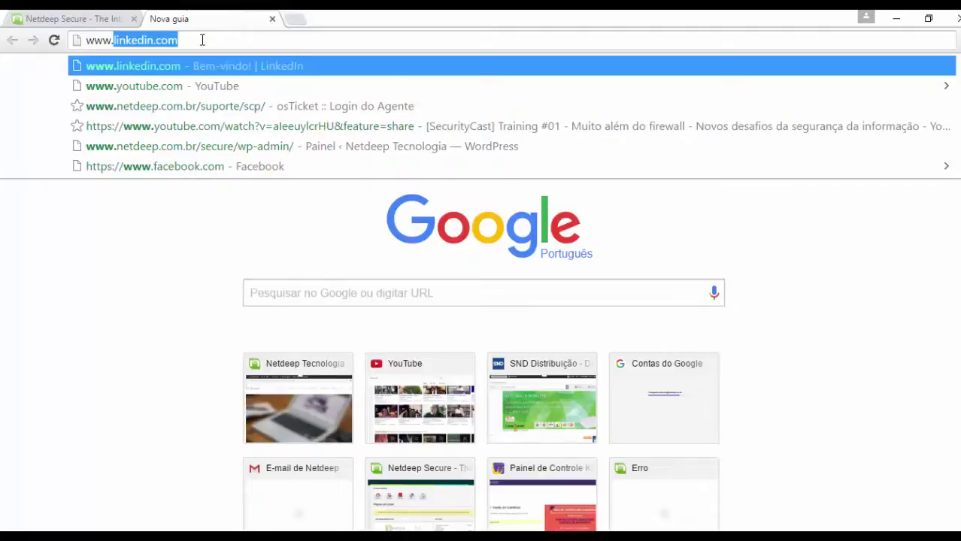
{"action": "type", "text": "bo"}
{"action": "key", "text": "BackSpace"}
{"action": "key", "text": "BackSpace"}
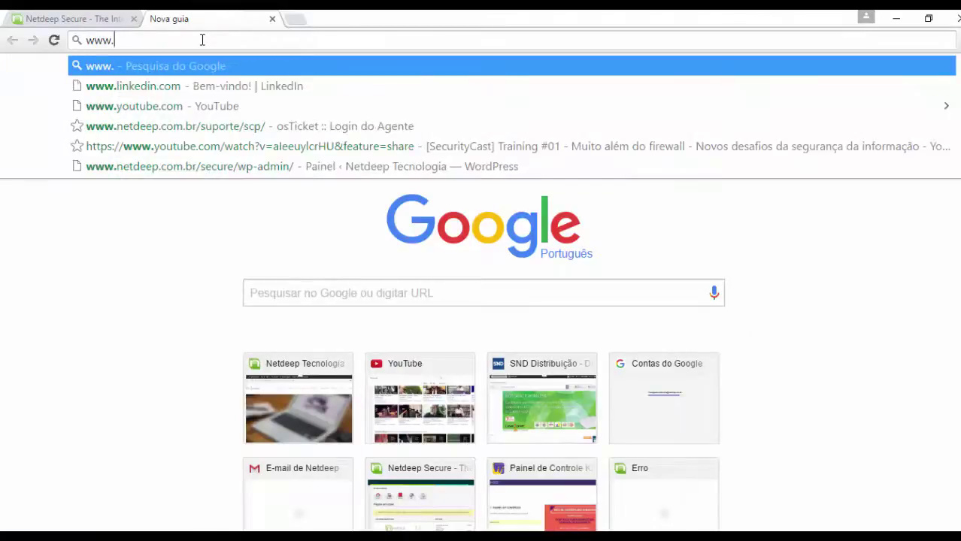
{"action": "type", "text": "uol.com.br"}
{"action": "key", "text": "Return"}
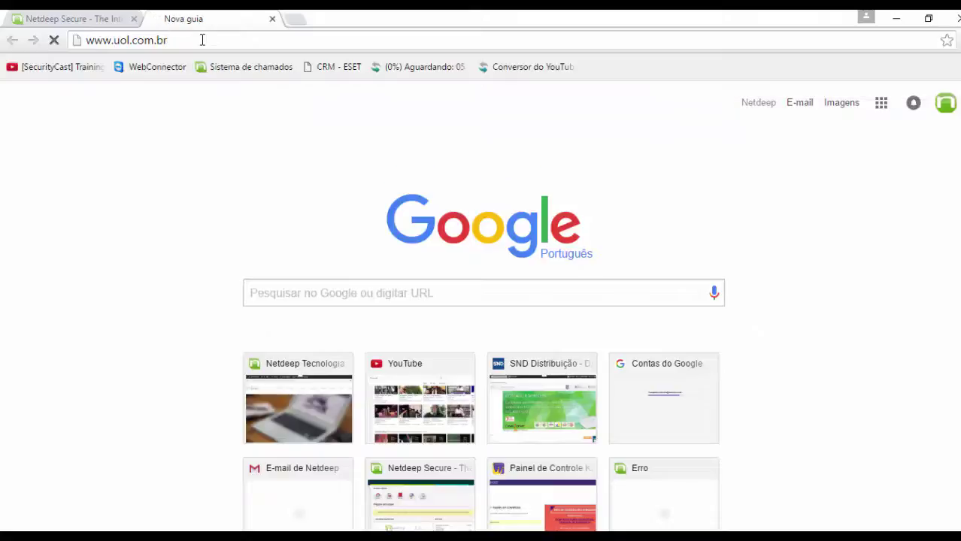
{"action": "left_click", "coordinate": [299, 20]}
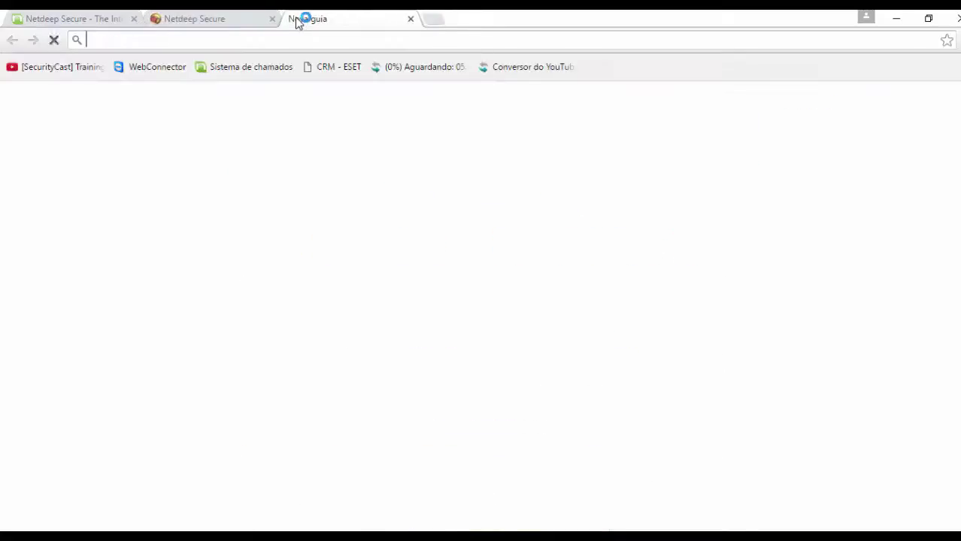
{"action": "type", "text": "www."}
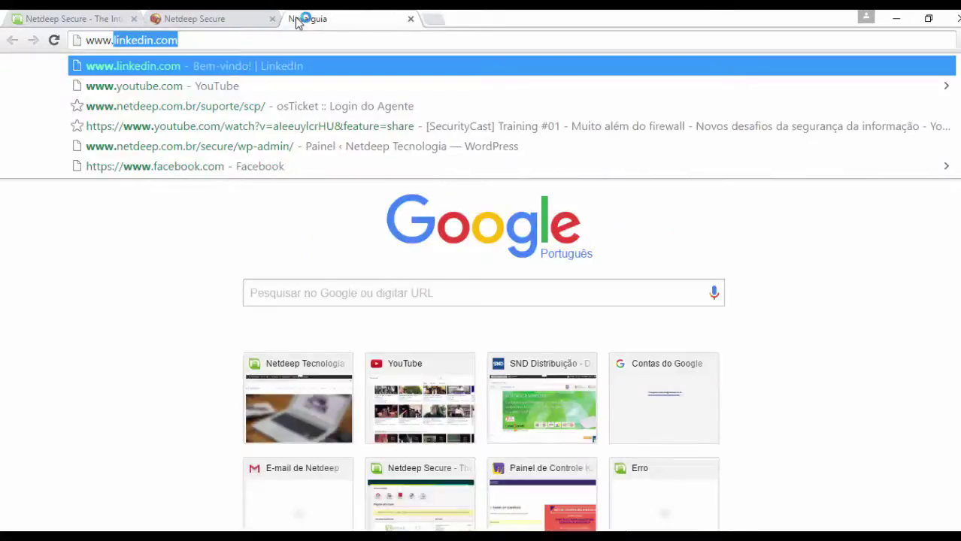
{"action": "type", "text": "google.c"}
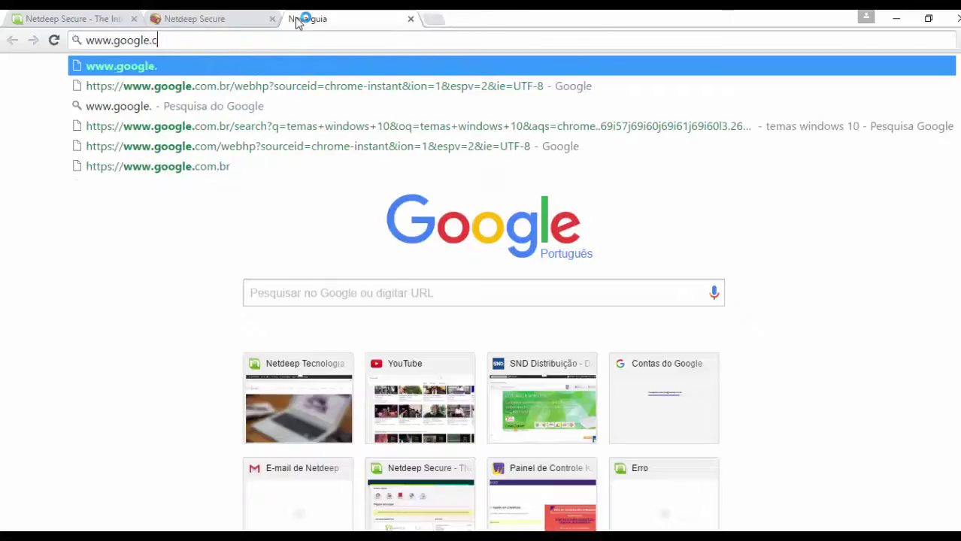
{"action": "type", "text": "om.br"}
{"action": "key", "text": "Return"}
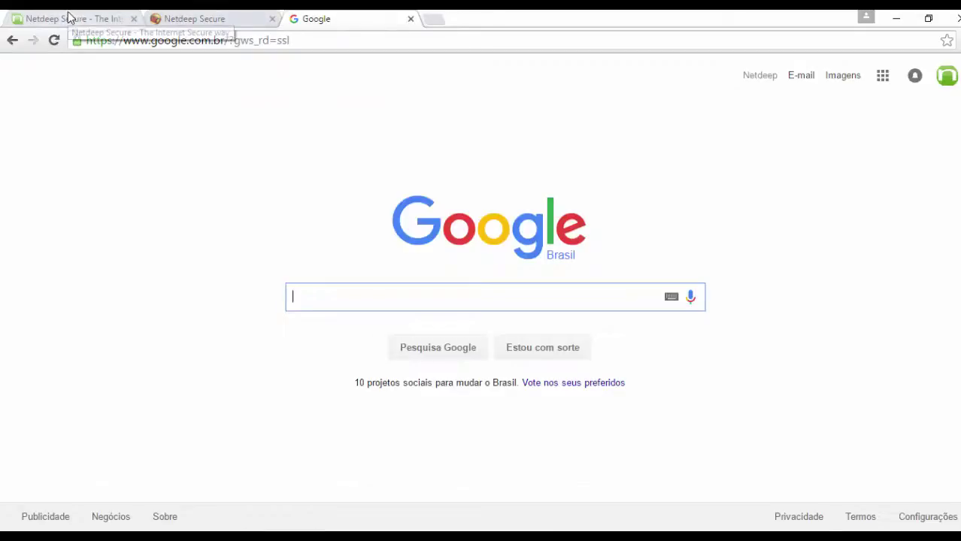
{"action": "left_click", "coordinate": [432, 19]}
{"action": "type", "text": "www."}
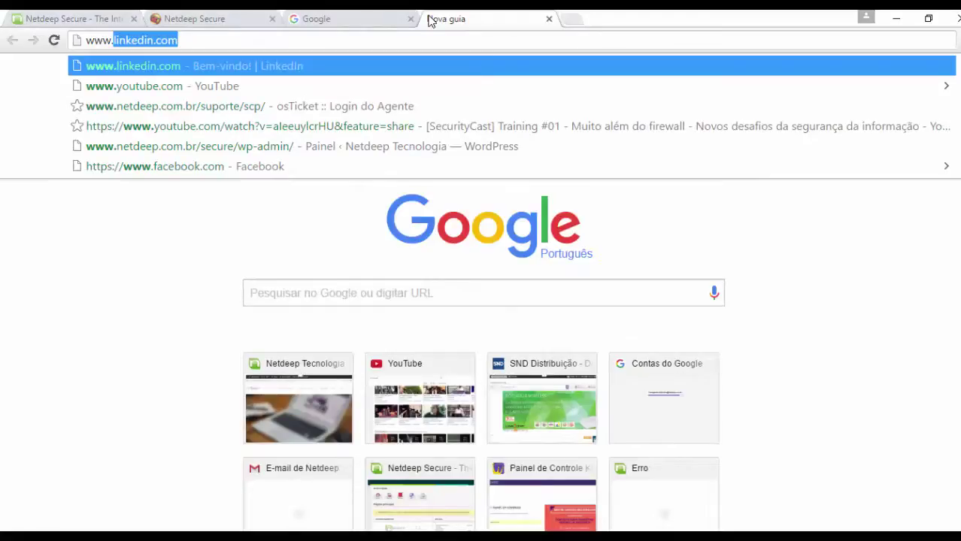
{"action": "type", "text": "ig.com.b"}
{"action": "key", "text": "Return"}
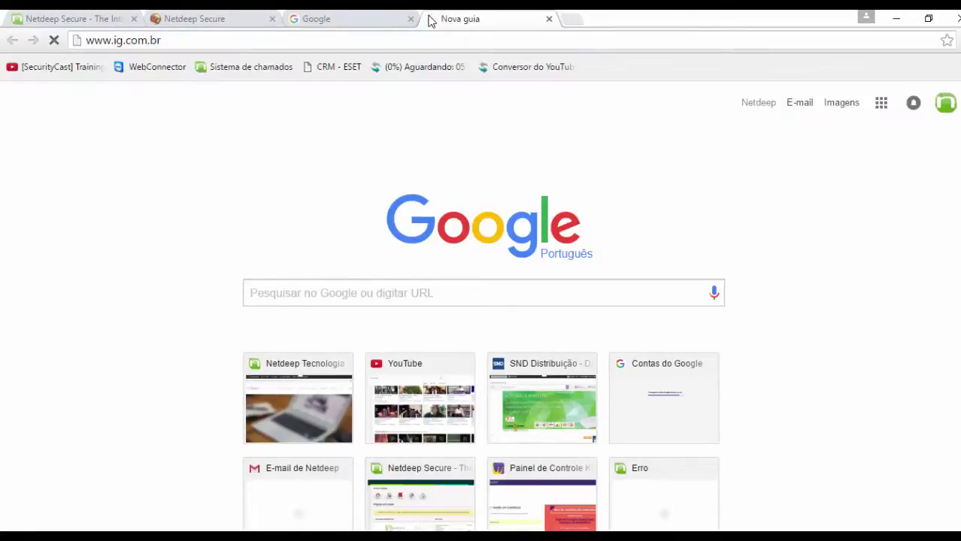
Step: Check the local user accounts in the Web Proxy user management, and return to the URL filter logs
{"action": "left_click", "coordinate": [66, 16]}
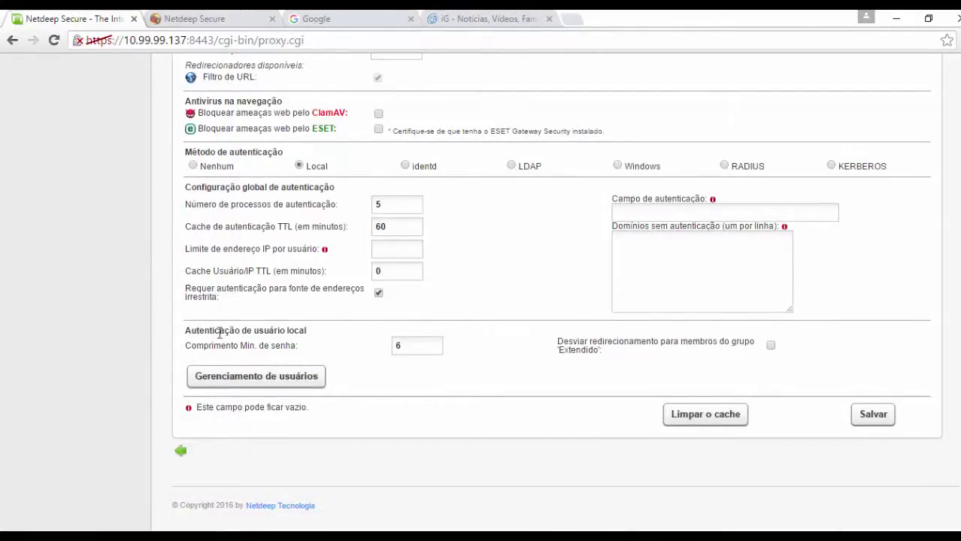
{"action": "left_click", "coordinate": [241, 377]}
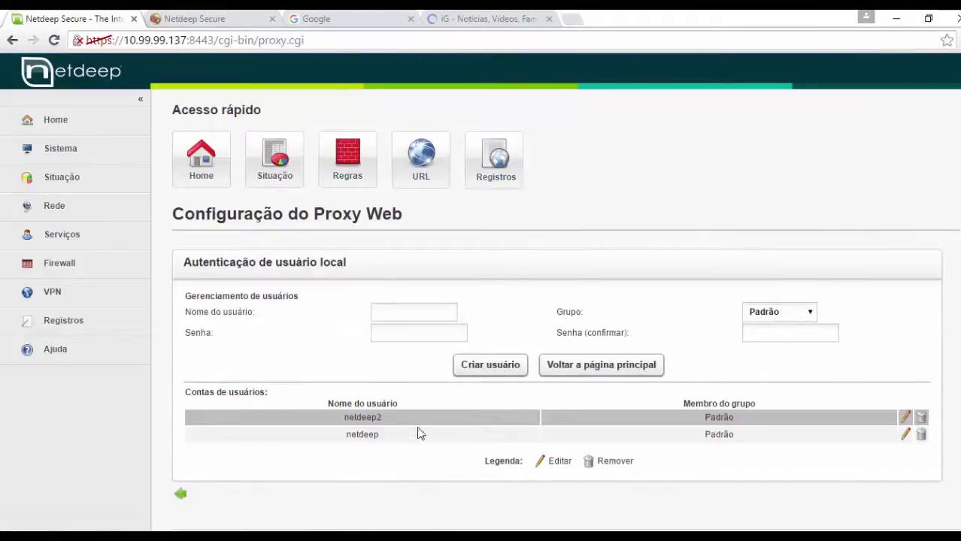
{"action": "left_click", "coordinate": [94, 324]}
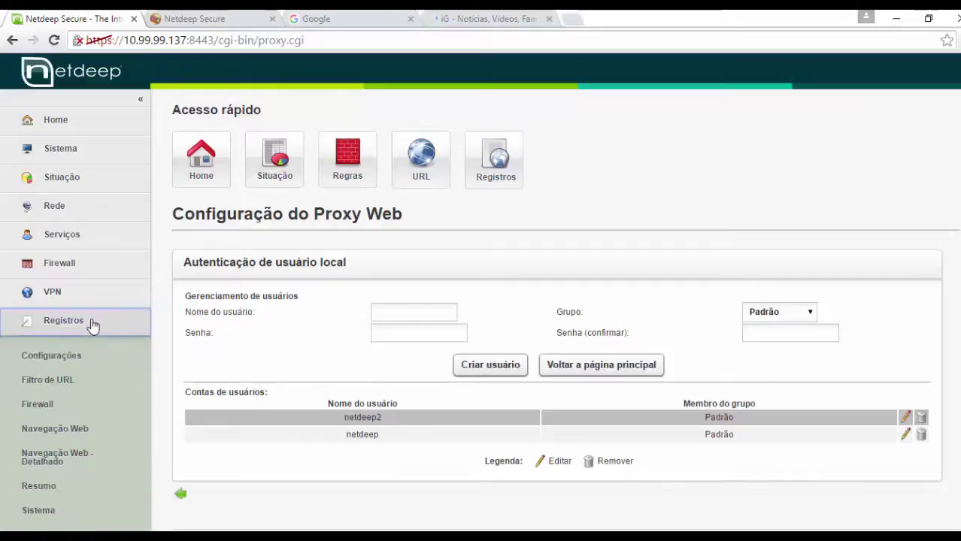
{"action": "scroll", "coordinate": [56, 387], "scroll_direction": "down", "scroll_amount": 2}
{"action": "left_click", "coordinate": [56, 310]}
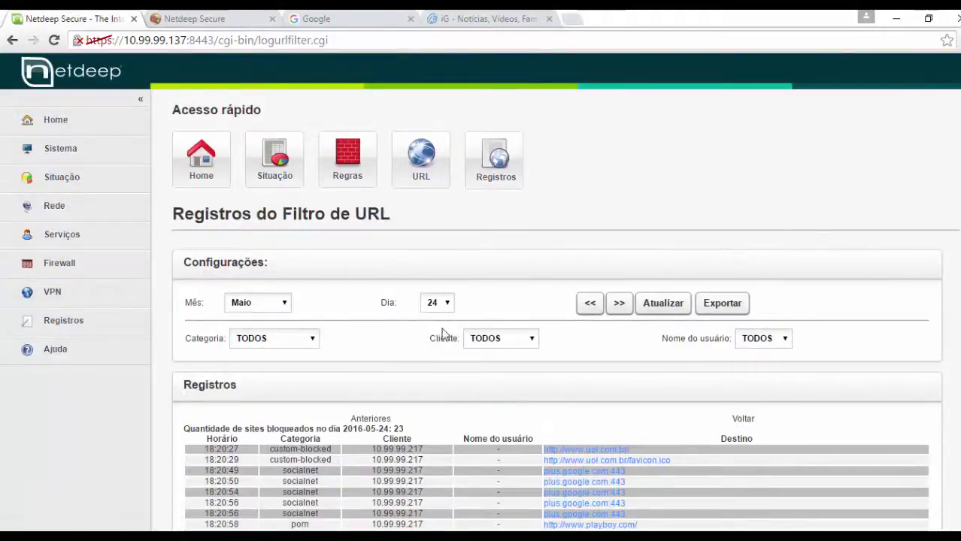
Step: Filter the URL filter logs by the user netdeep and examine the categories and destinations of that user's blocked accesses
{"action": "left_click", "coordinate": [788, 342]}
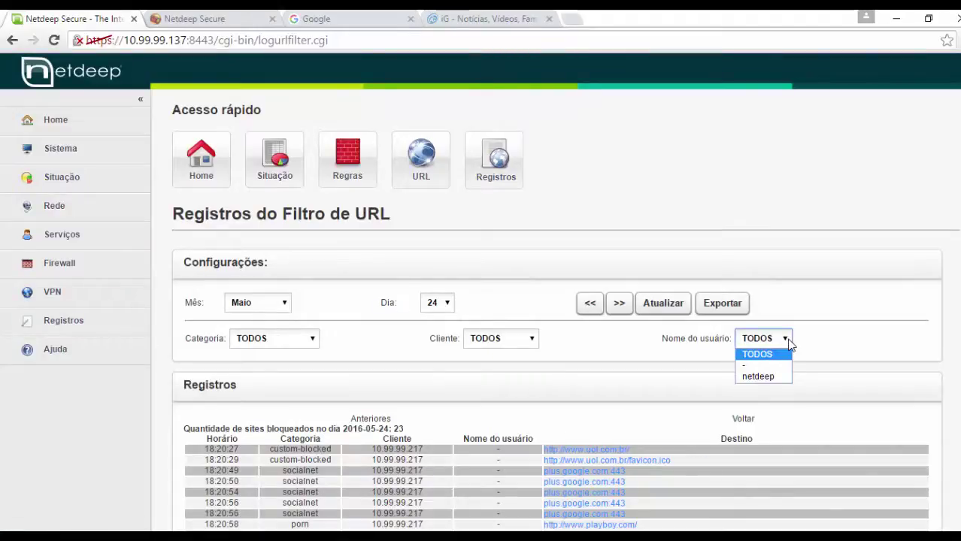
{"action": "left_click", "coordinate": [770, 379]}
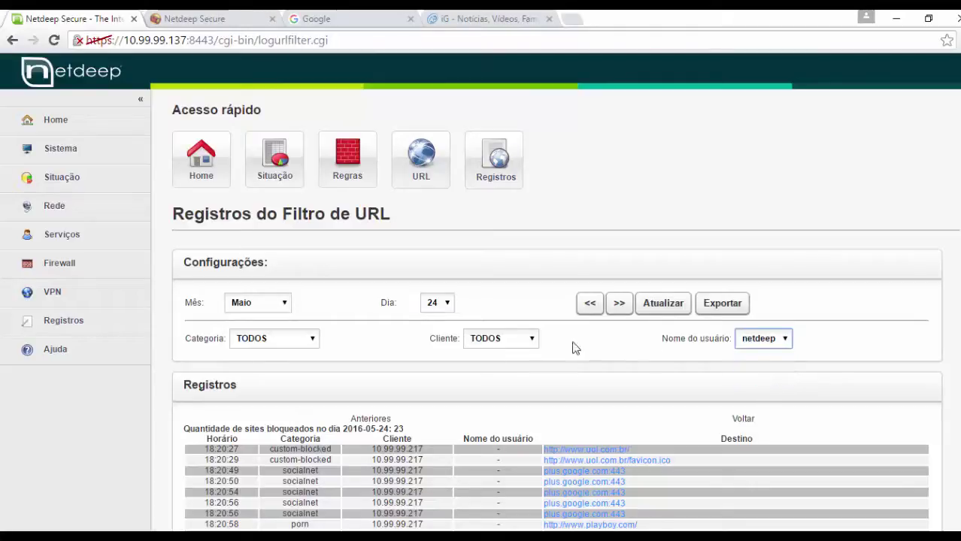
{"action": "left_click", "coordinate": [645, 304]}
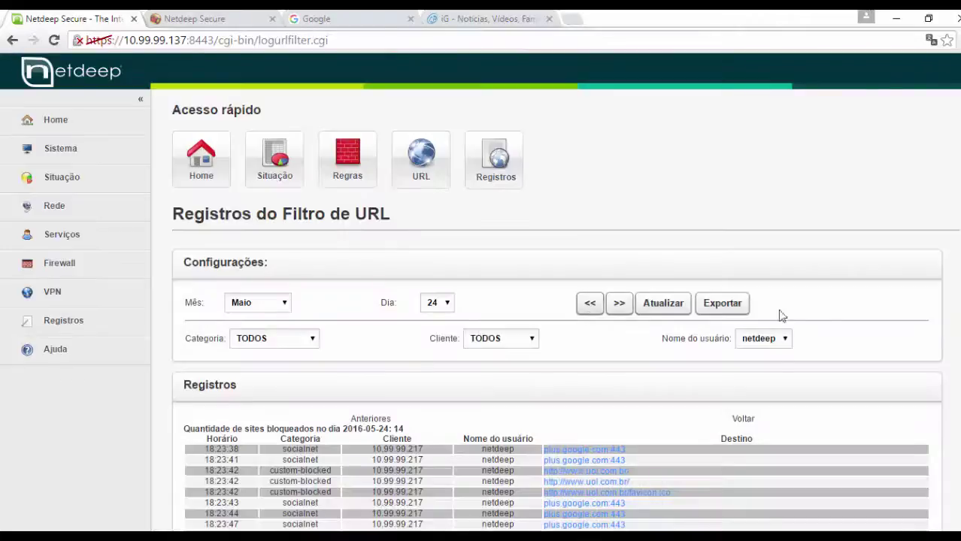
{"action": "scroll", "coordinate": [333, 336], "scroll_direction": "down", "scroll_amount": 3}
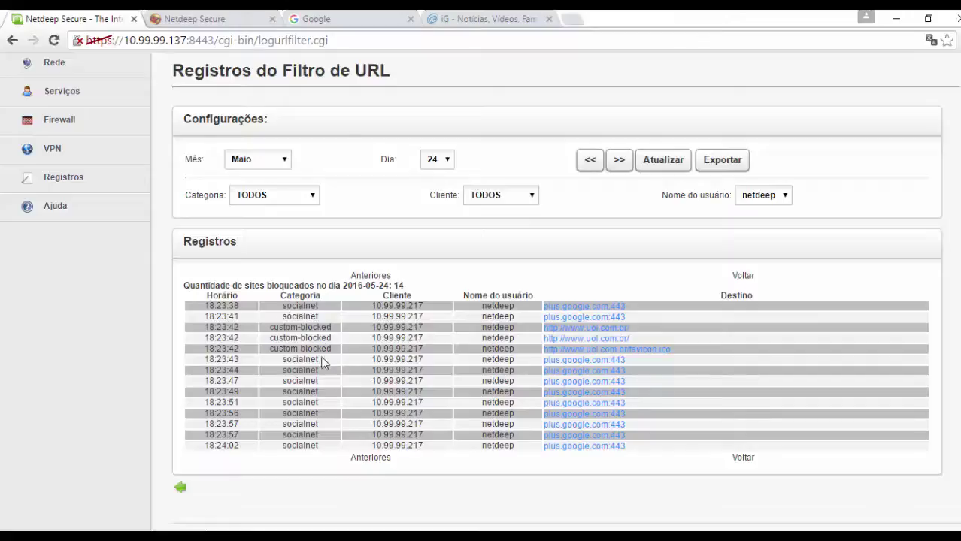
Step: Leave the filter logs and open the access group editor from the URL filter configuration
{"action": "left_click", "coordinate": [503, 349]}
{"action": "scroll", "coordinate": [316, 340], "scroll_direction": "up", "scroll_amount": 3}
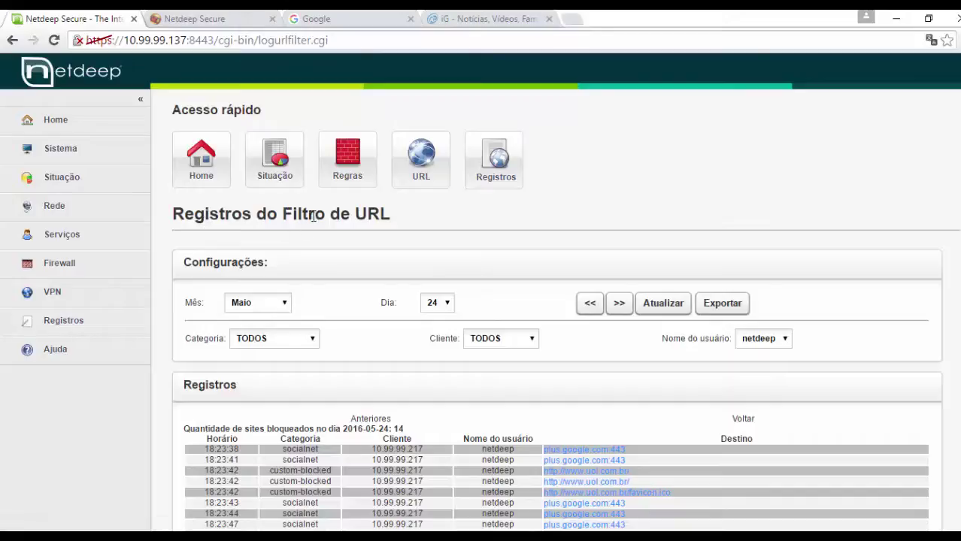
{"action": "left_click", "coordinate": [71, 234]}
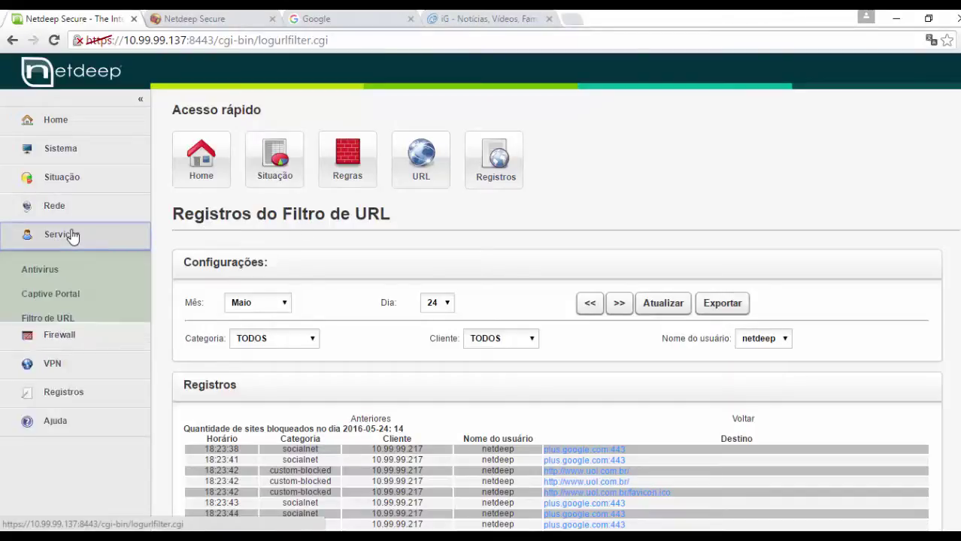
{"action": "left_click", "coordinate": [47, 259]}
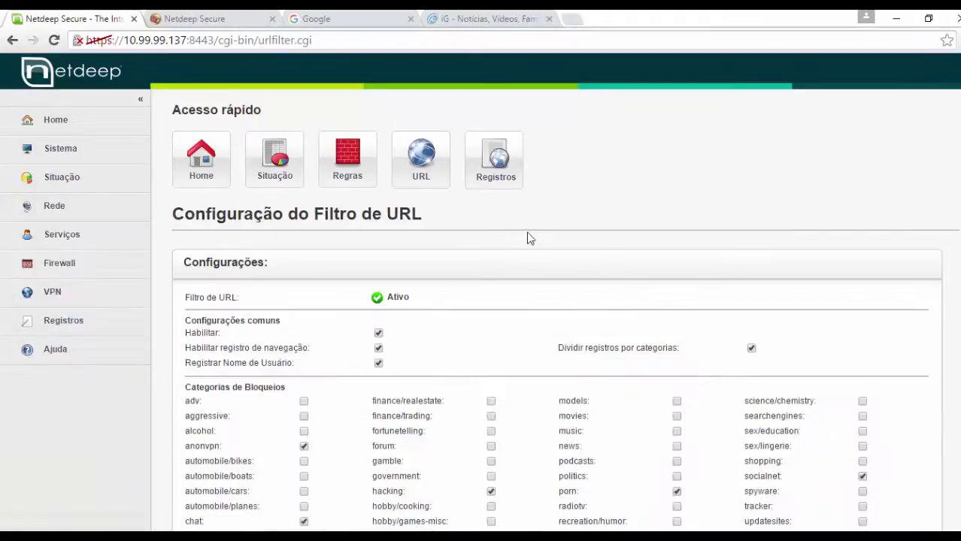
{"action": "scroll", "coordinate": [527, 241], "scroll_direction": "down", "scroll_amount": 5}
{"action": "scroll", "coordinate": [525, 243], "scroll_direction": "down", "scroll_amount": 7}
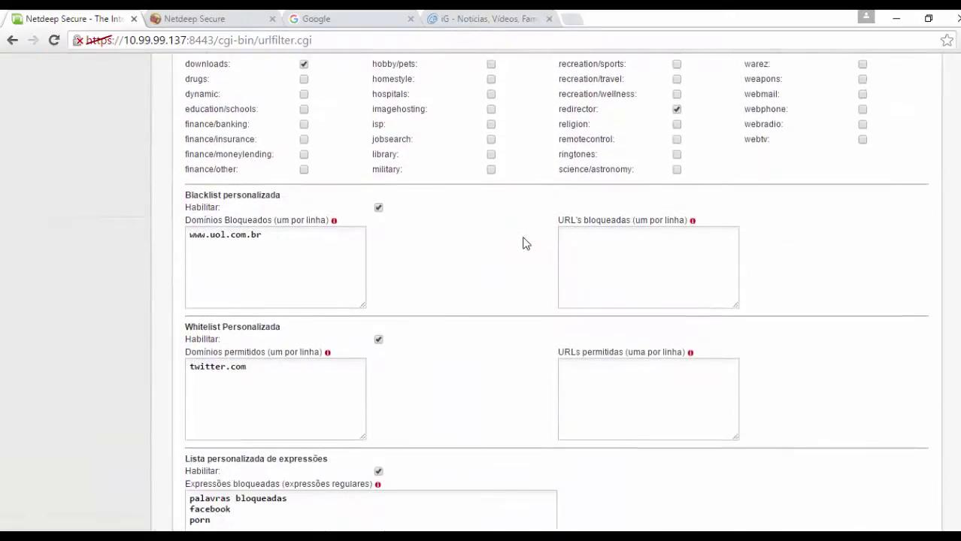
{"action": "scroll", "coordinate": [515, 258], "scroll_direction": "down", "scroll_amount": 2}
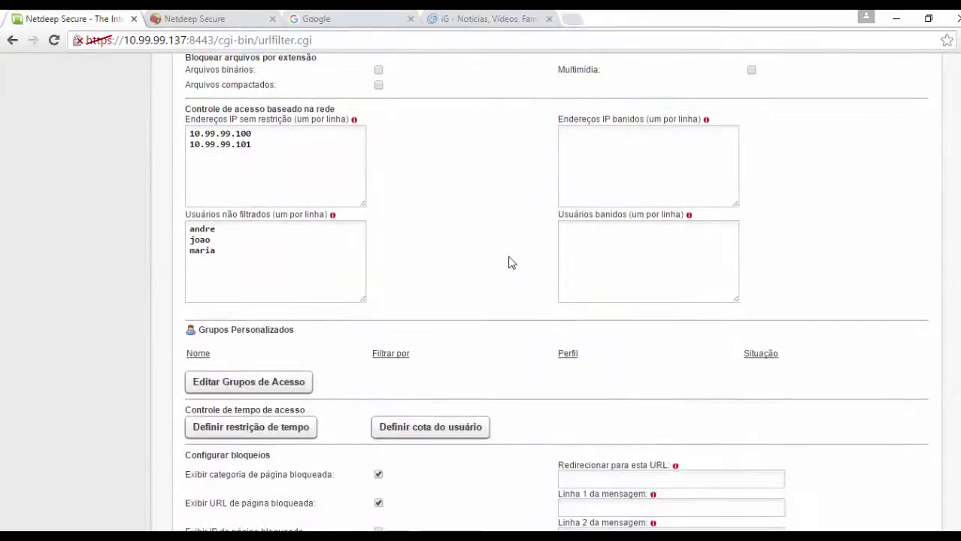
{"action": "scroll", "coordinate": [508, 259], "scroll_direction": "down", "scroll_amount": 1}
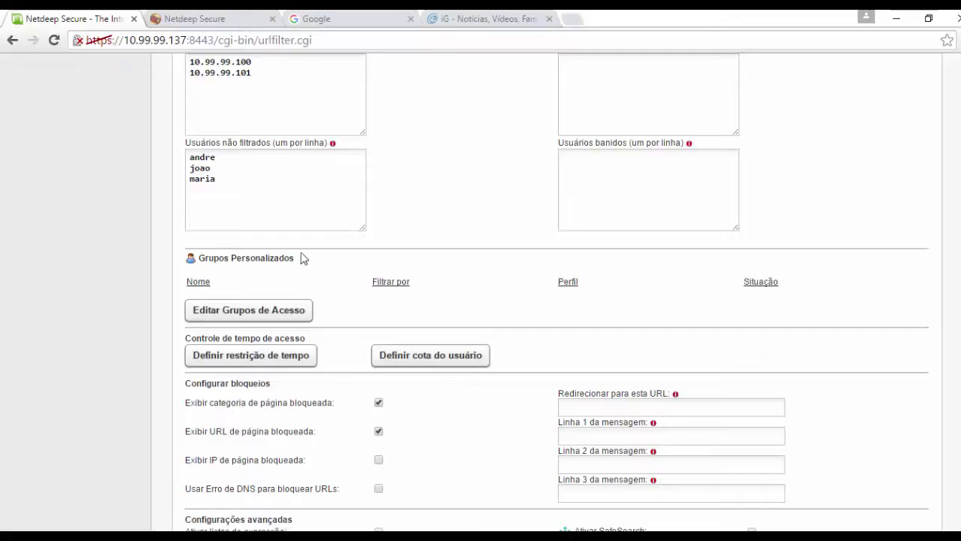
{"action": "left_click", "coordinate": [230, 314]}
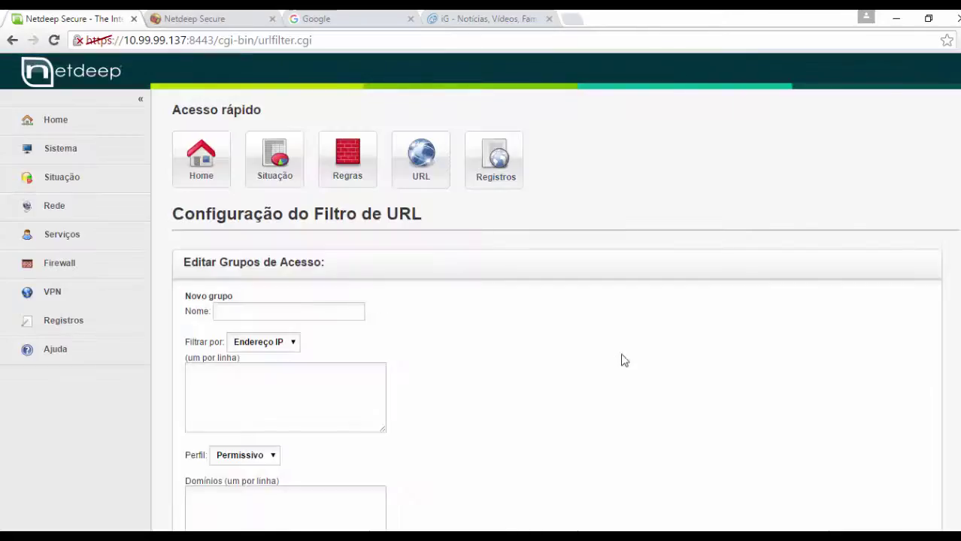
Step: Name the new access group GrupoPrivilegiado
{"action": "scroll", "coordinate": [619, 333], "scroll_direction": "down", "scroll_amount": 3}
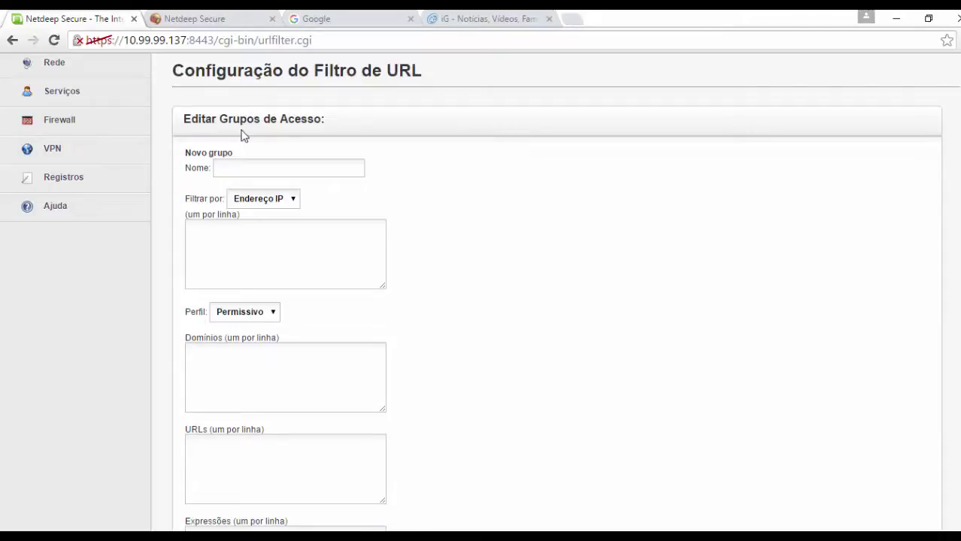
{"action": "left_click", "coordinate": [257, 176]}
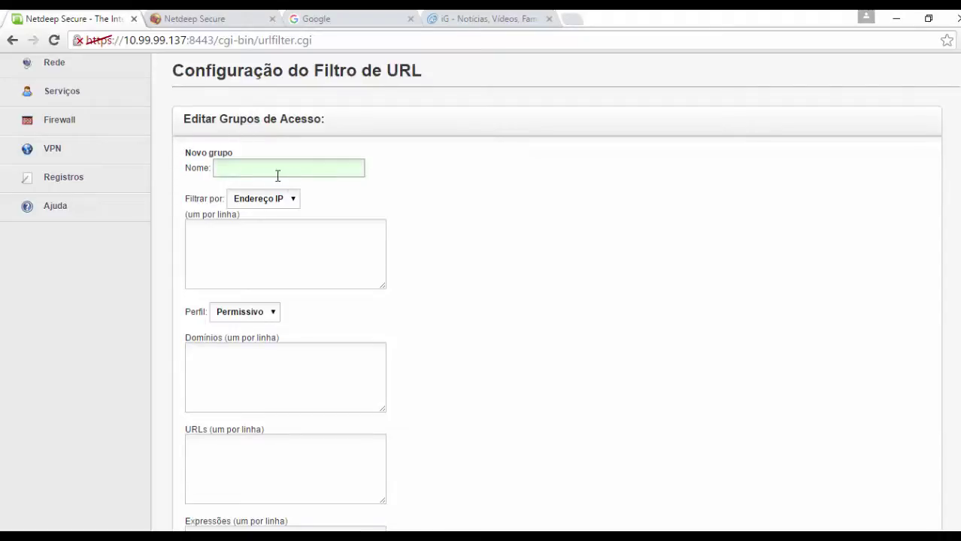
{"action": "left_click", "coordinate": [235, 167]}
{"action": "type", "text": "Grupo"}
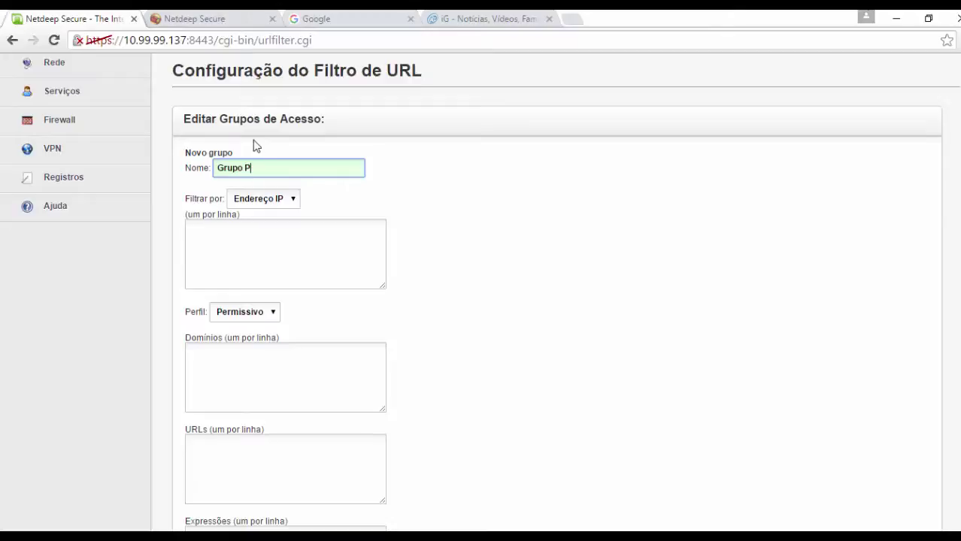
{"action": "type", "text": "Privilegiado"}
{"action": "left_click", "coordinate": [220, 245]}
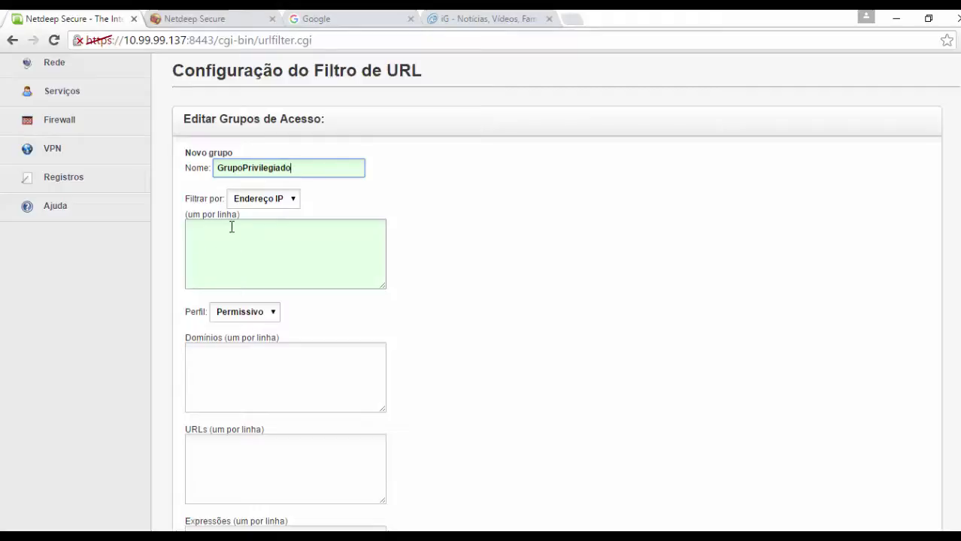
Step: Set the group to filter by Usuário and add netdeep as its member
{"action": "left_click", "coordinate": [284, 200]}
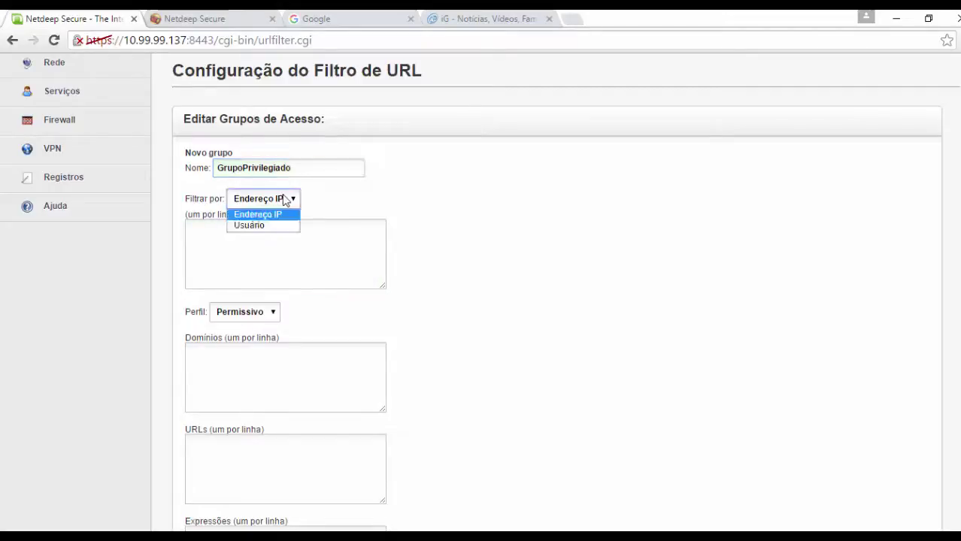
{"action": "left_click", "coordinate": [257, 216]}
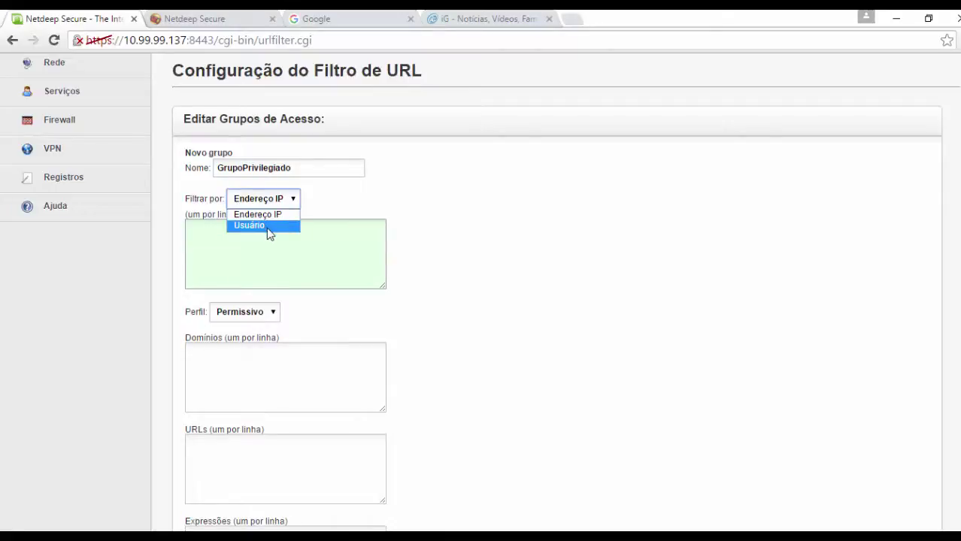
{"action": "left_click", "coordinate": [266, 227]}
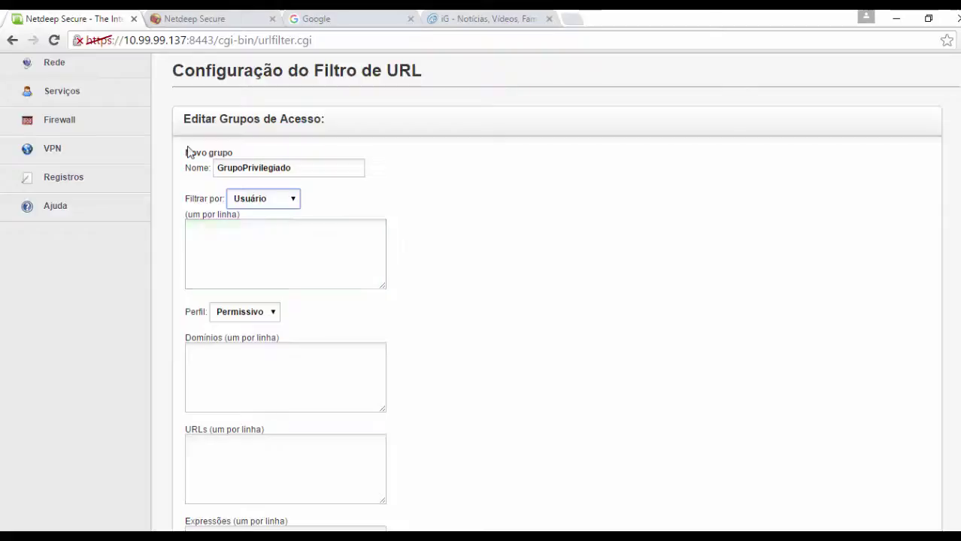
{"action": "left_click", "coordinate": [196, 241]}
{"action": "type", "text": "netd"}
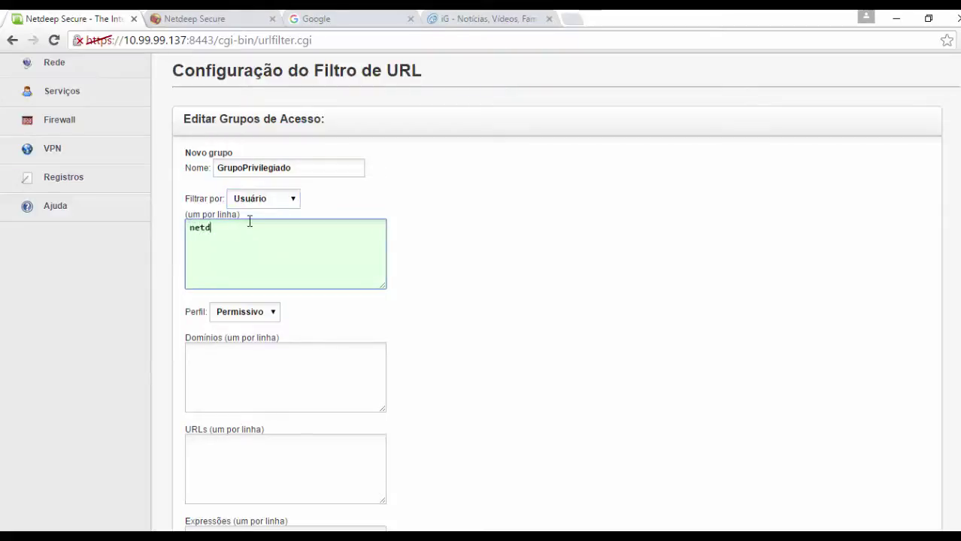
{"action": "type", "text": "eep"}
{"action": "scroll", "coordinate": [421, 270], "scroll_direction": "down", "scroll_amount": 2}
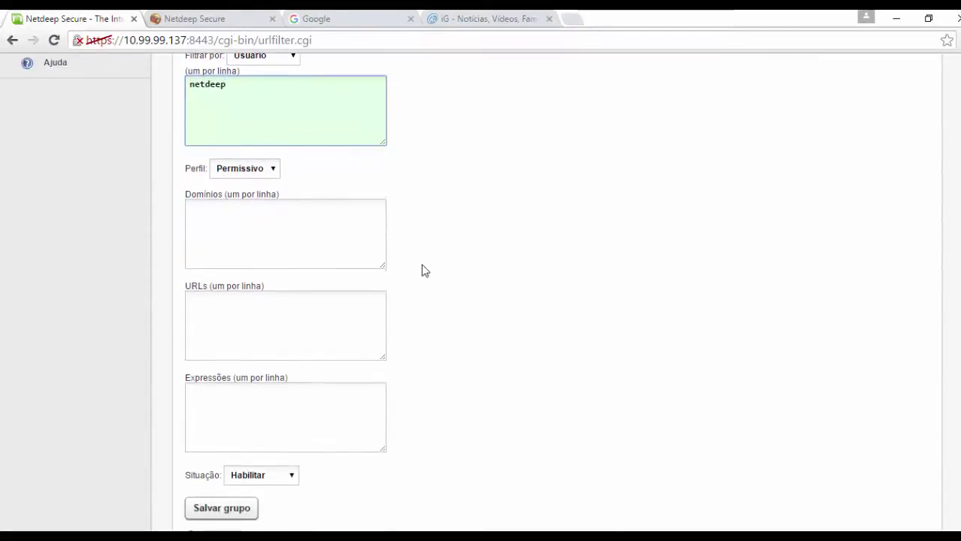
{"action": "scroll", "coordinate": [399, 206], "scroll_direction": "up", "scroll_amount": 1}
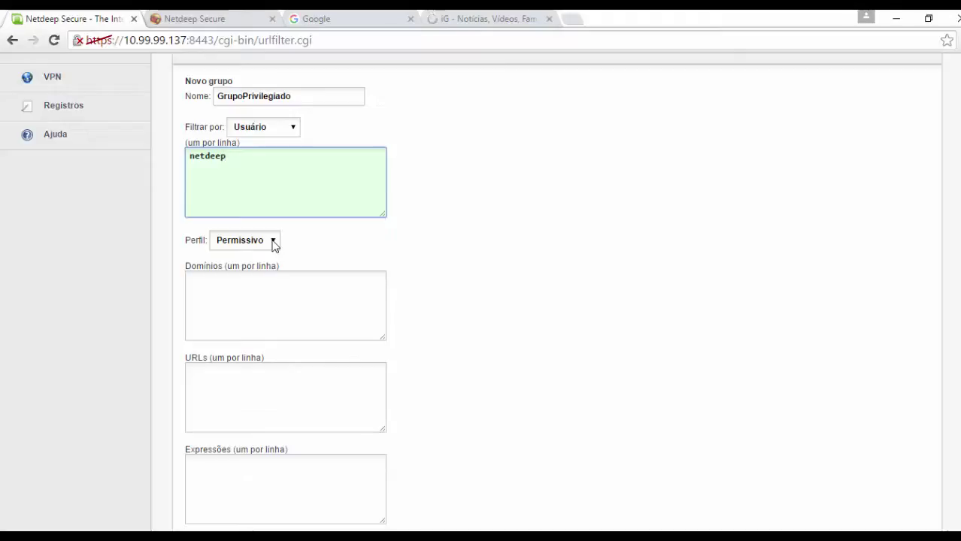
{"action": "left_click", "coordinate": [274, 243]}
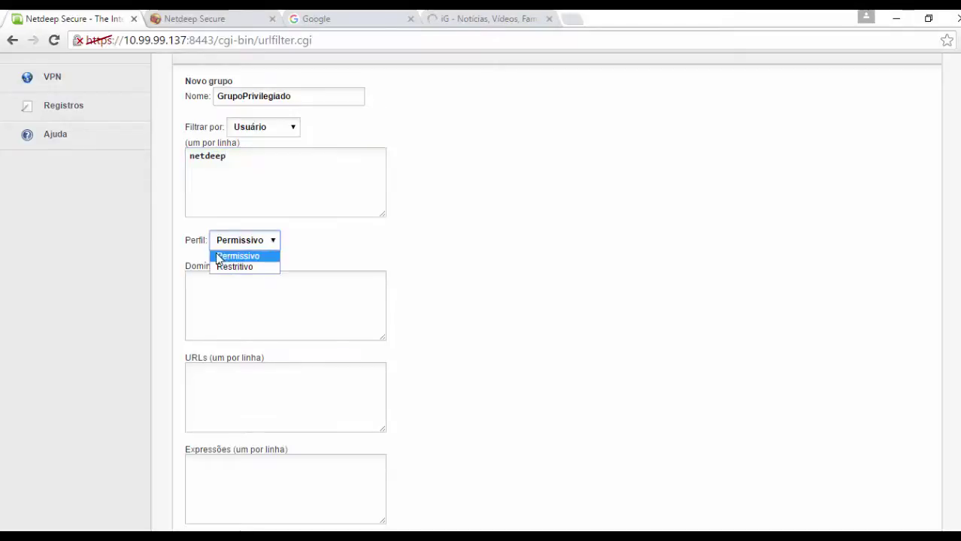
{"action": "left_click", "coordinate": [240, 302]}
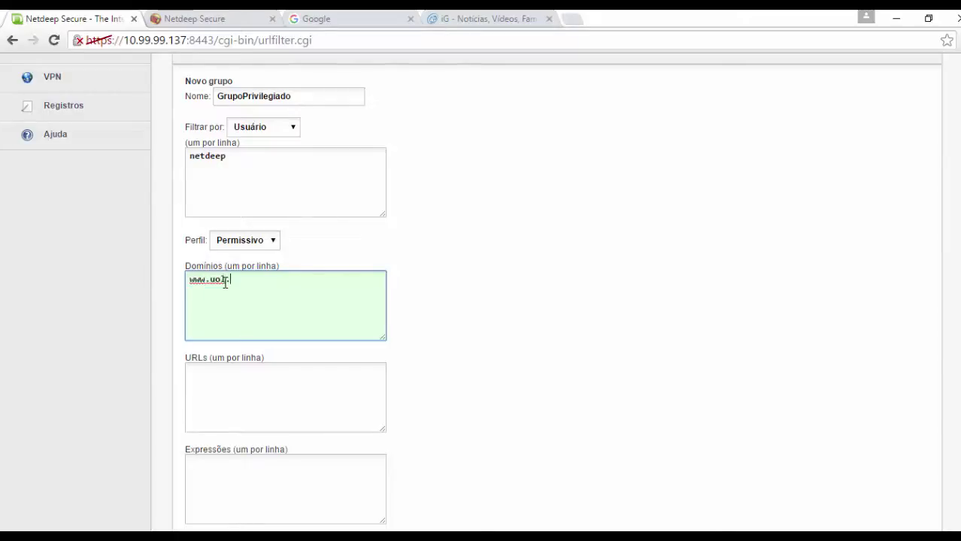
{"action": "type", "text": "com.br"}
{"action": "key", "text": "Return"}
{"action": "type", "text": "www.faceboo"}
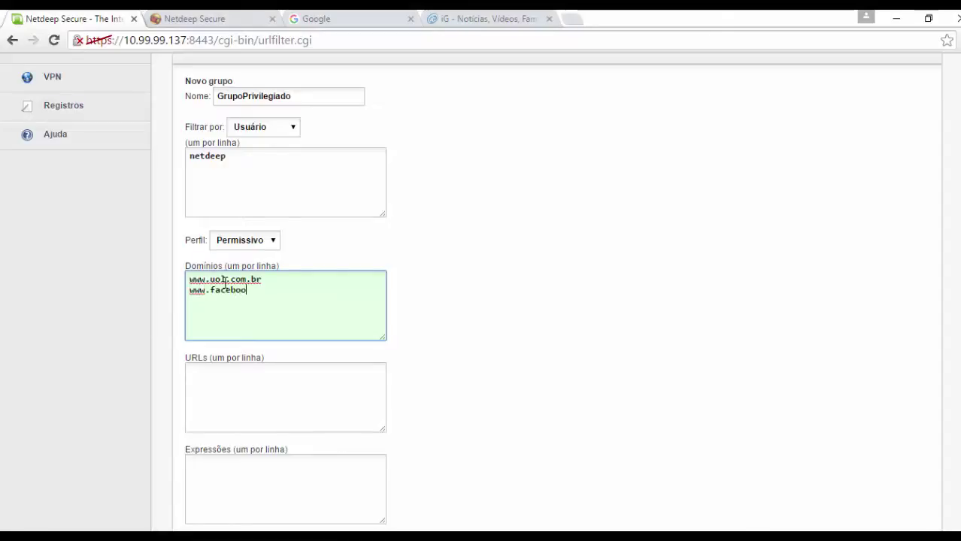
{"action": "type", "text": "k.com"}
{"action": "key", "text": "Return"}
{"action": "type", "text": "www.twi"}
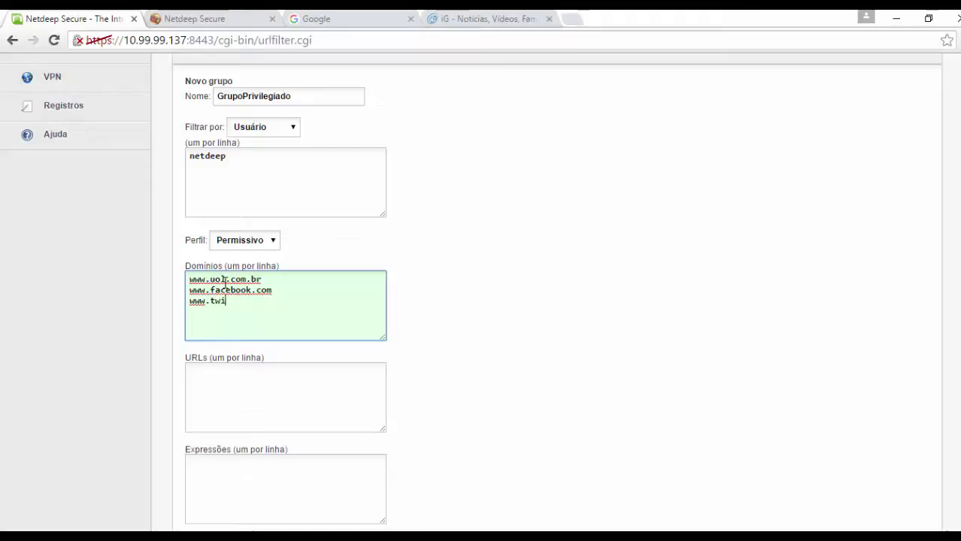
{"action": "type", "text": "tter.com"}
{"action": "key", "text": "Return"}
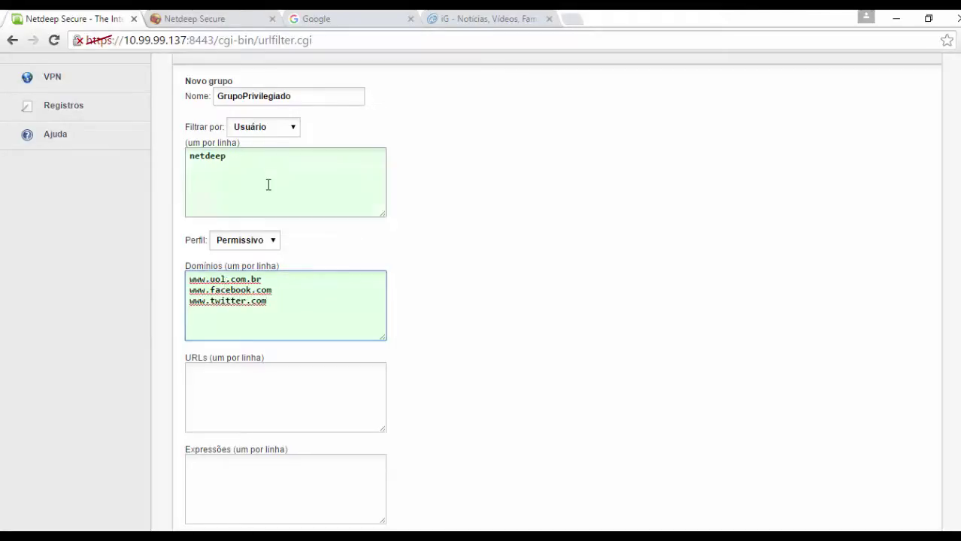
Step: Save the new access group without any URLs or expressions, and check that it is in the group list
{"action": "scroll", "coordinate": [181, 351], "scroll_direction": "down", "scroll_amount": 1}
{"action": "left_click", "coordinate": [221, 307]}
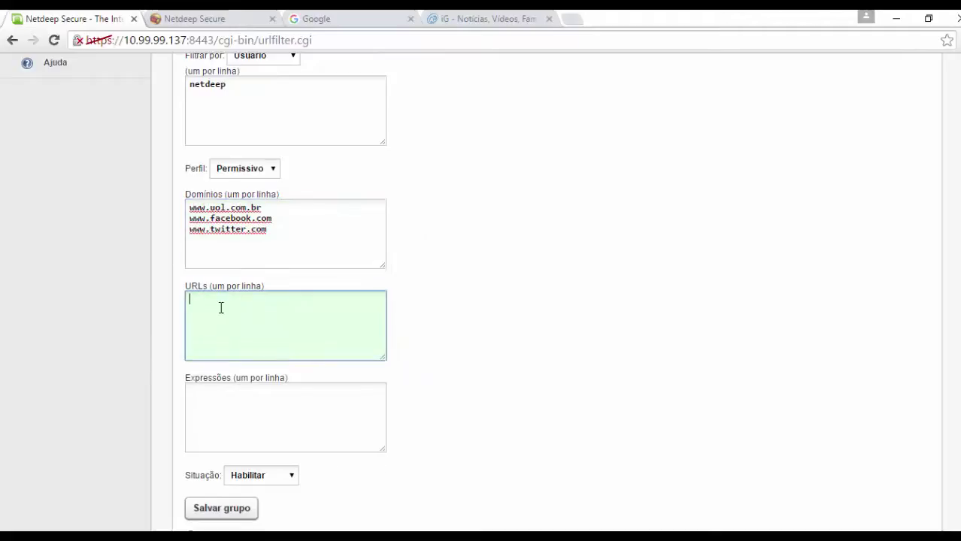
{"action": "left_click", "coordinate": [222, 393]}
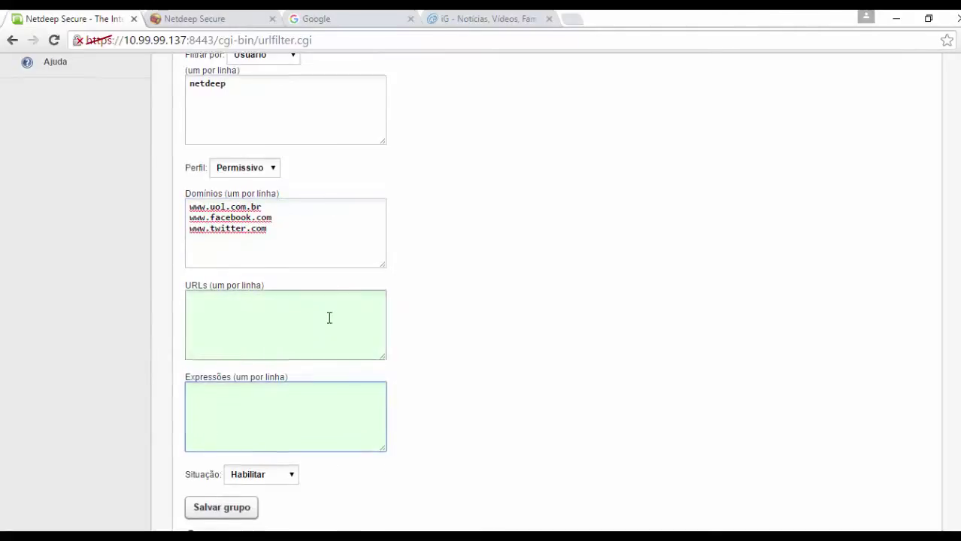
{"action": "scroll", "coordinate": [316, 316], "scroll_direction": "down", "scroll_amount": 1}
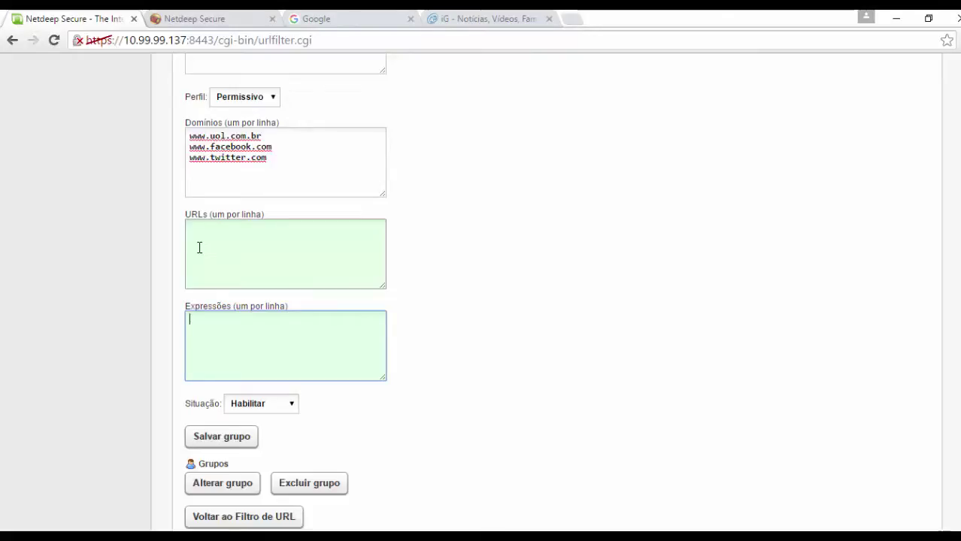
{"action": "type", "text": "*"}
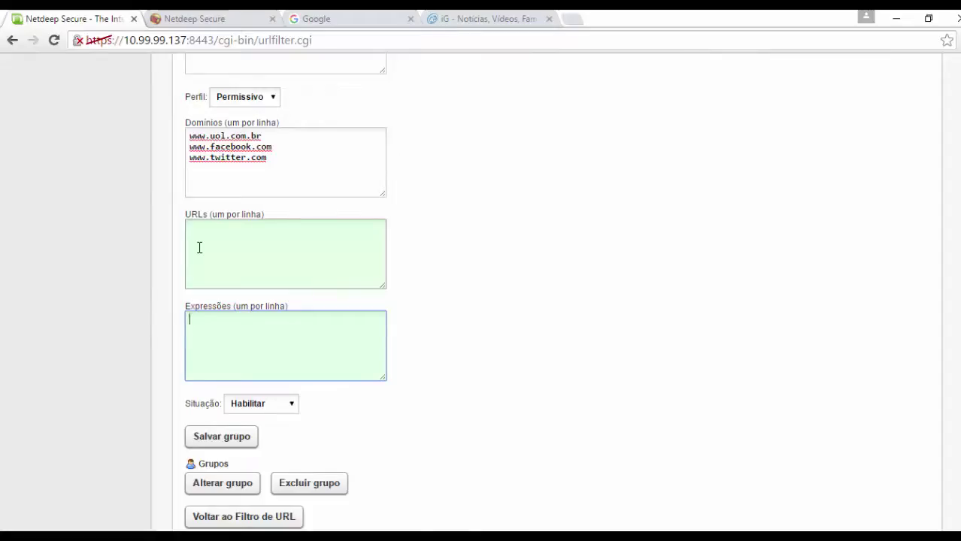
{"action": "scroll", "coordinate": [179, 323], "scroll_direction": "down", "scroll_amount": 1}
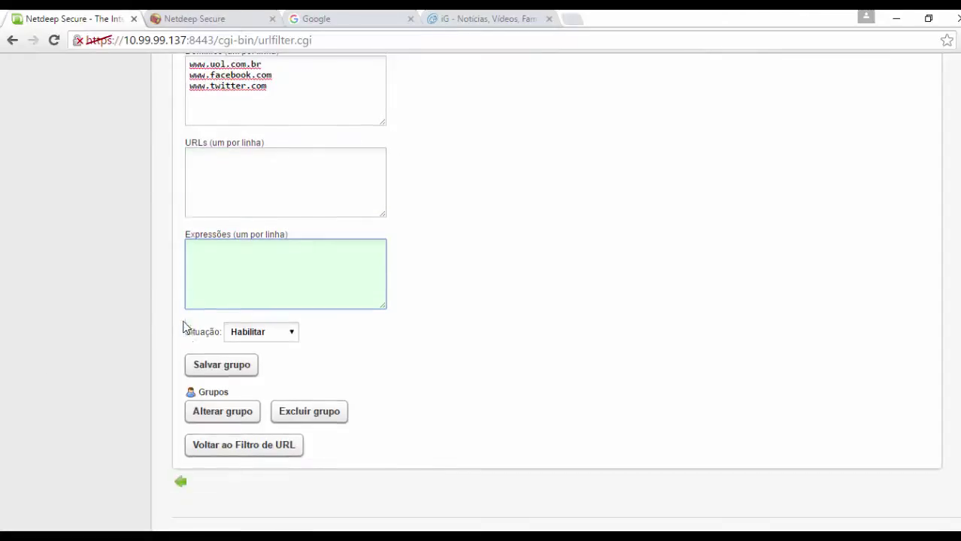
{"action": "left_click", "coordinate": [231, 368]}
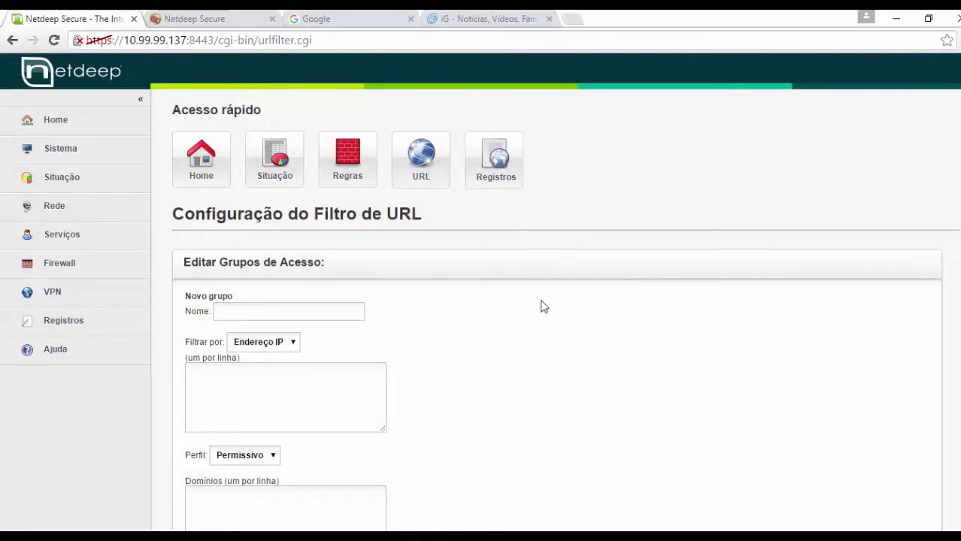
{"action": "scroll", "coordinate": [549, 304], "scroll_direction": "down", "scroll_amount": 5}
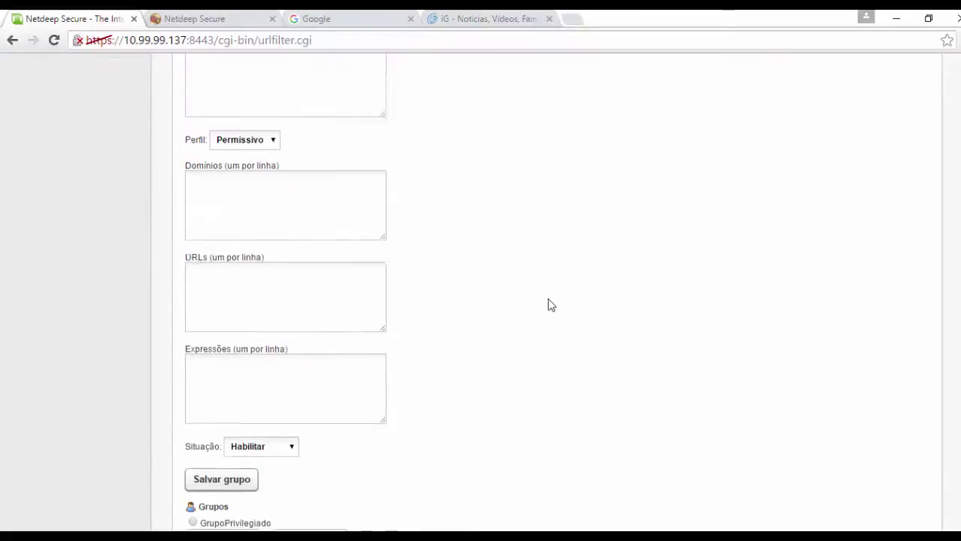
{"action": "left_click", "coordinate": [346, 178]}
{"action": "scroll", "coordinate": [331, 203], "scroll_direction": "down", "scroll_amount": 3}
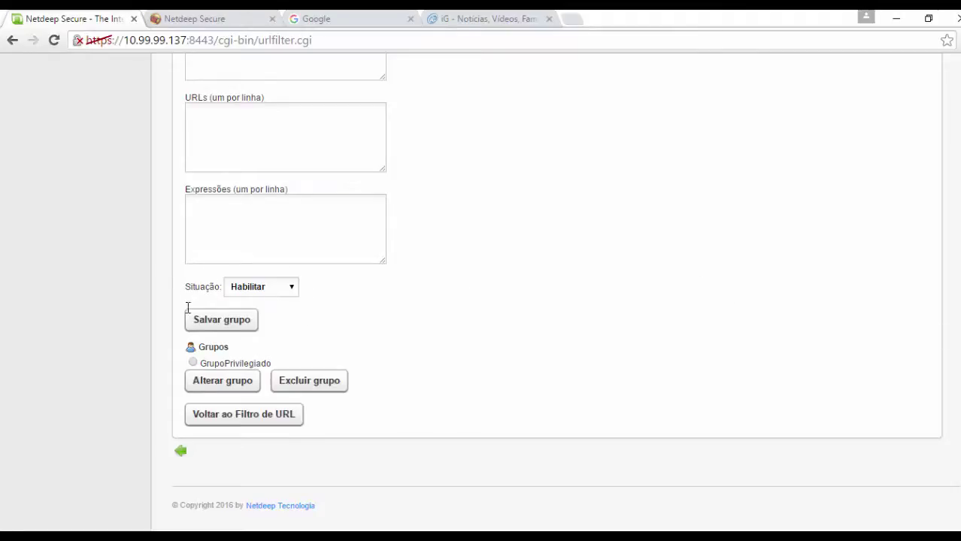
Step: Return to the URL filter configuration and save it with a restart of the web proxy
{"action": "left_click", "coordinate": [227, 425]}
{"action": "scroll", "coordinate": [637, 301], "scroll_direction": "down", "scroll_amount": 10}
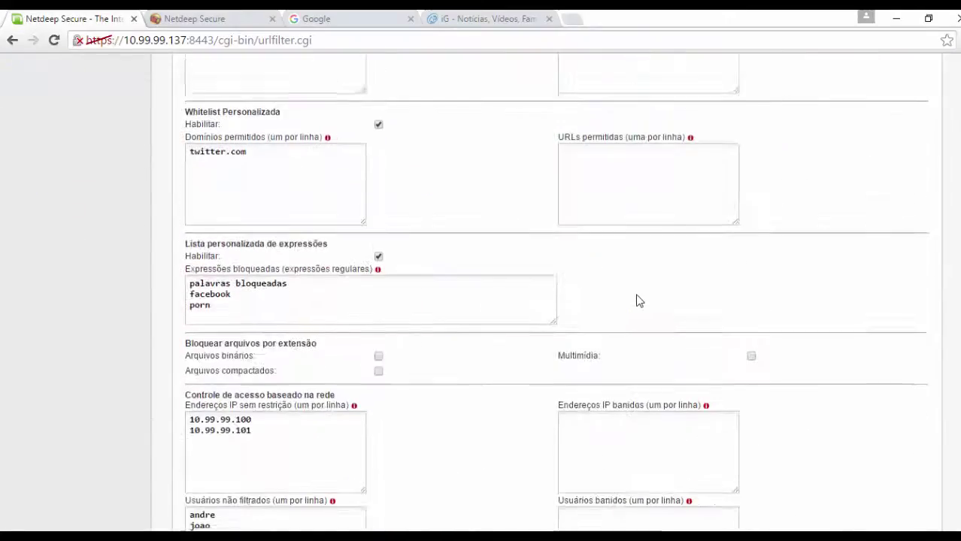
{"action": "scroll", "coordinate": [637, 301], "scroll_direction": "down", "scroll_amount": 9}
{"action": "left_click", "coordinate": [789, 327]}
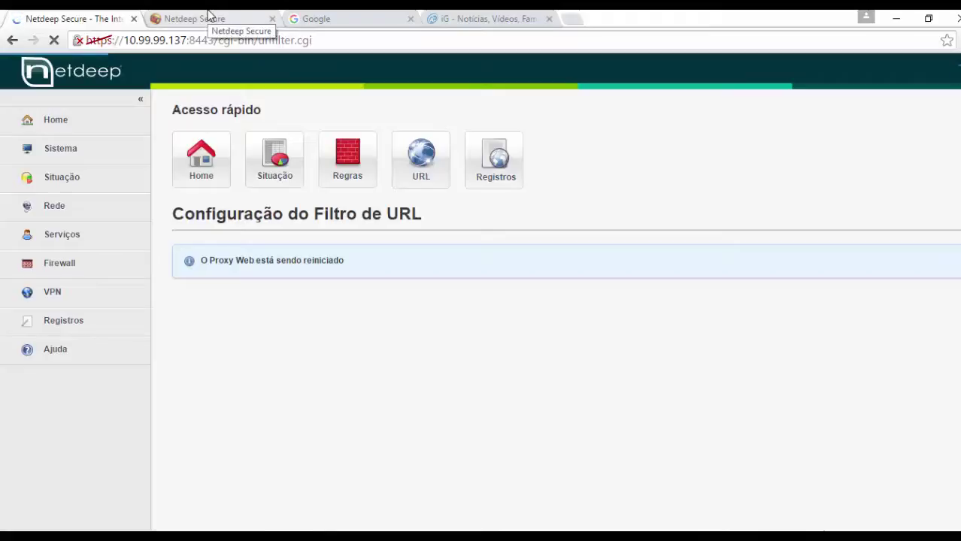
{"action": "left_click", "coordinate": [446, 17]}
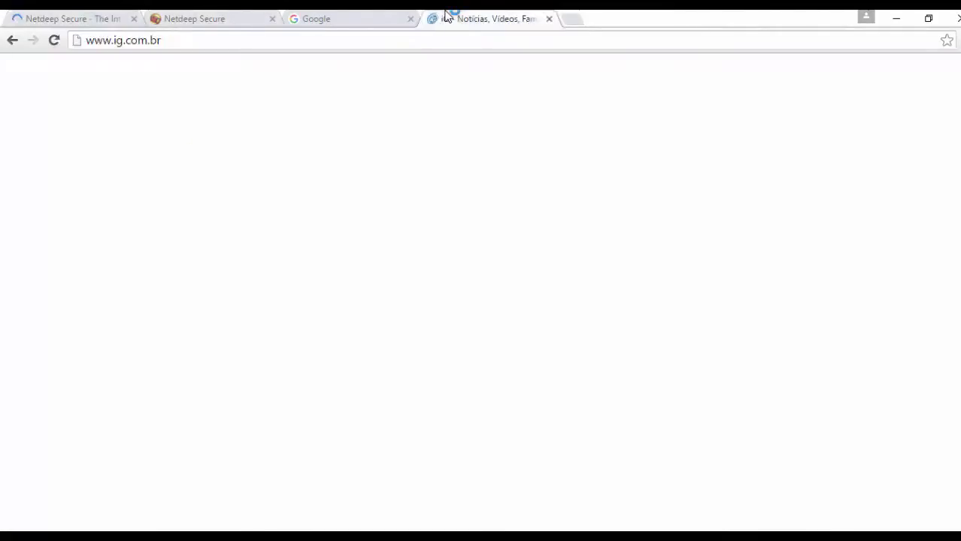
{"action": "left_click", "coordinate": [188, 17]}
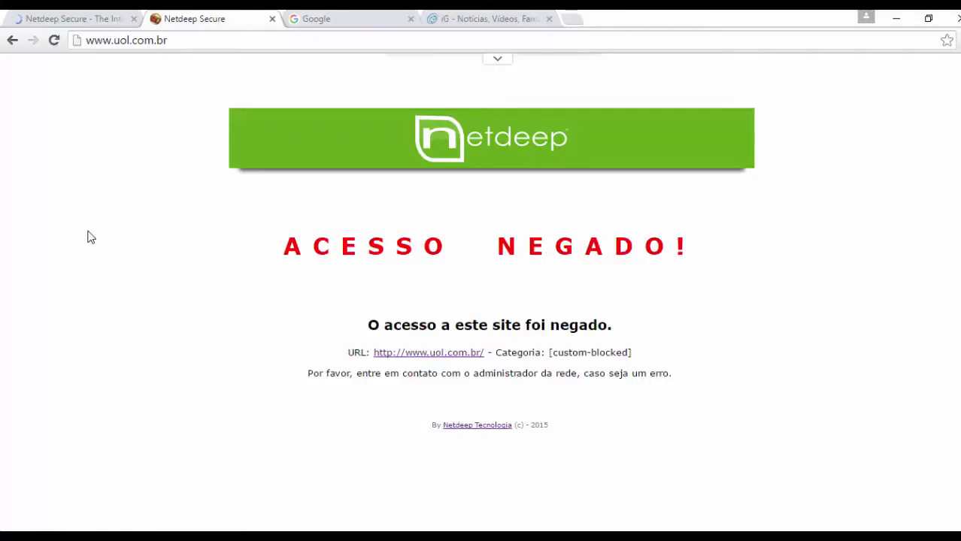
{"action": "key", "text": "F5"}
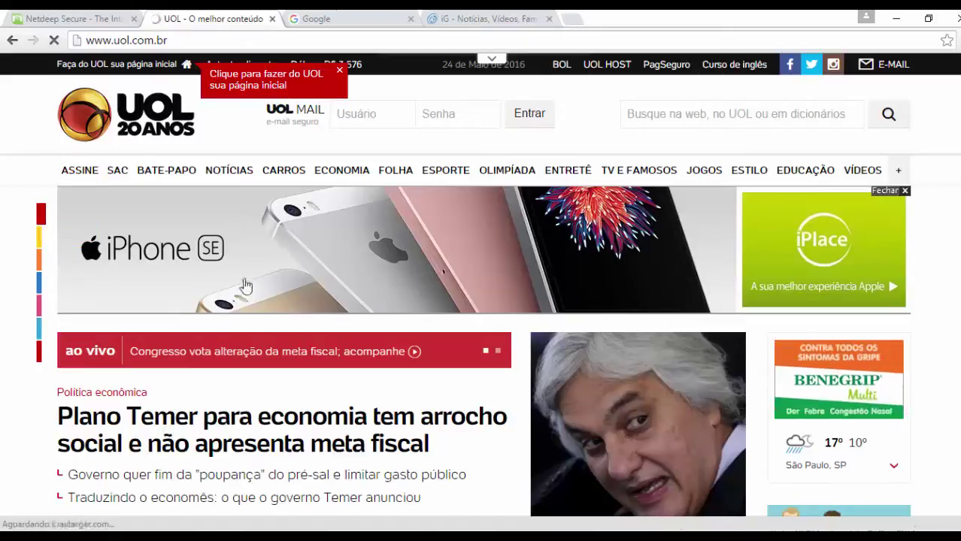
Step: Return to the URL filter configuration and examine the filter type and profile of the group under Grupos Personalizados
{"action": "left_click", "coordinate": [89, 16]}
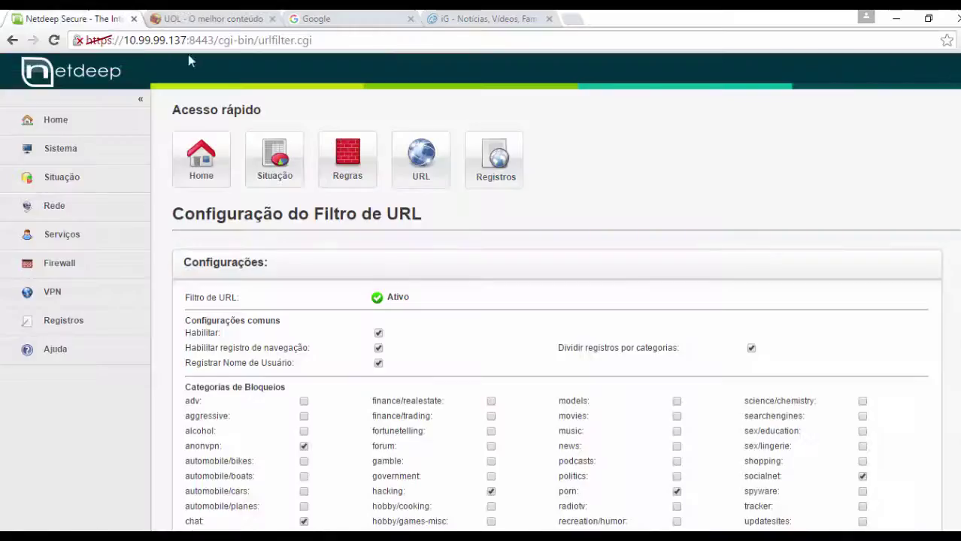
{"action": "scroll", "coordinate": [233, 268], "scroll_direction": "down", "scroll_amount": 10}
{"action": "scroll", "coordinate": [234, 271], "scroll_direction": "down", "scroll_amount": 3}
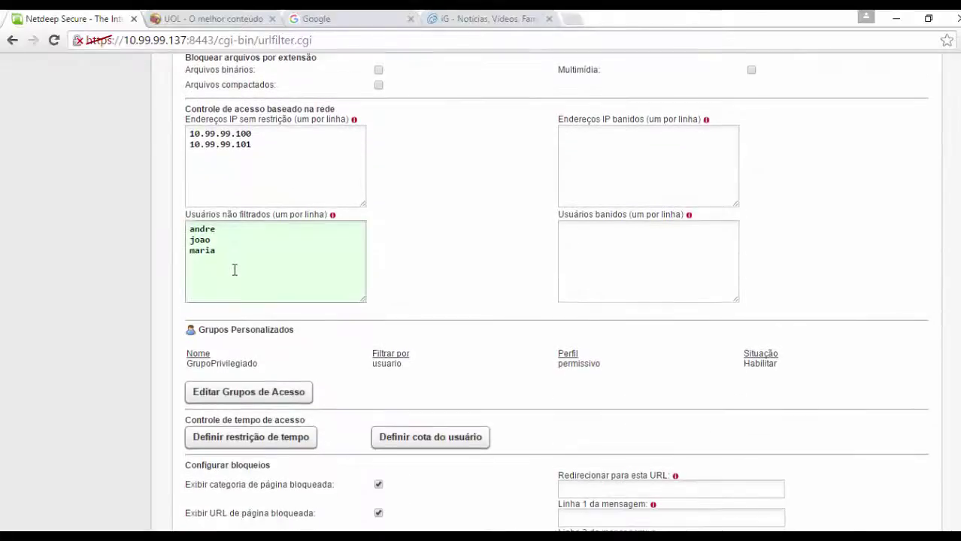
{"action": "scroll", "coordinate": [234, 272], "scroll_direction": "up", "scroll_amount": 4}
{"action": "scroll", "coordinate": [226, 301], "scroll_direction": "down", "scroll_amount": 5}
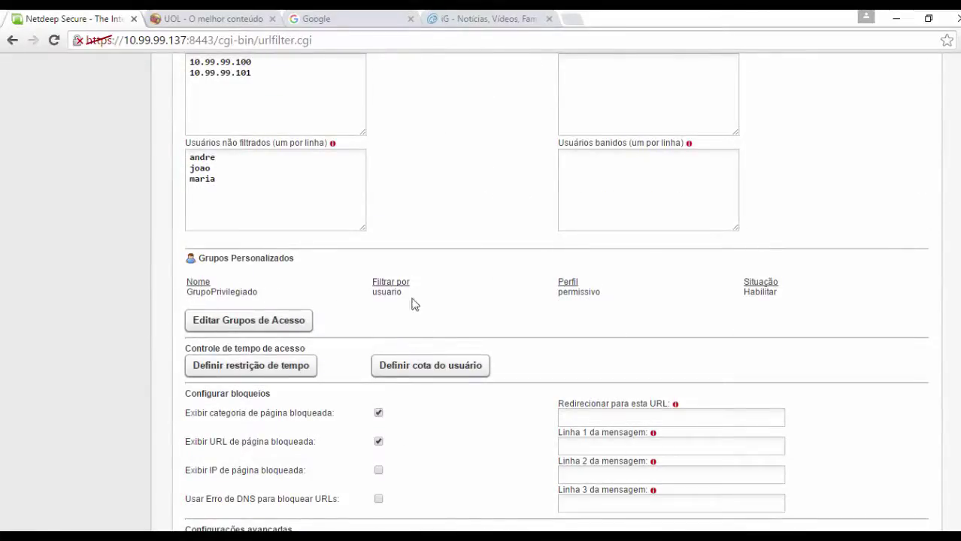
{"action": "double_click", "coordinate": [576, 292]}
{"action": "left_click", "coordinate": [531, 335]}
Step: Start a new access group named GrupoEstagiarios, filtered by IP address (Endereço IP) for 10.99.99.1
{"action": "left_click", "coordinate": [218, 325]}
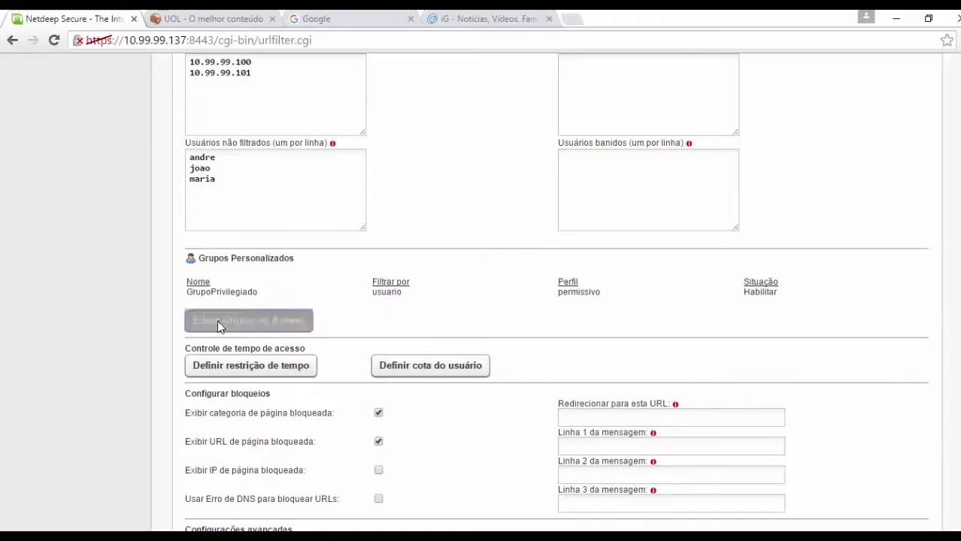
{"action": "left_click", "coordinate": [278, 311]}
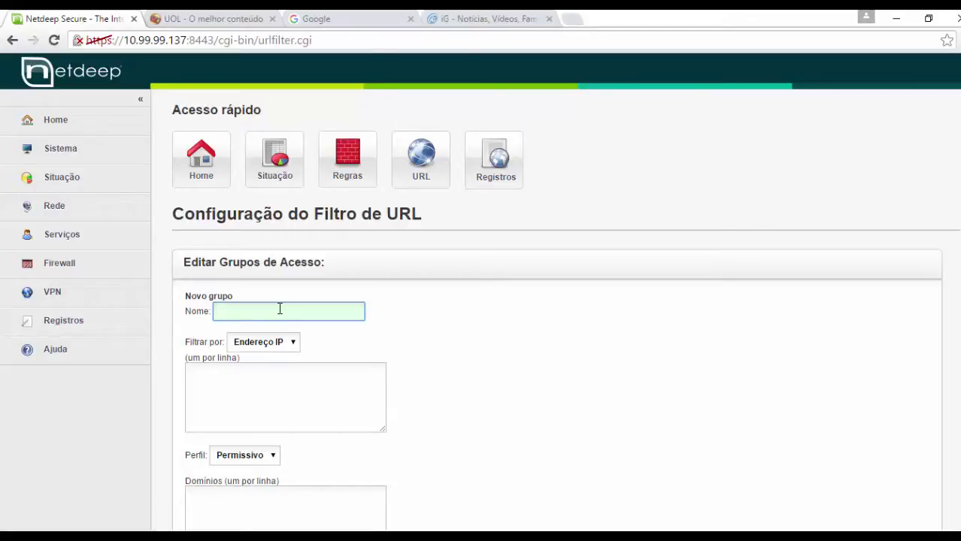
{"action": "type", "text": "GrupoEstagiarios"}
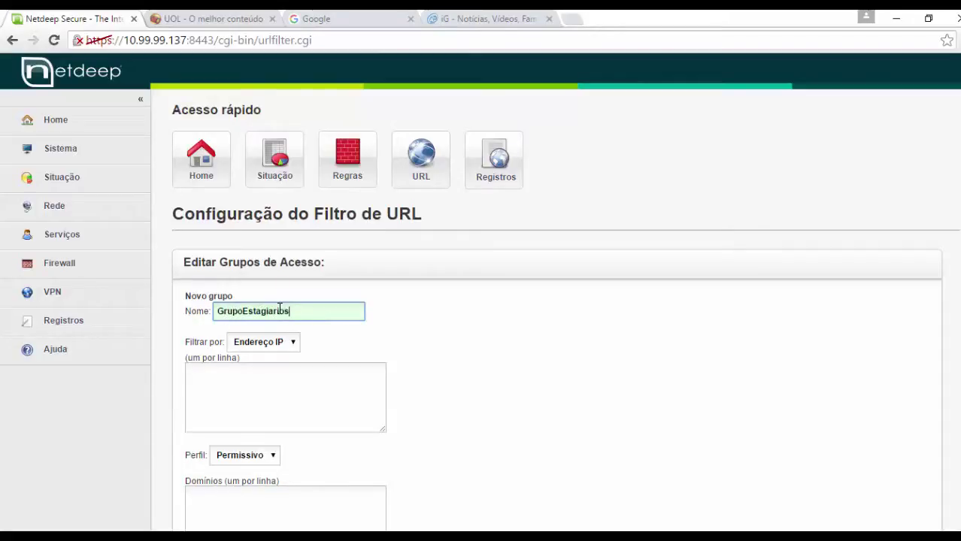
{"action": "scroll", "coordinate": [446, 328], "scroll_direction": "down", "scroll_amount": 2}
{"action": "left_click", "coordinate": [322, 252]}
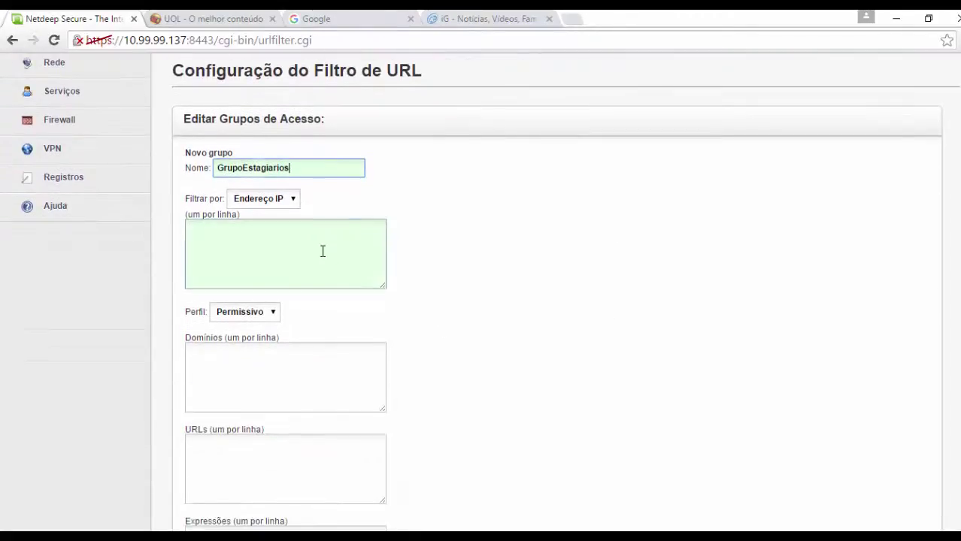
{"action": "type", "text": "19"}
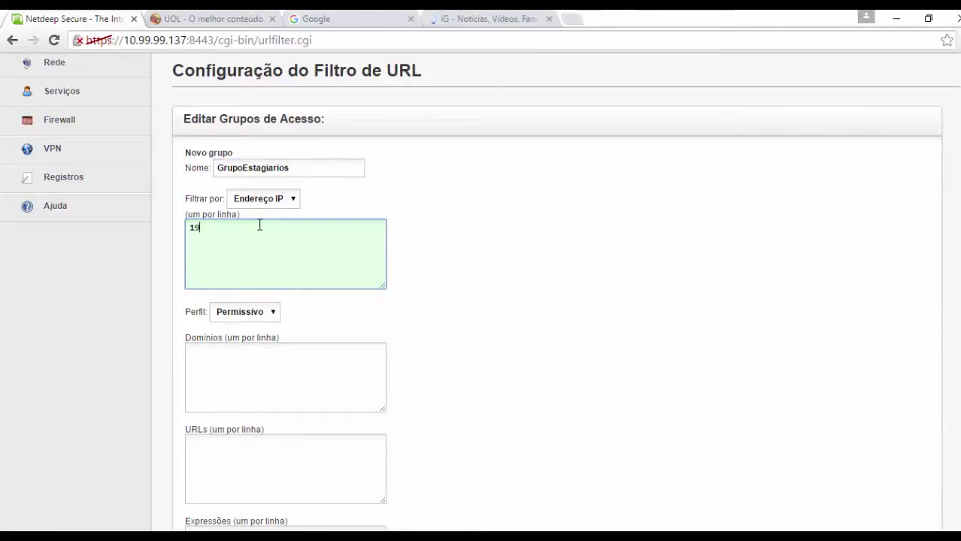
{"action": "type", "text": ".99.99.1"}
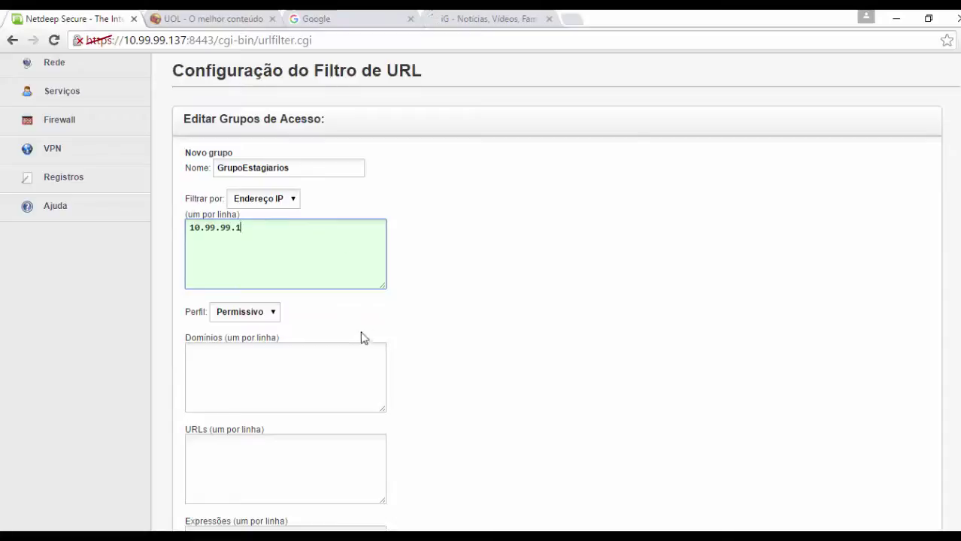
{"action": "scroll", "coordinate": [451, 304], "scroll_direction": "down", "scroll_amount": 1}
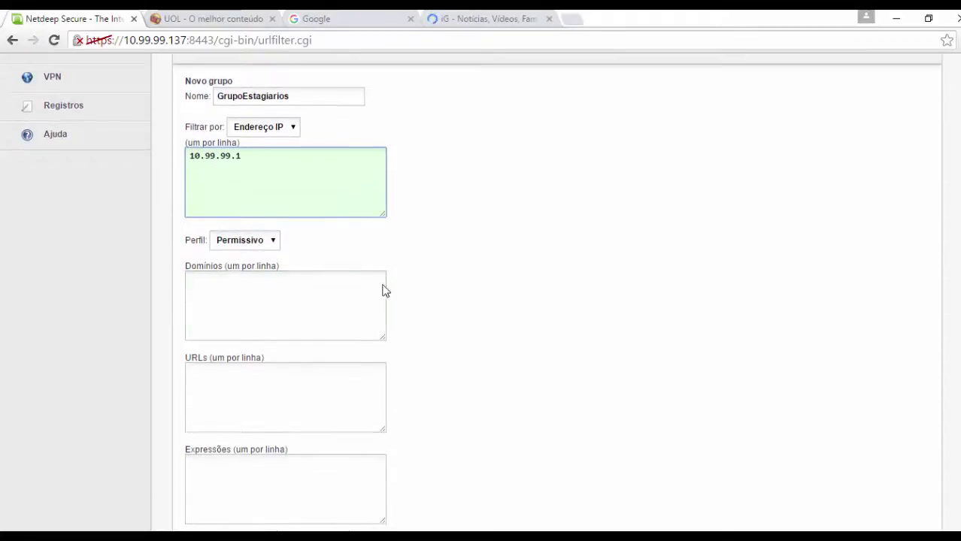
Step: Set the new group's profile to Restritivo and list bb.com.br, itau.com.br and santander.com.br as its domains, one per line
{"action": "left_click", "coordinate": [255, 242]}
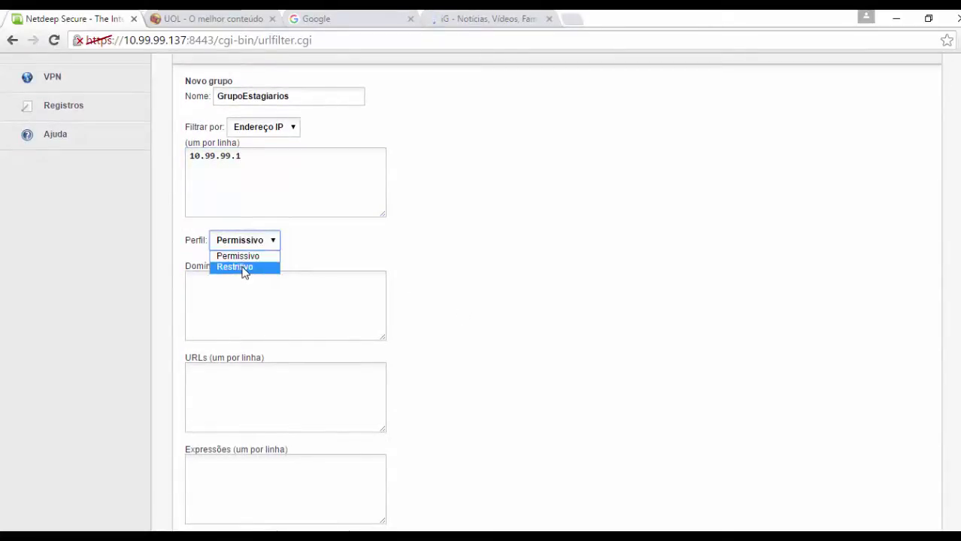
{"action": "left_click", "coordinate": [241, 267]}
{"action": "left_click", "coordinate": [236, 290]}
{"action": "left_click", "coordinate": [235, 290]}
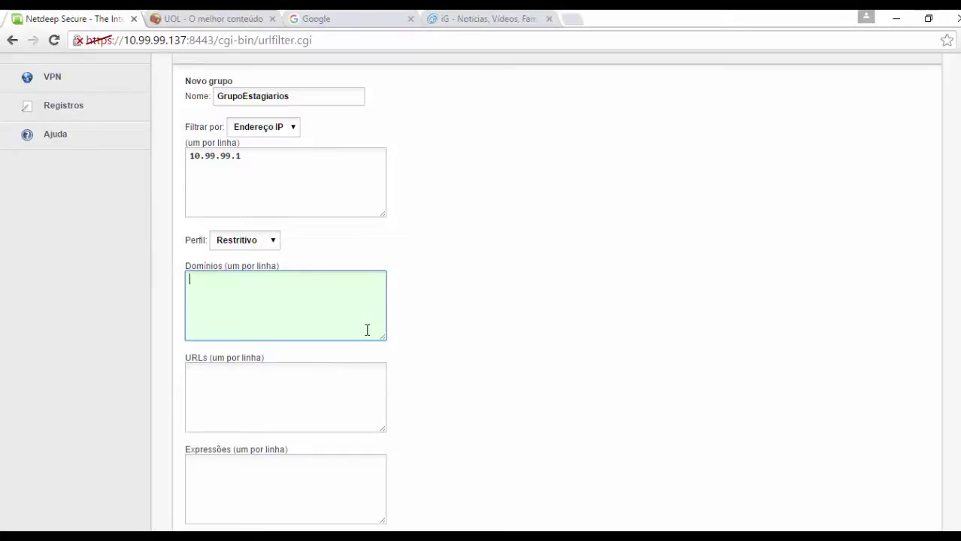
{"action": "type", "text": "br san"}
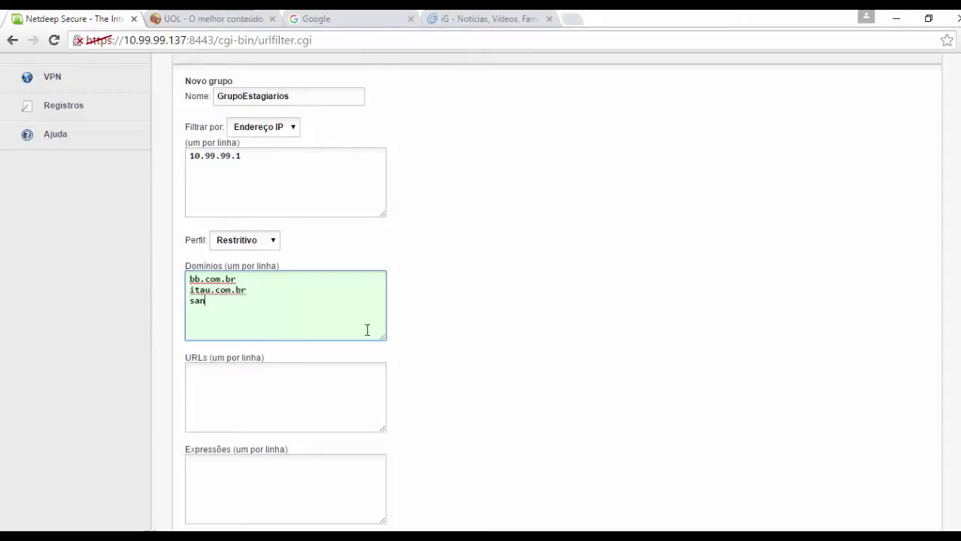
{"action": "type", "text": "tander.com.br"}
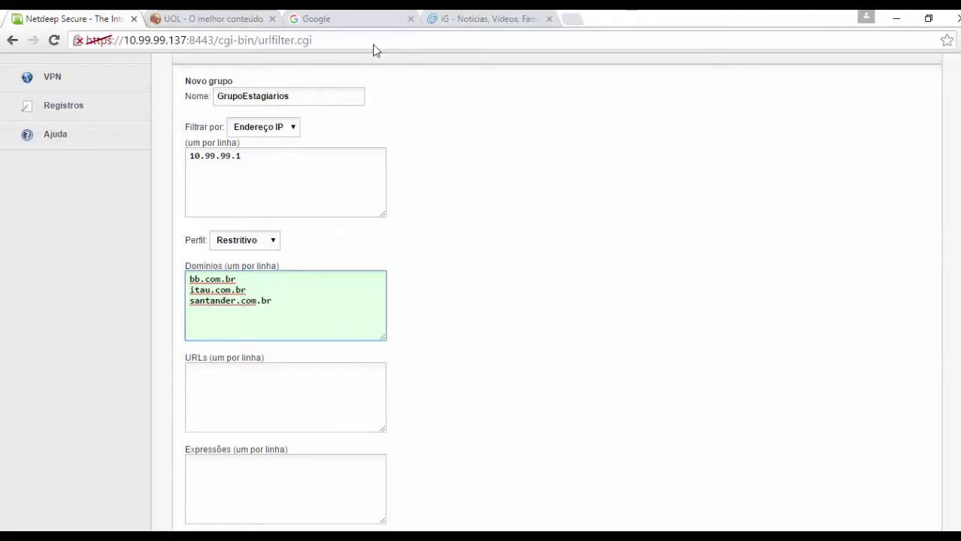
Step: Extend the new group's name to GrupoEstagiariosFinanceiro
{"action": "left_click", "coordinate": [310, 97]}
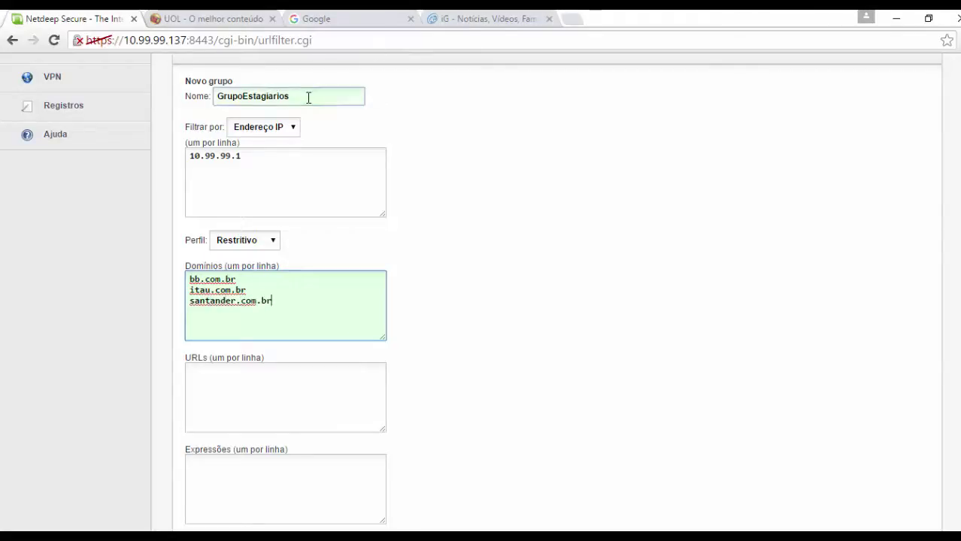
{"action": "type", "text": "Fina"}
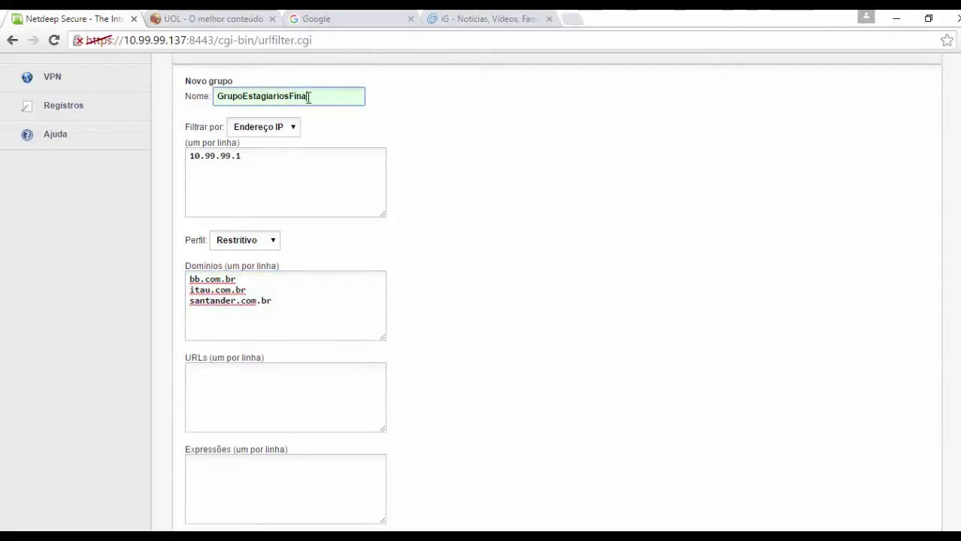
{"action": "type", "text": "nceiro"}
{"action": "left_click", "coordinate": [300, 304]}
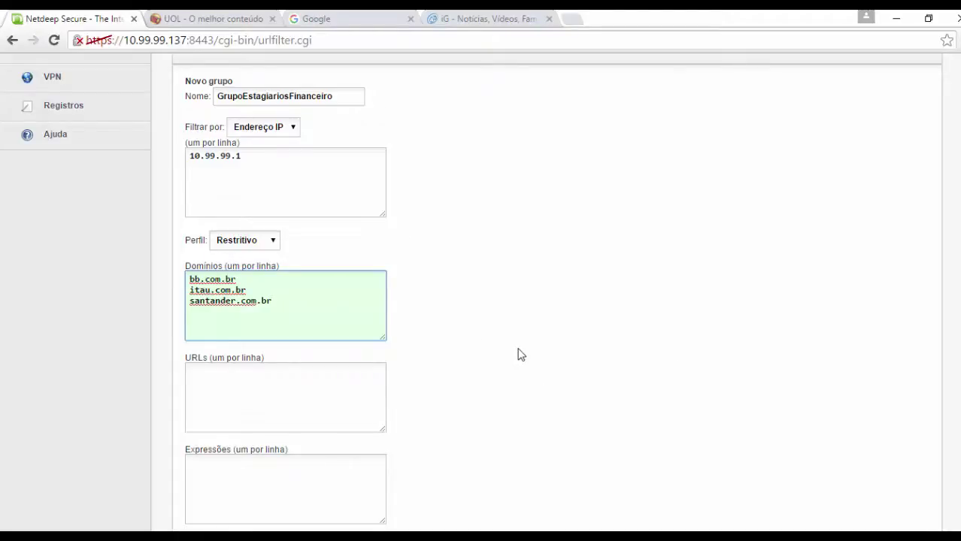
Step: Save the enabled intern group without URLs or expressions, and check the list of groups
{"action": "scroll", "coordinate": [516, 352], "scroll_direction": "down", "scroll_amount": 3}
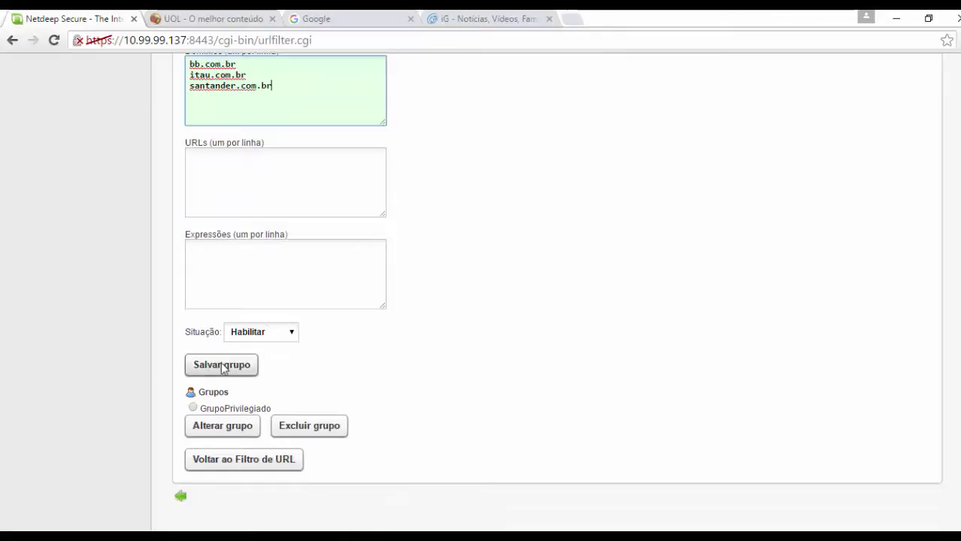
{"action": "left_click", "coordinate": [198, 367]}
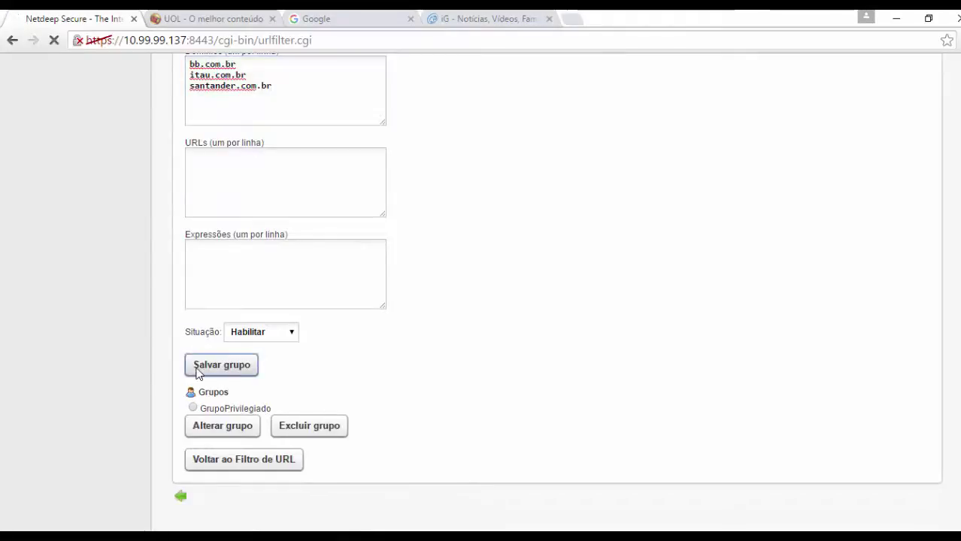
{"action": "scroll", "coordinate": [494, 391], "scroll_direction": "down", "scroll_amount": 1}
{"action": "scroll", "coordinate": [494, 391], "scroll_direction": "down", "scroll_amount": 5}
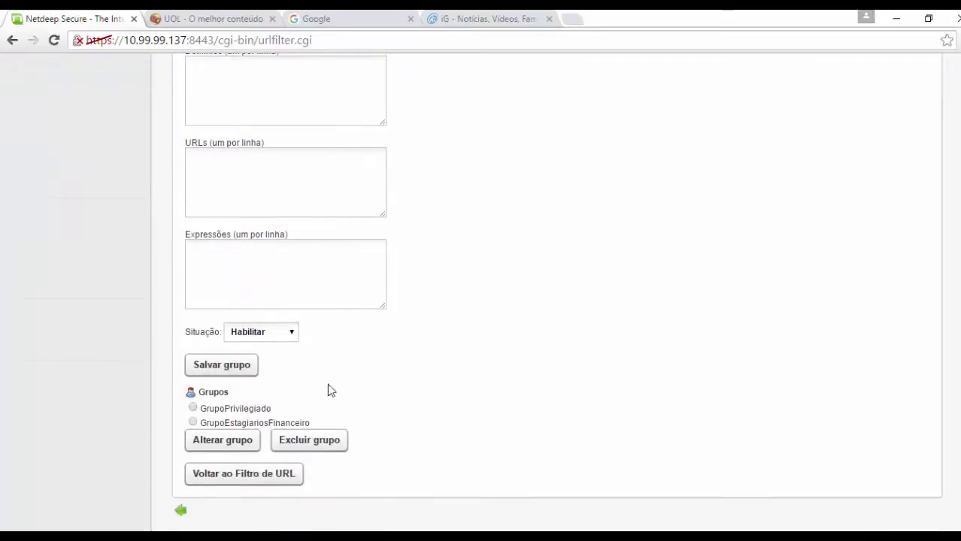
Step: Load GrupoEstagiariosFinanceiro for editing and review its IP address, profile, domains and status
{"action": "left_click", "coordinate": [194, 423]}
{"action": "left_click", "coordinate": [203, 444]}
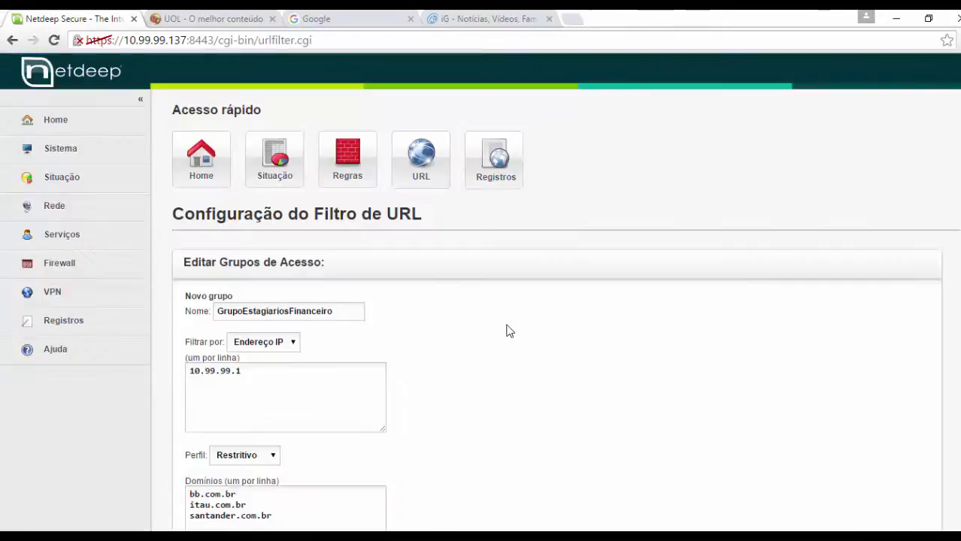
{"action": "scroll", "coordinate": [509, 331], "scroll_direction": "down", "scroll_amount": 2}
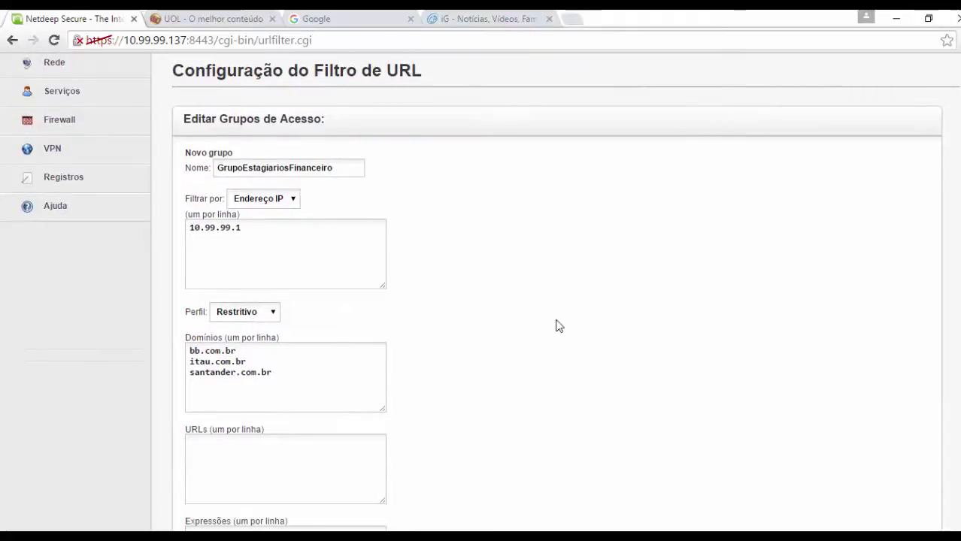
{"action": "scroll", "coordinate": [559, 326], "scroll_direction": "down", "scroll_amount": 5}
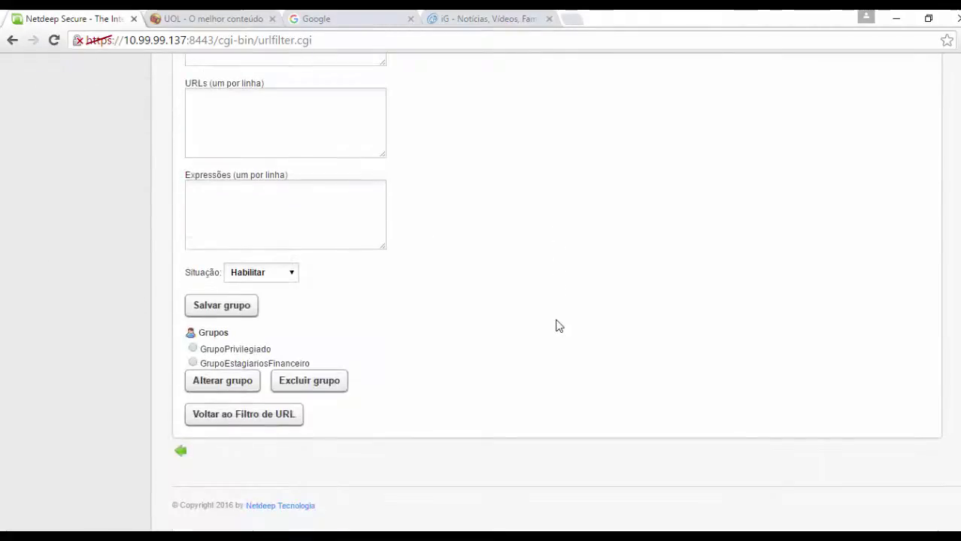
{"action": "scroll", "coordinate": [504, 320], "scroll_direction": "up", "scroll_amount": 4}
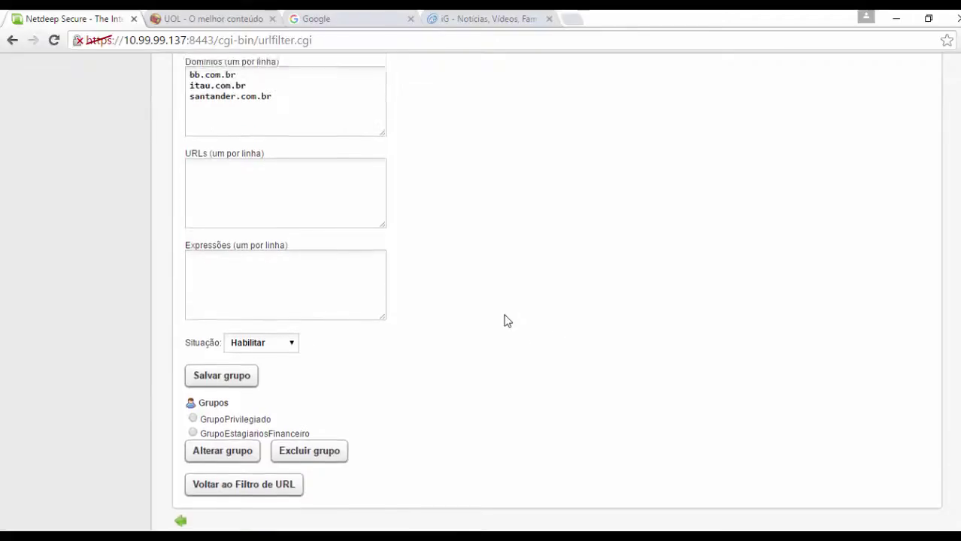
{"action": "scroll", "coordinate": [508, 318], "scroll_direction": "up", "scroll_amount": 3}
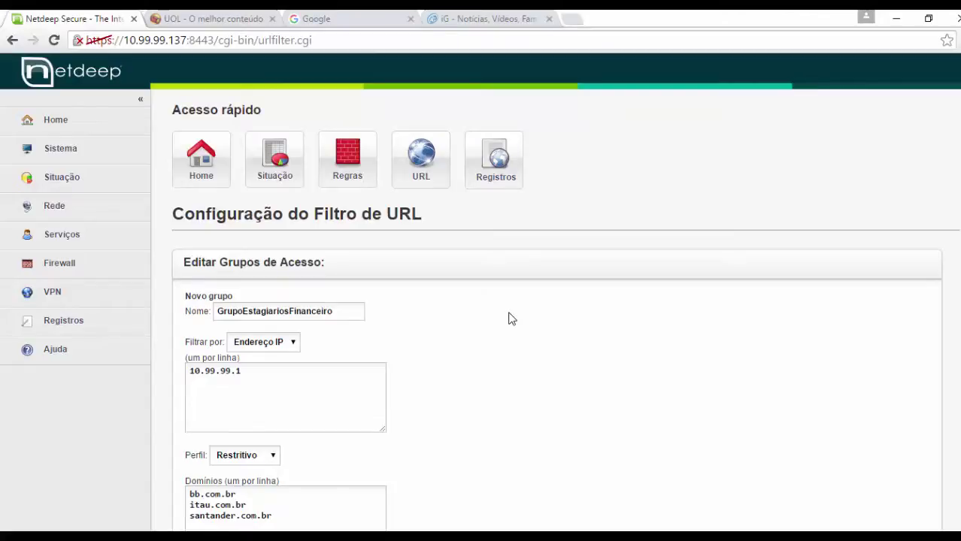
{"action": "scroll", "coordinate": [508, 318], "scroll_direction": "down", "scroll_amount": 5}
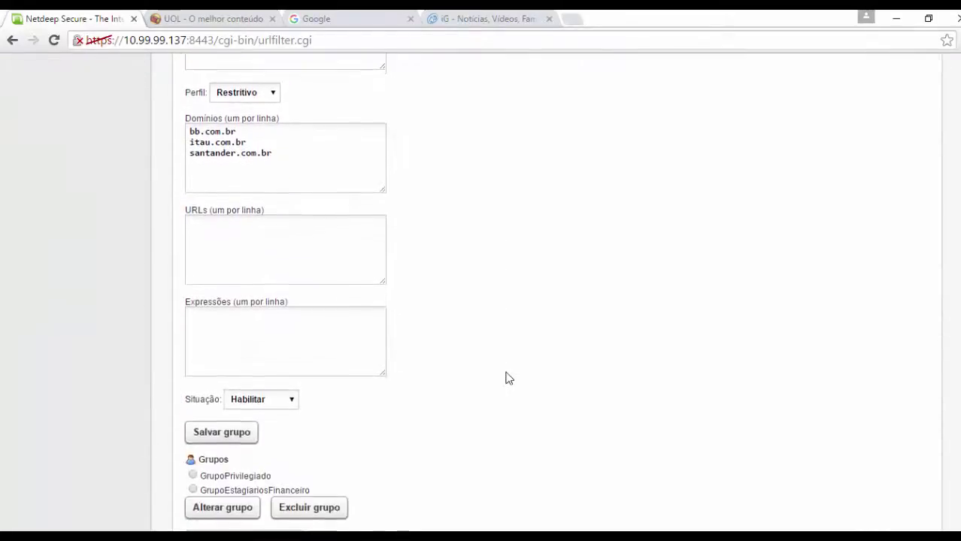
{"action": "scroll", "coordinate": [509, 378], "scroll_direction": "down", "scroll_amount": 1}
Step: Go back to the URL filter configuration and save it with a restart to apply the restrictive group
{"action": "left_click", "coordinate": [218, 485]}
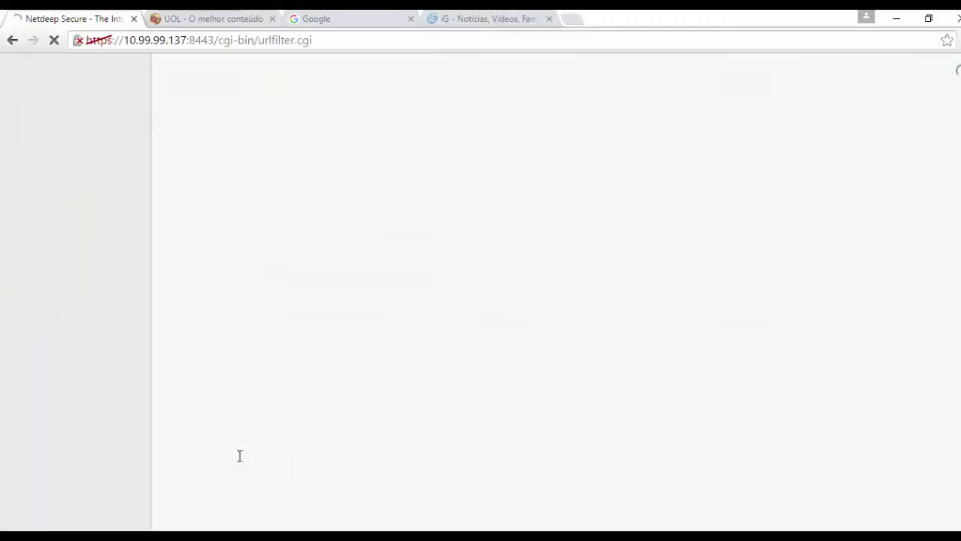
{"action": "scroll", "coordinate": [526, 318], "scroll_direction": "down", "scroll_amount": 6}
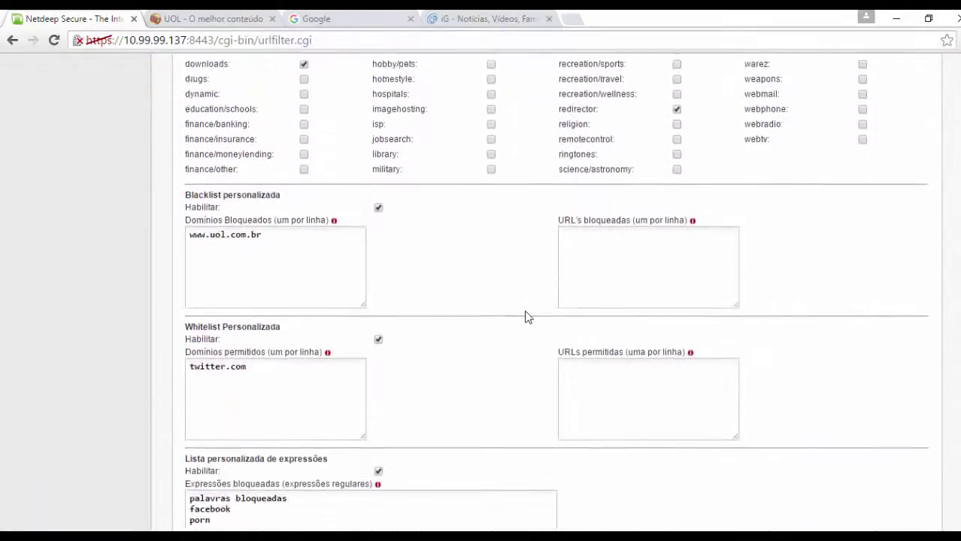
{"action": "scroll", "coordinate": [526, 318], "scroll_direction": "down", "scroll_amount": 12}
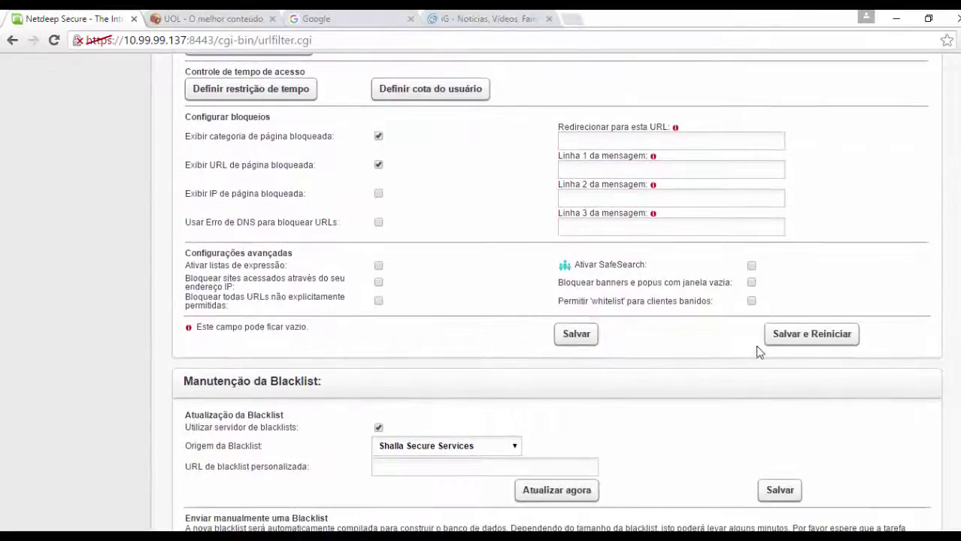
{"action": "left_click", "coordinate": [810, 335]}
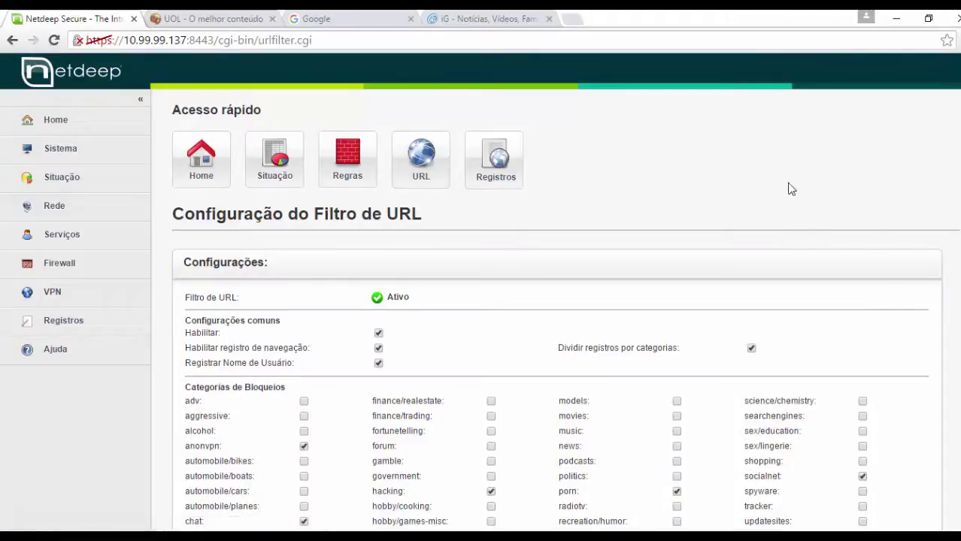
Step: Check both custom groups in the URL filter configuration, and open the form for a new access time restriction rule
{"action": "scroll", "coordinate": [653, 191], "scroll_direction": "down", "scroll_amount": 5}
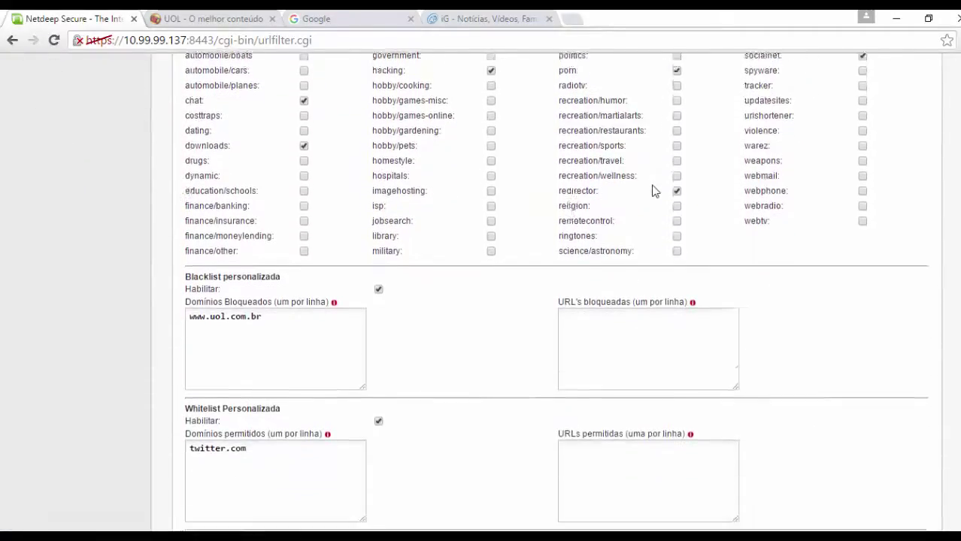
{"action": "scroll", "coordinate": [653, 191], "scroll_direction": "down", "scroll_amount": 7}
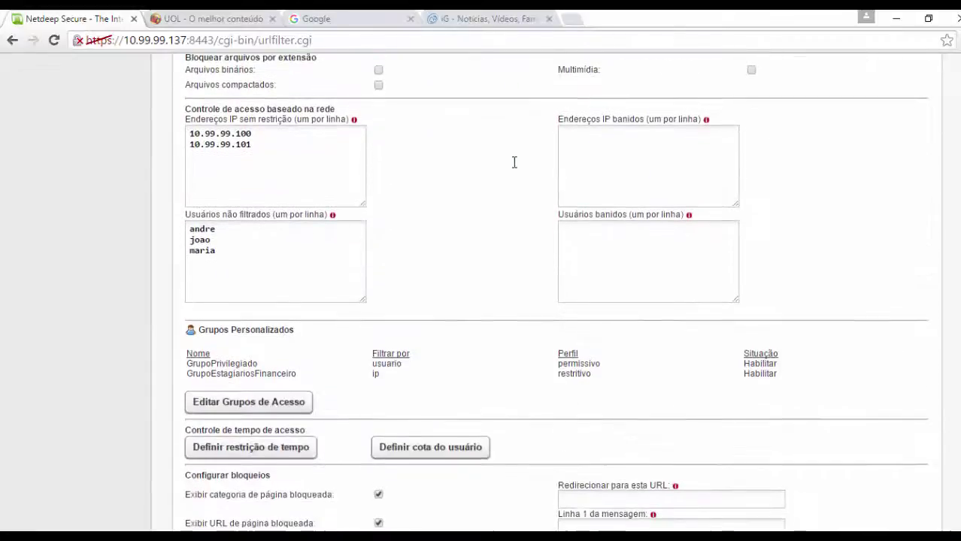
{"action": "scroll", "coordinate": [515, 163], "scroll_direction": "down", "scroll_amount": 4}
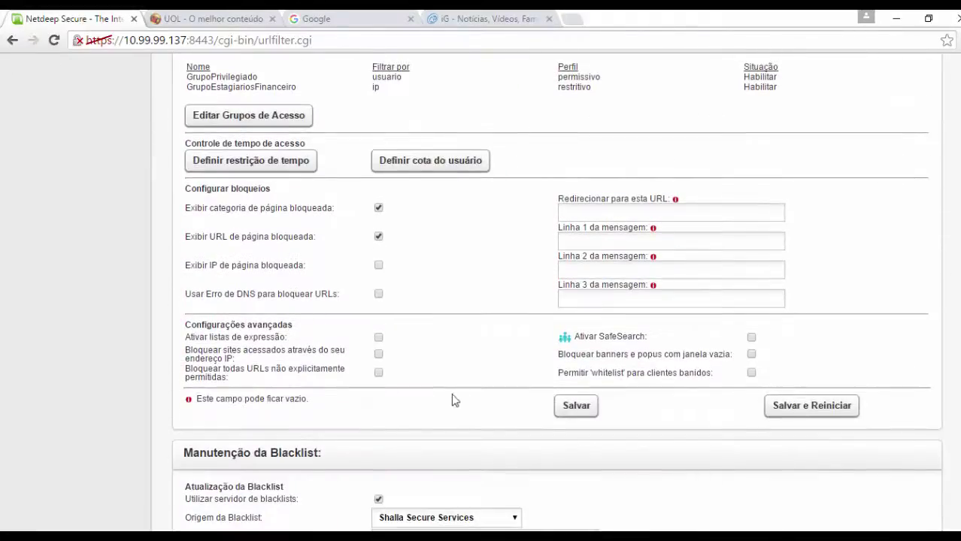
{"action": "scroll", "coordinate": [463, 360], "scroll_direction": "up", "scroll_amount": 1}
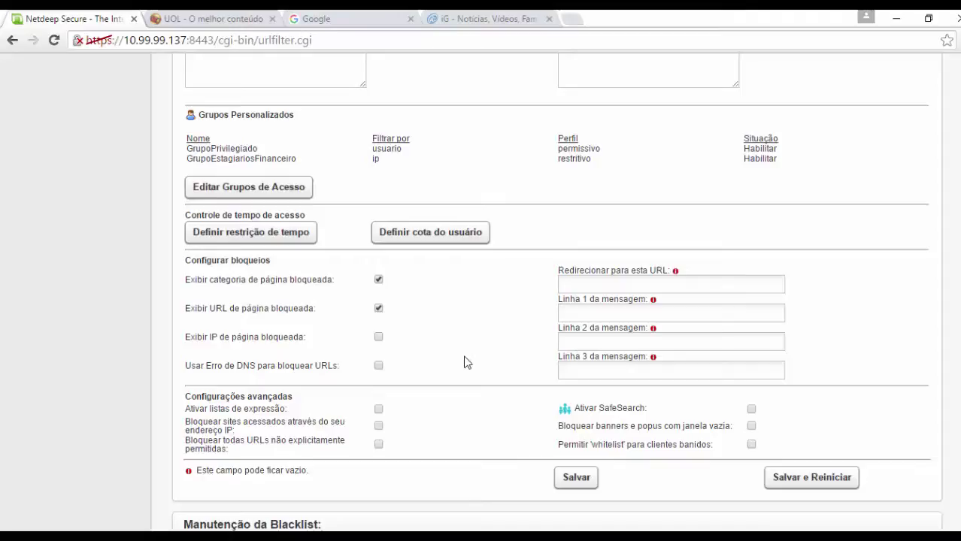
{"action": "left_click", "coordinate": [211, 234]}
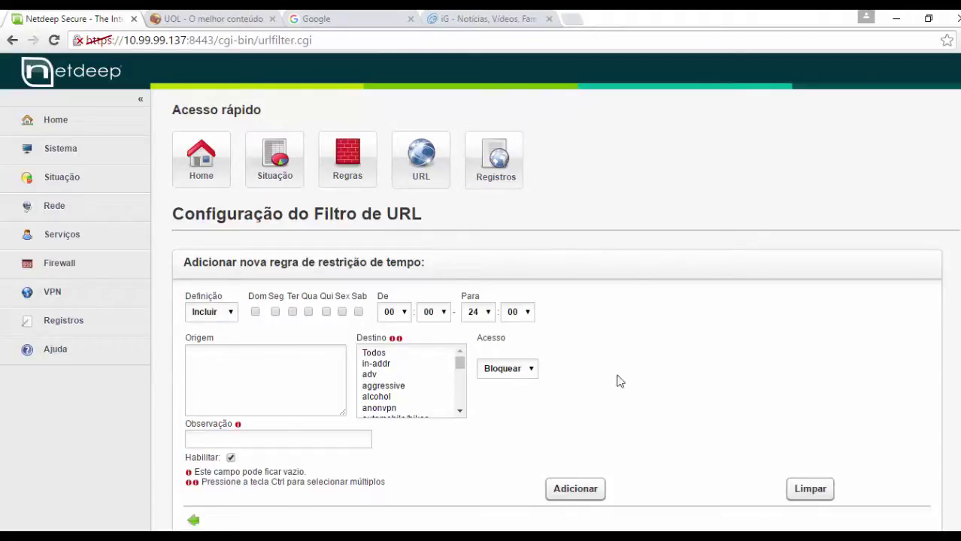
Step: Choose socialnet as the destination category of the new time restriction rule and set its access to Permitir
{"action": "scroll", "coordinate": [620, 381], "scroll_direction": "down", "scroll_amount": 1}
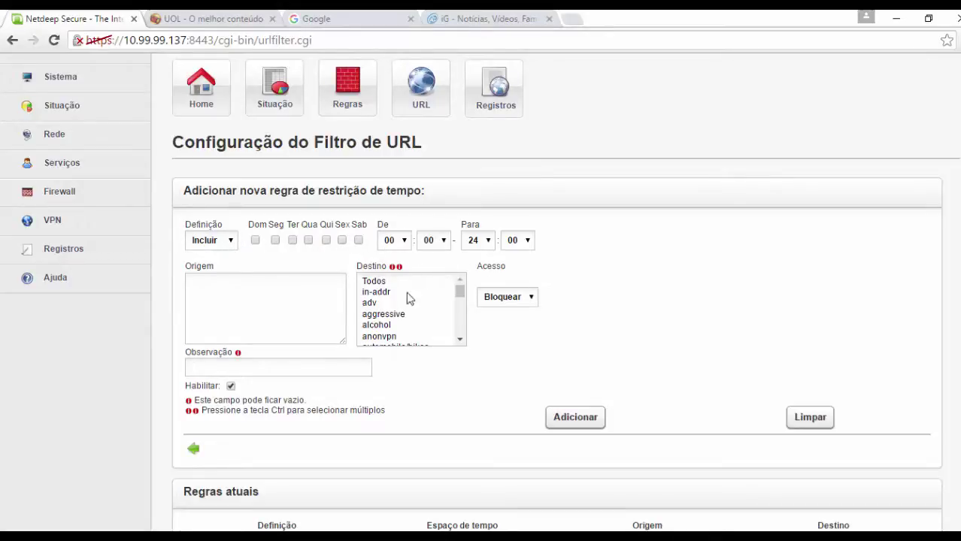
{"action": "left_click", "coordinate": [242, 296]}
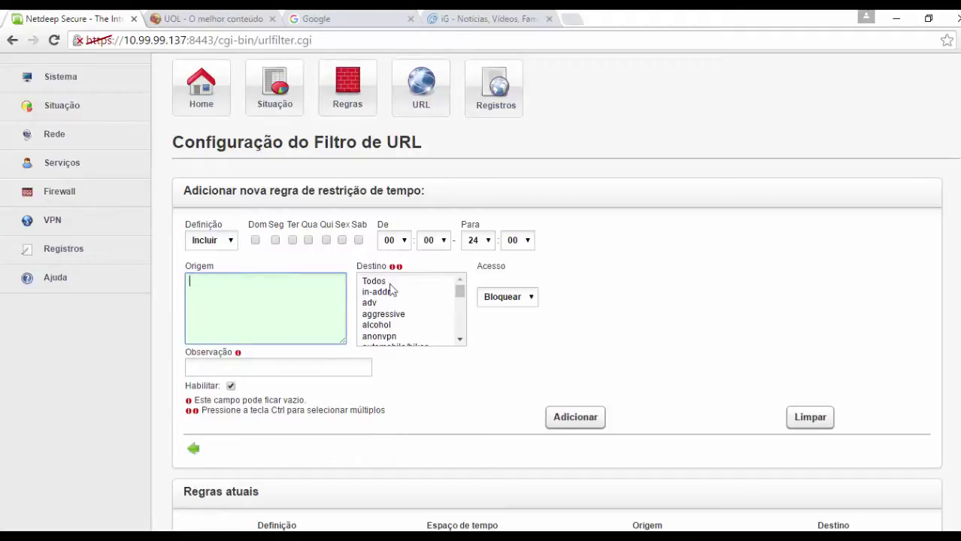
{"action": "left_click_drag", "start_coordinate": [457, 290], "coordinate": [462, 325]}
{"action": "left_click", "coordinate": [461, 280]}
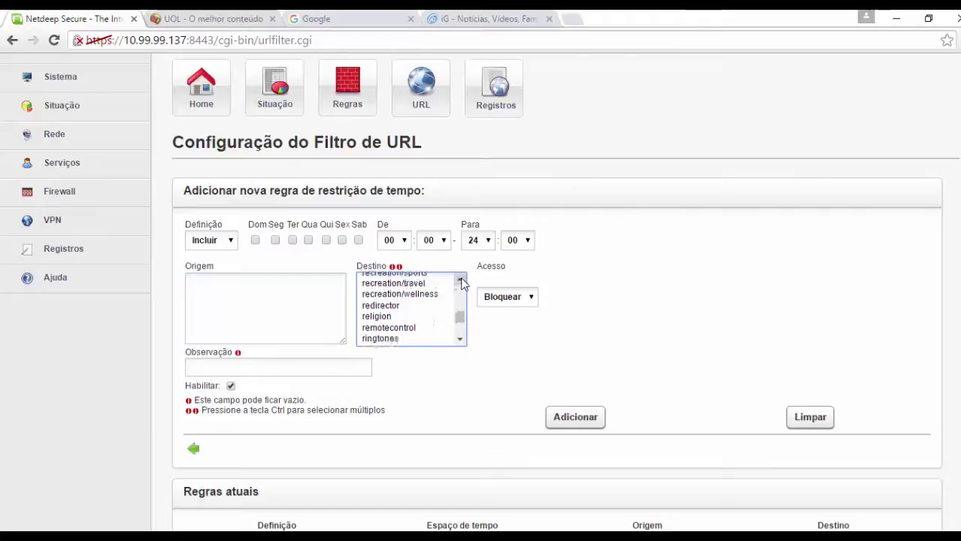
{"action": "left_click", "coordinate": [461, 280]}
{"action": "left_click", "coordinate": [460, 339]}
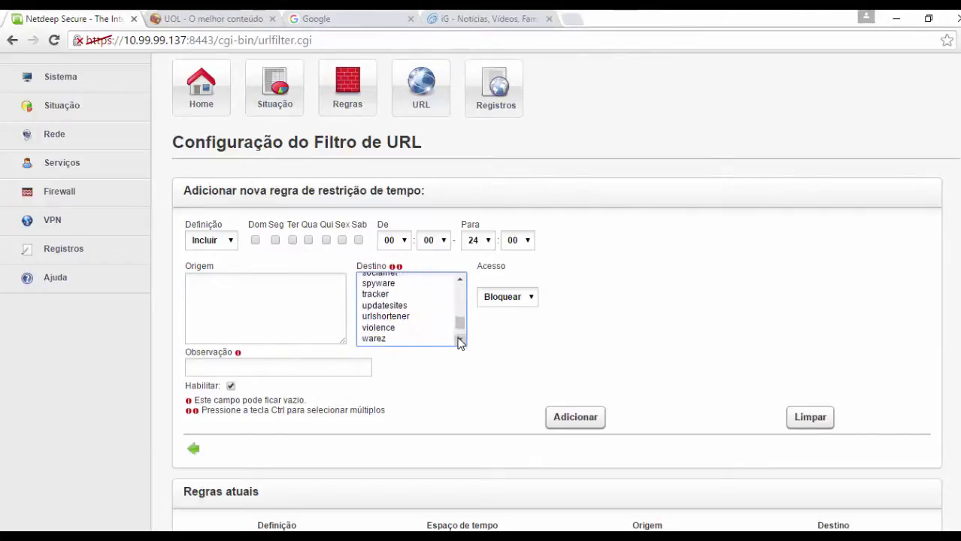
{"action": "left_click", "coordinate": [460, 280]}
{"action": "left_click", "coordinate": [459, 280]}
{"action": "left_click", "coordinate": [400, 302]}
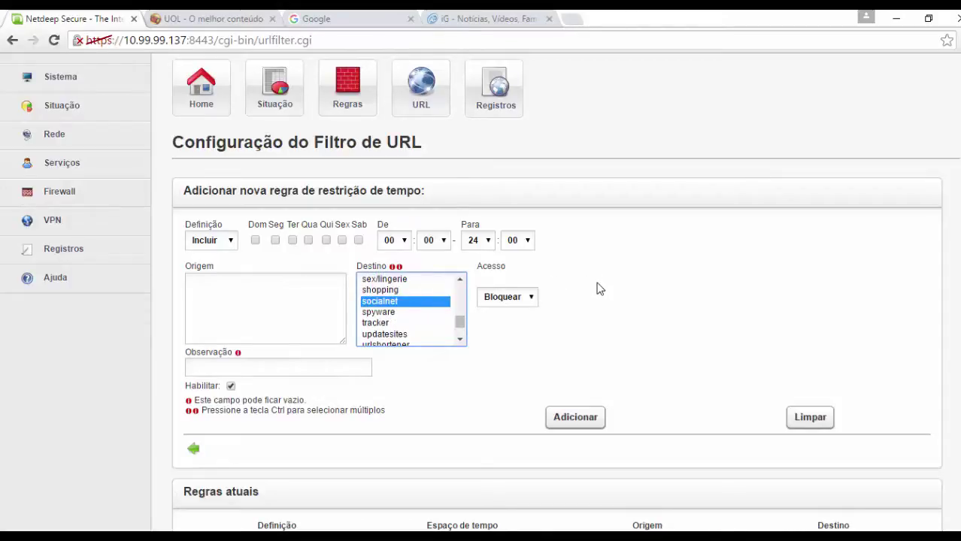
{"action": "left_click", "coordinate": [533, 302]}
{"action": "left_click", "coordinate": [516, 324]}
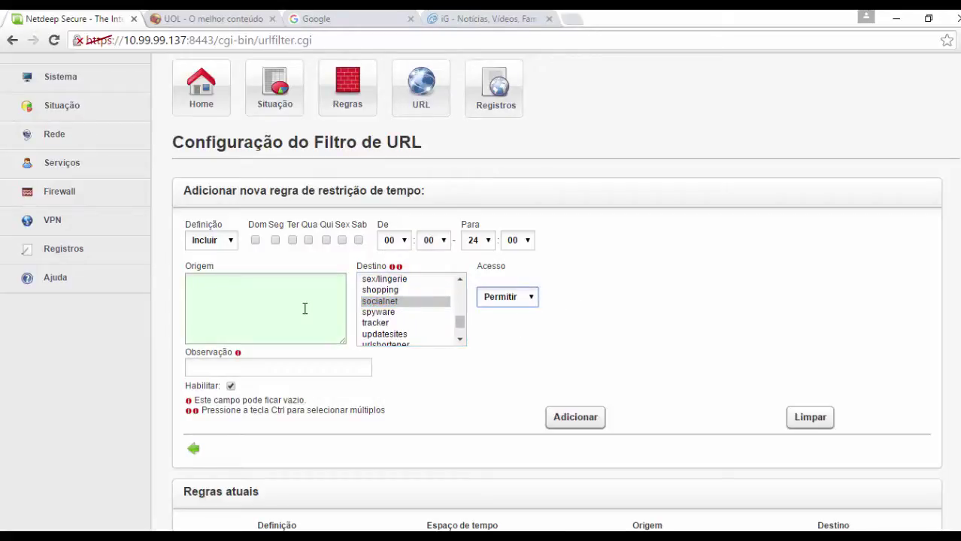
Step: Apply the rule from Monday to Friday and set its origin to the network 10.99.99.0/24
{"action": "left_click", "coordinate": [276, 240]}
{"action": "left_click", "coordinate": [293, 240]}
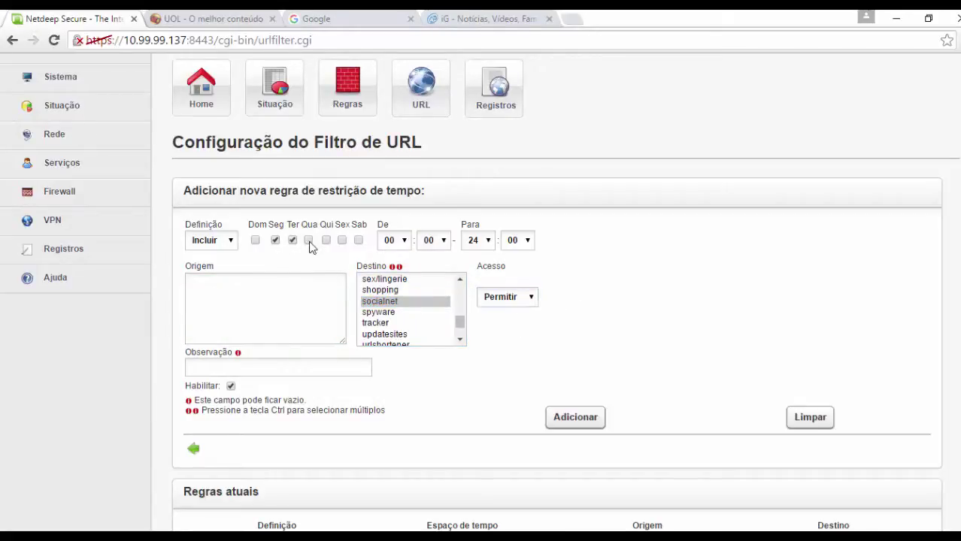
{"action": "left_click", "coordinate": [308, 239]}
{"action": "left_click", "coordinate": [326, 240]}
{"action": "left_click", "coordinate": [342, 240]}
{"action": "left_click", "coordinate": [278, 321]}
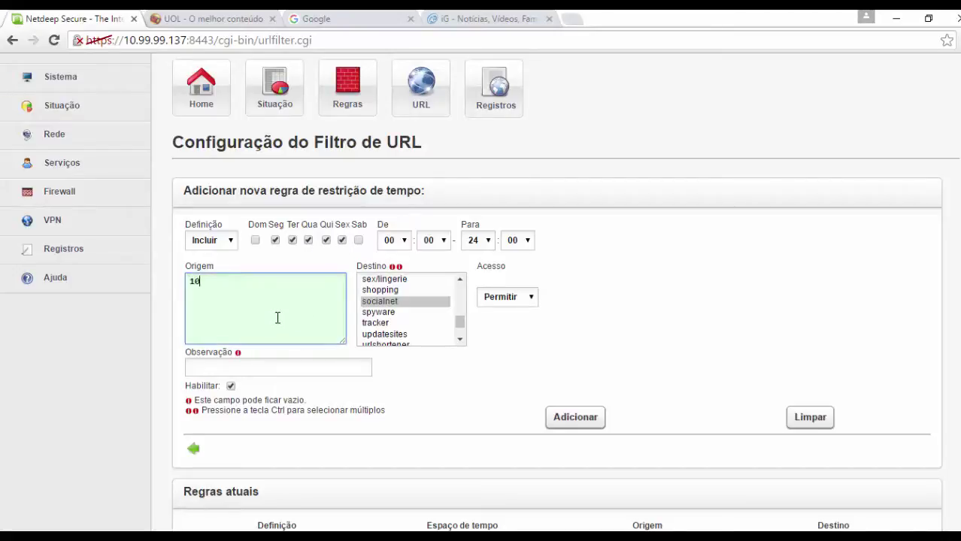
{"action": "type", "text": "10.99.99.0/24"}
Step: Set the rule's time range from 12:00 to 13:30
{"action": "left_click", "coordinate": [401, 240]}
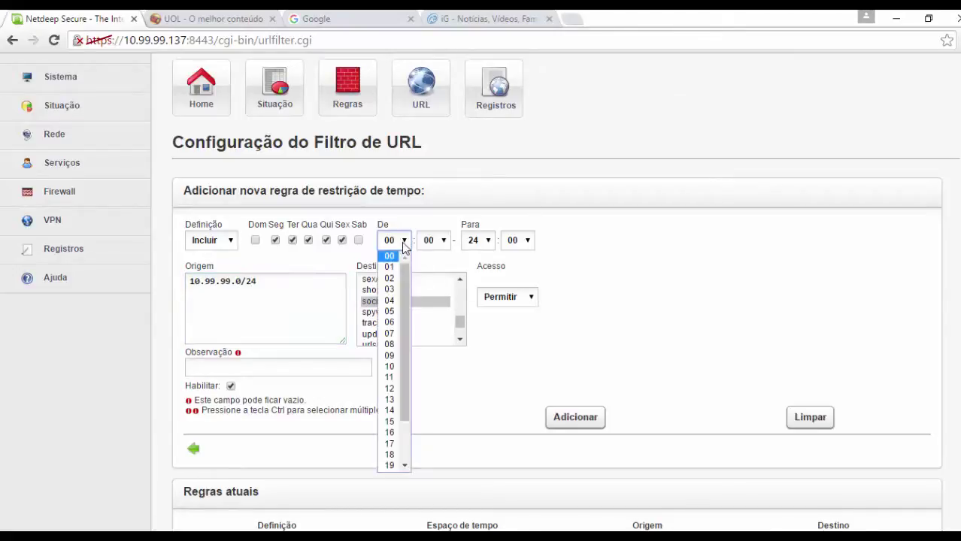
{"action": "left_click_drag", "start_coordinate": [403, 283], "coordinate": [403, 308]}
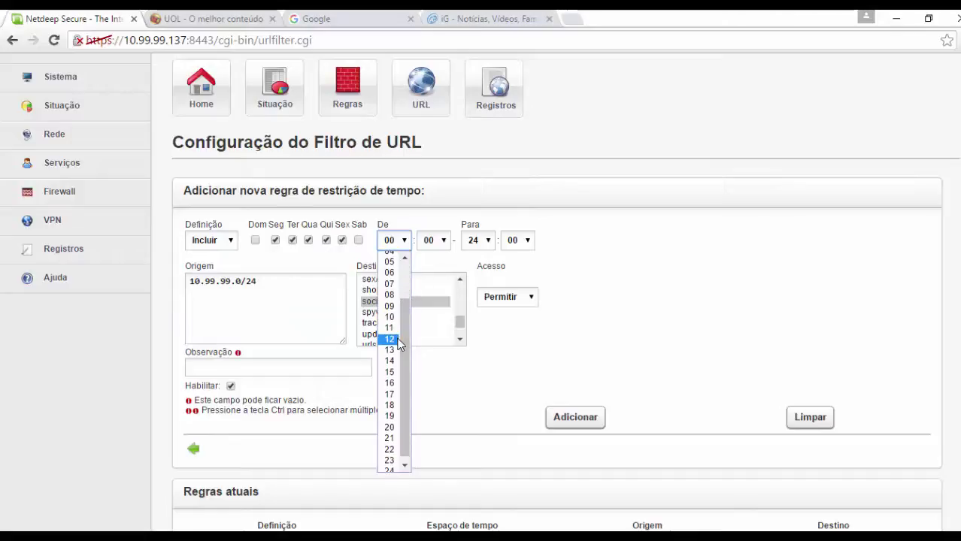
{"action": "left_click", "coordinate": [389, 342]}
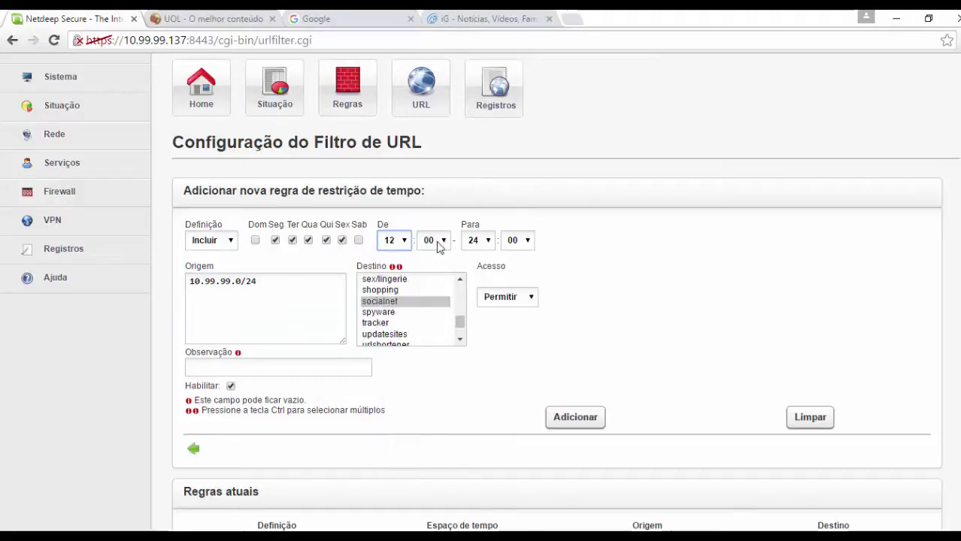
{"action": "left_click", "coordinate": [483, 241]}
{"action": "left_click", "coordinate": [474, 344]}
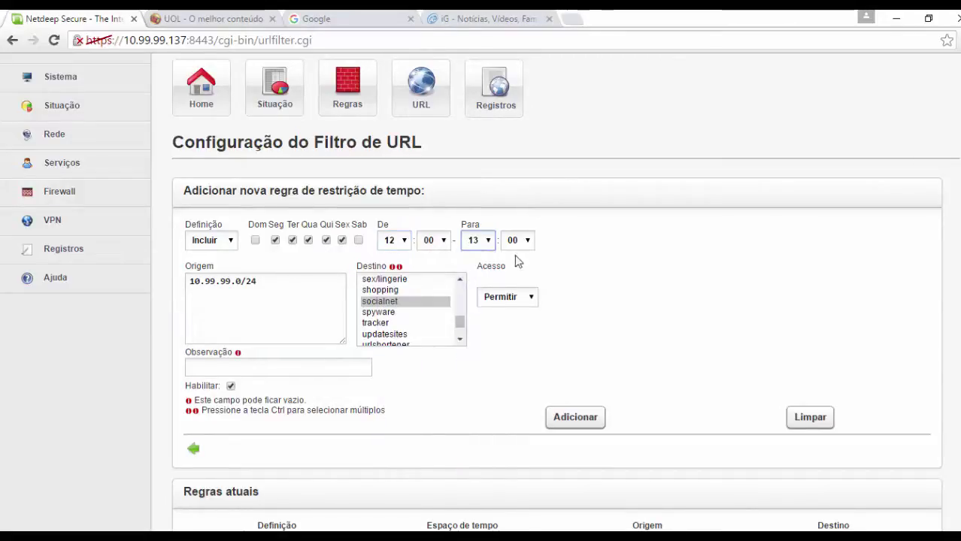
{"action": "left_click", "coordinate": [525, 244]}
{"action": "left_click", "coordinate": [514, 278]}
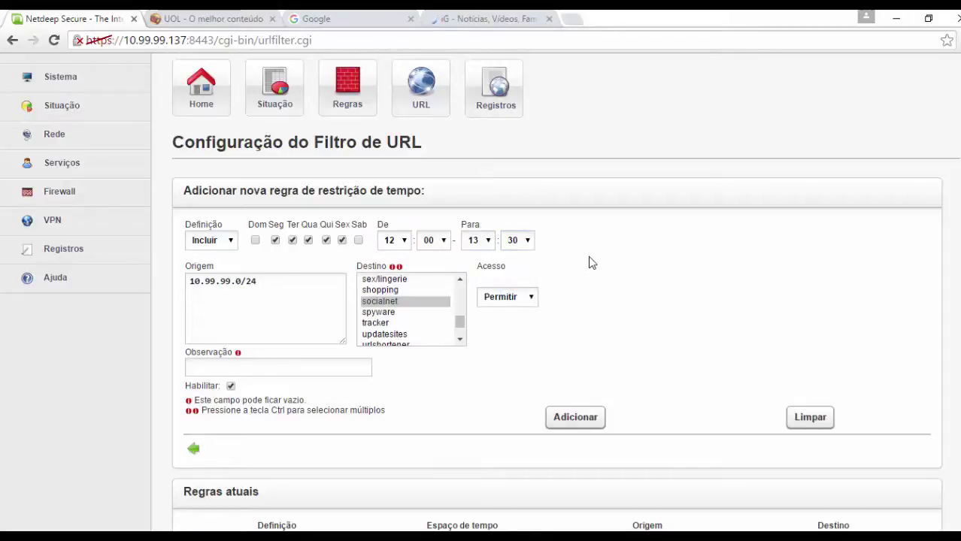
Step: Enter "Libera Redes Sociais no horário de almoço" as the rule's observation and add the rule
{"action": "left_click", "coordinate": [208, 369]}
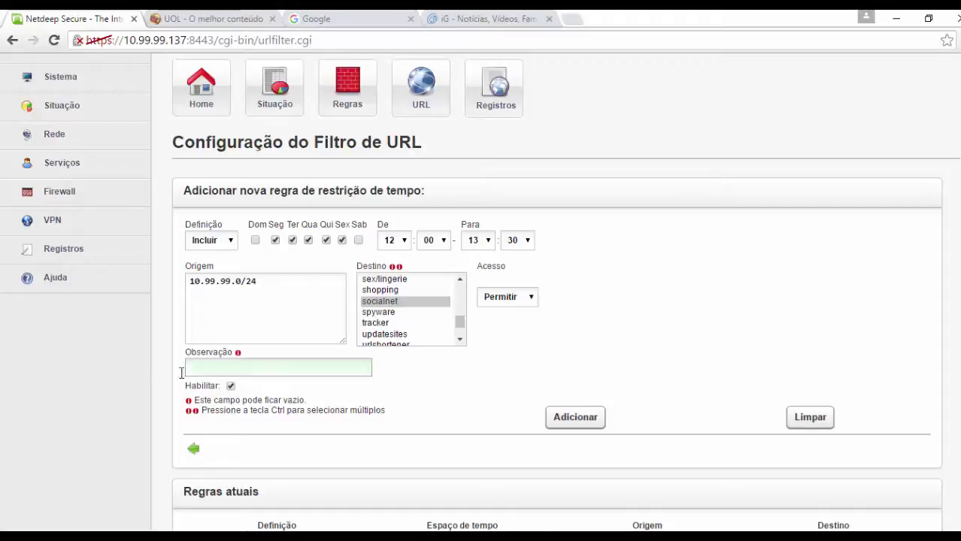
{"action": "left_click", "coordinate": [208, 370]}
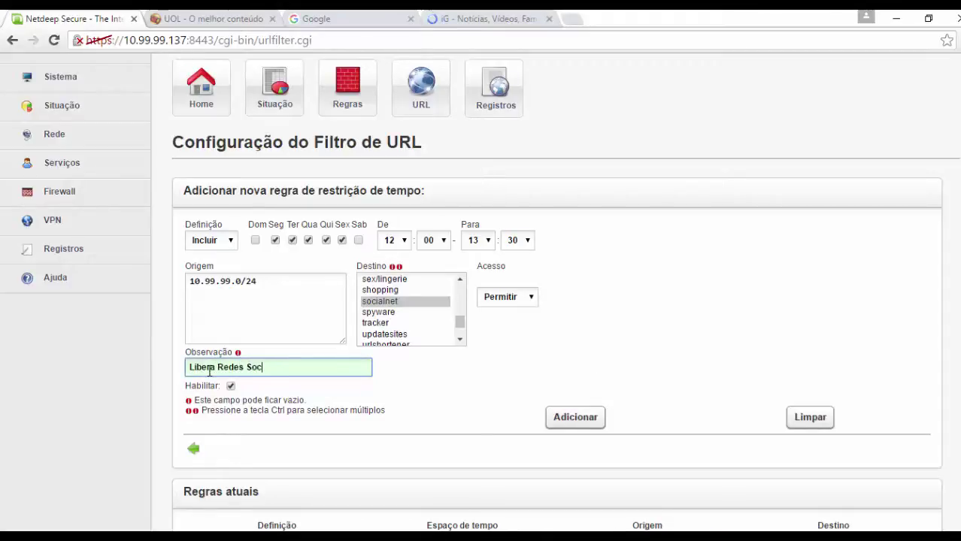
{"action": "type", "text": "Libera Redes Sociais no hor"}
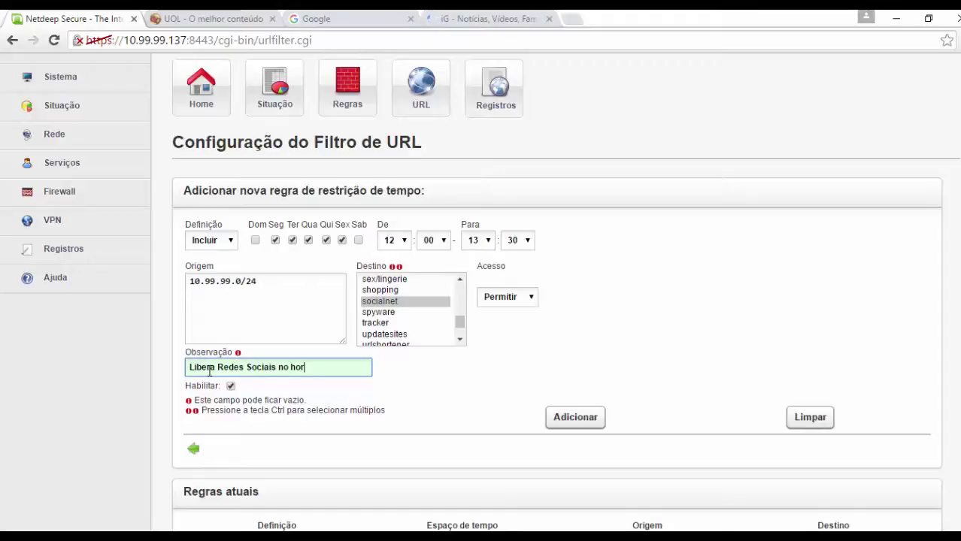
{"action": "type", "text": "ário de almoço"}
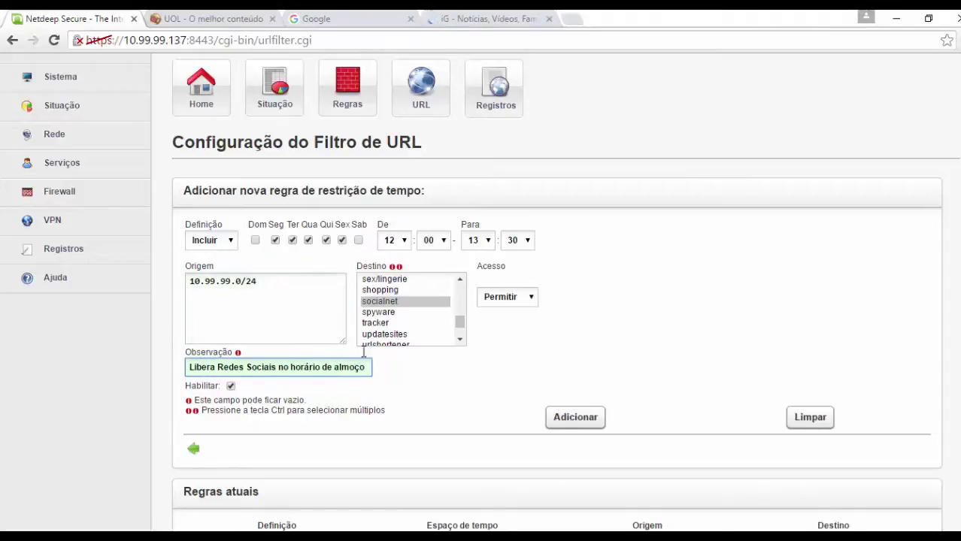
{"action": "left_click", "coordinate": [581, 420]}
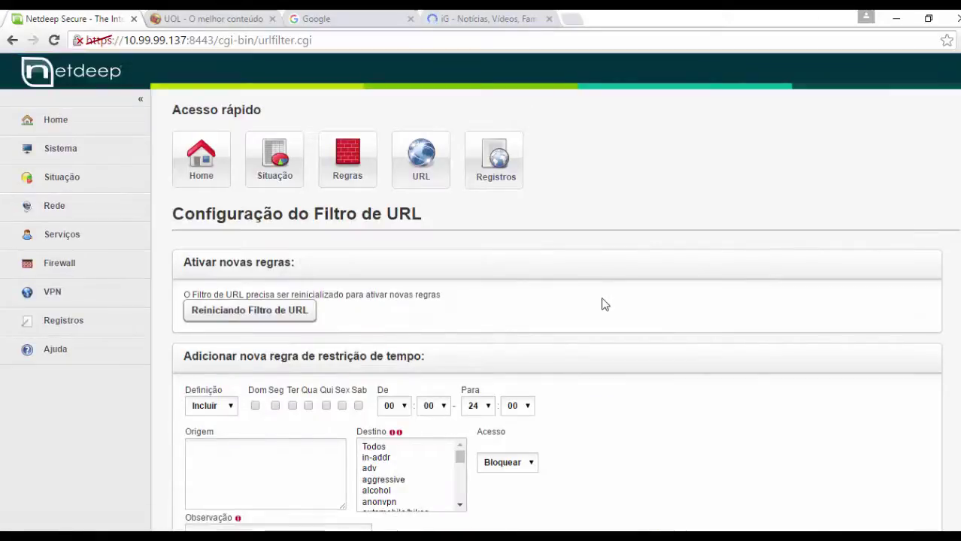
Step: Check the new lunch-time rule's schedule, origin, destination and status in the list of current rules
{"action": "scroll", "coordinate": [601, 313], "scroll_direction": "down", "scroll_amount": 4}
{"action": "scroll", "coordinate": [606, 312], "scroll_direction": "down", "scroll_amount": 1}
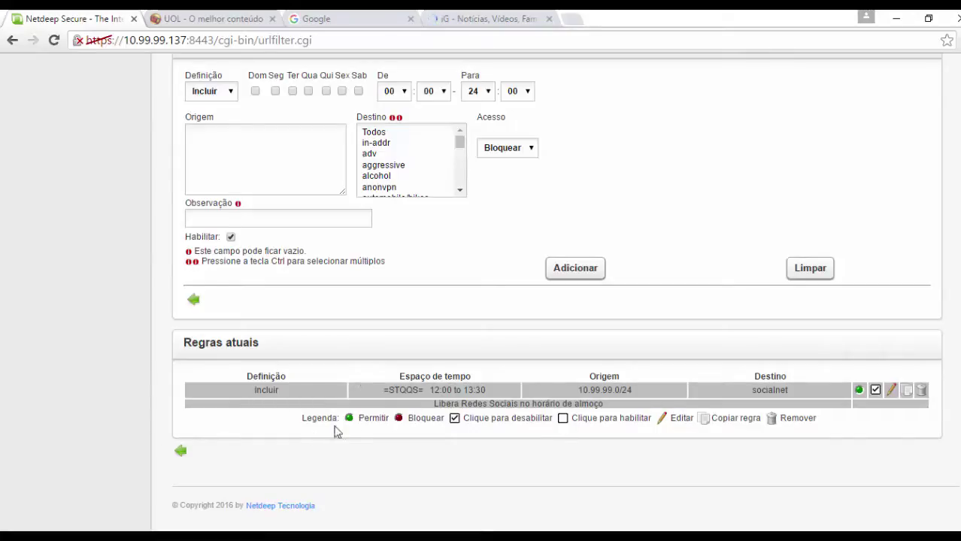
{"action": "scroll", "coordinate": [444, 361], "scroll_direction": "up", "scroll_amount": 2}
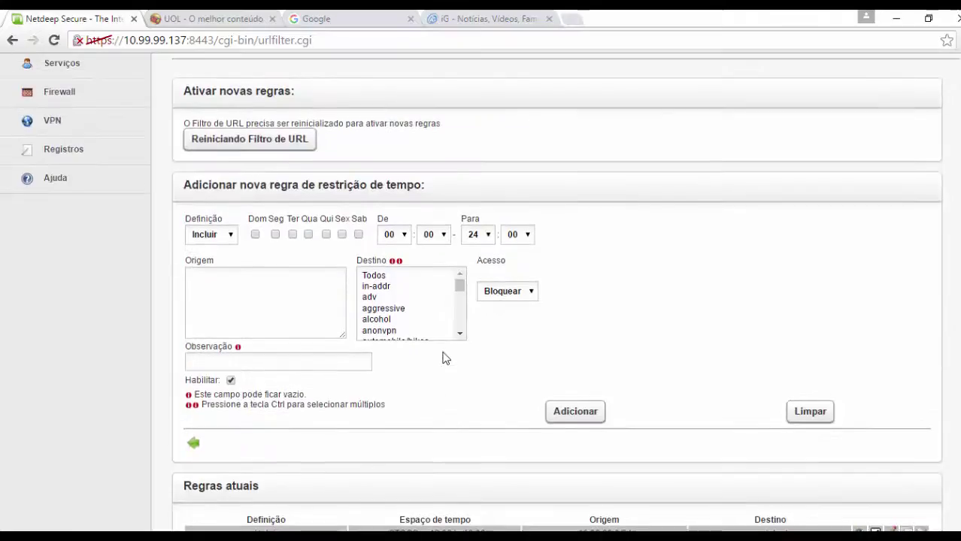
{"action": "scroll", "coordinate": [507, 421], "scroll_direction": "down", "scroll_amount": 2}
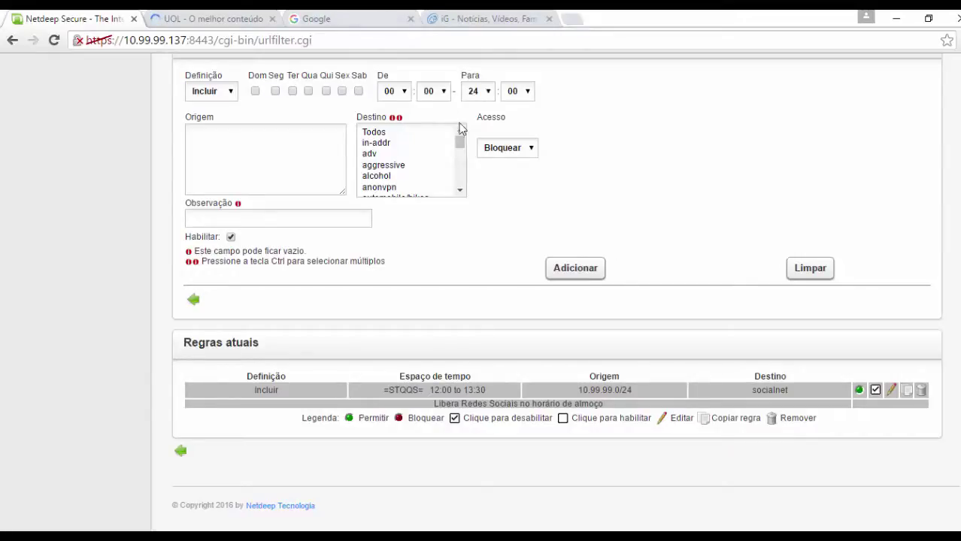
{"action": "left_click", "coordinate": [272, 173]}
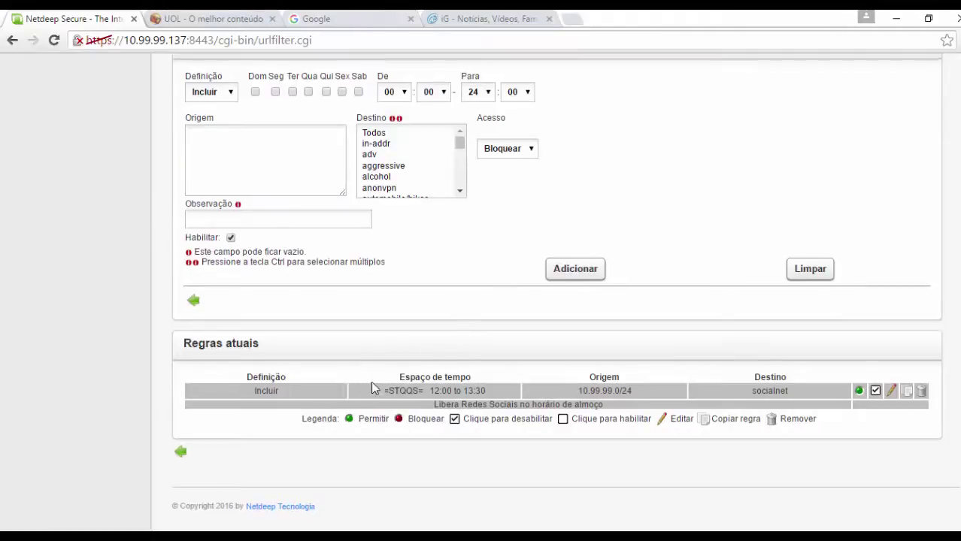
Step: Return to the main URL filter configuration and review its categories, custom lists, access controls, groups and blacklist maintenance
{"action": "scroll", "coordinate": [373, 387], "scroll_direction": "up", "scroll_amount": 3}
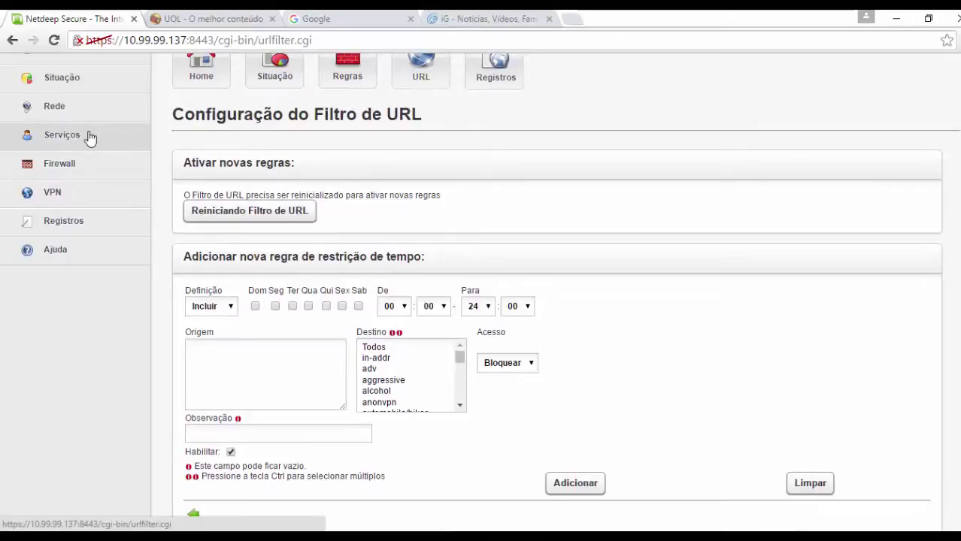
{"action": "left_click", "coordinate": [112, 139]}
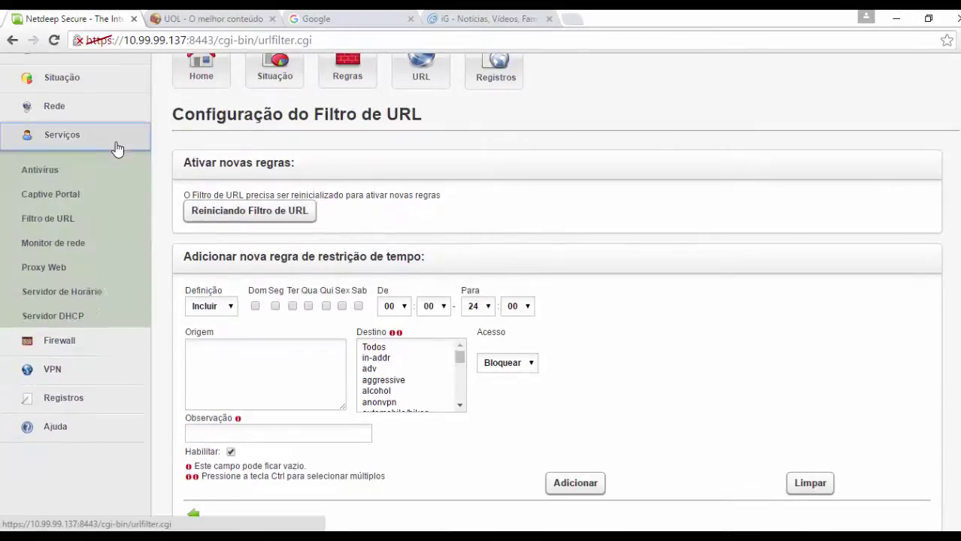
{"action": "left_click", "coordinate": [68, 224]}
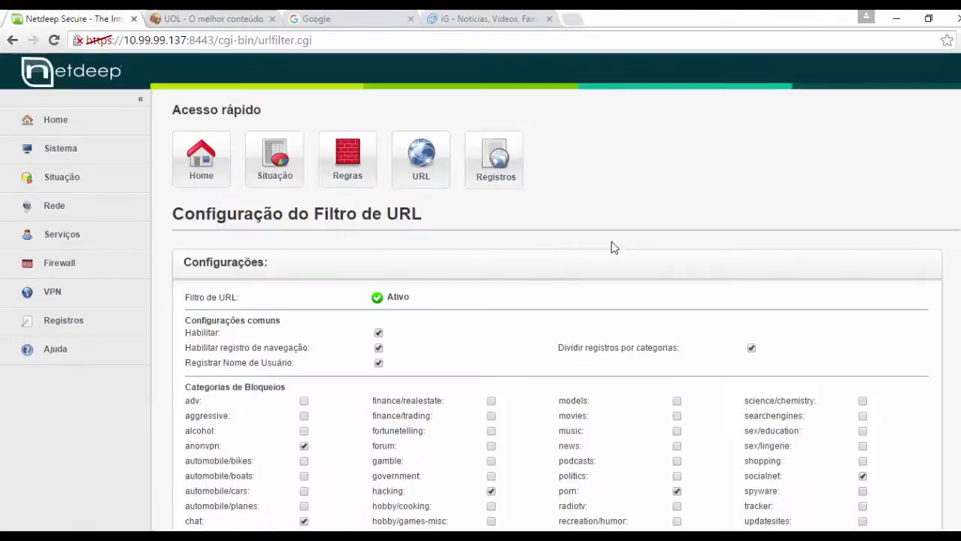
{"action": "scroll", "coordinate": [617, 248], "scroll_direction": "down", "scroll_amount": 5}
{"action": "scroll", "coordinate": [611, 252], "scroll_direction": "down", "scroll_amount": 2}
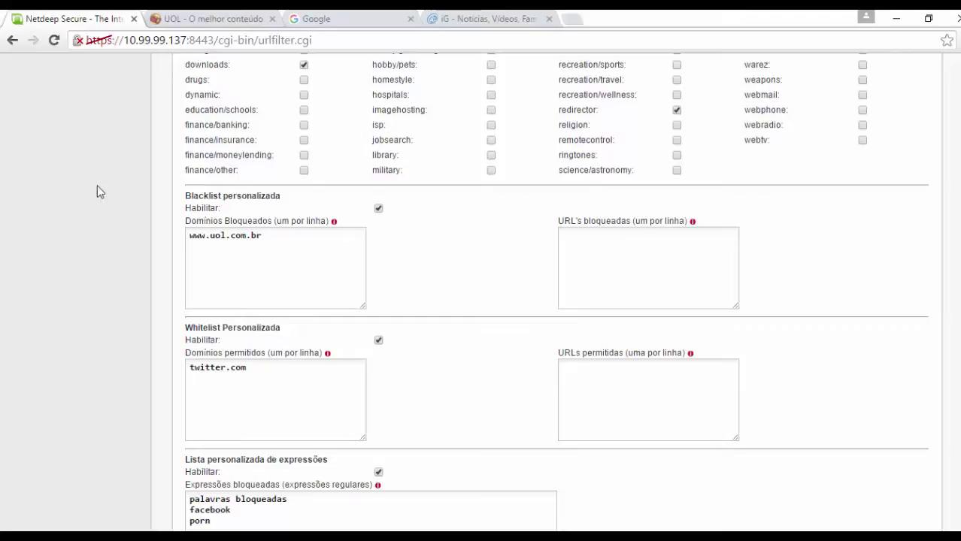
{"action": "scroll", "coordinate": [80, 181], "scroll_direction": "down", "scroll_amount": 4}
{"action": "scroll", "coordinate": [82, 183], "scroll_direction": "down", "scroll_amount": 6}
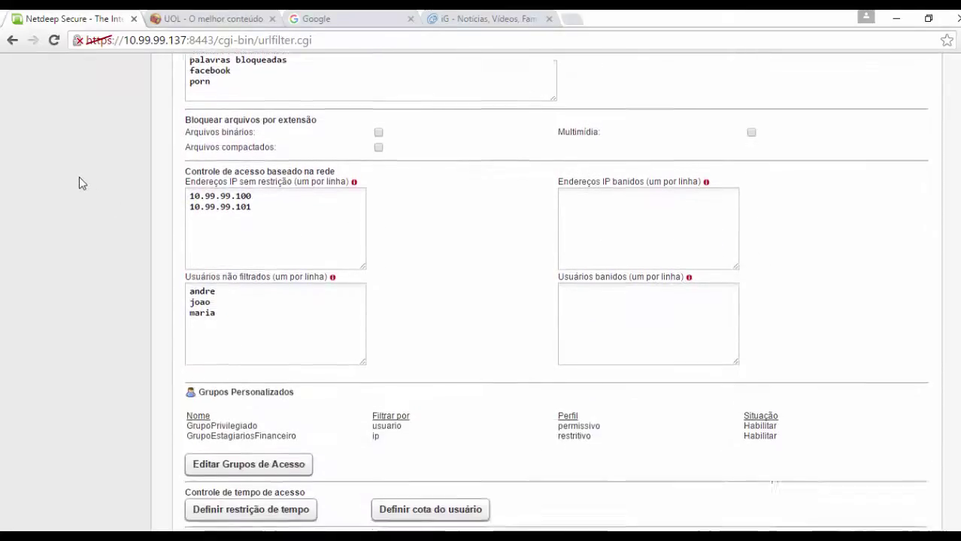
{"action": "scroll", "coordinate": [80, 179], "scroll_direction": "down", "scroll_amount": 4}
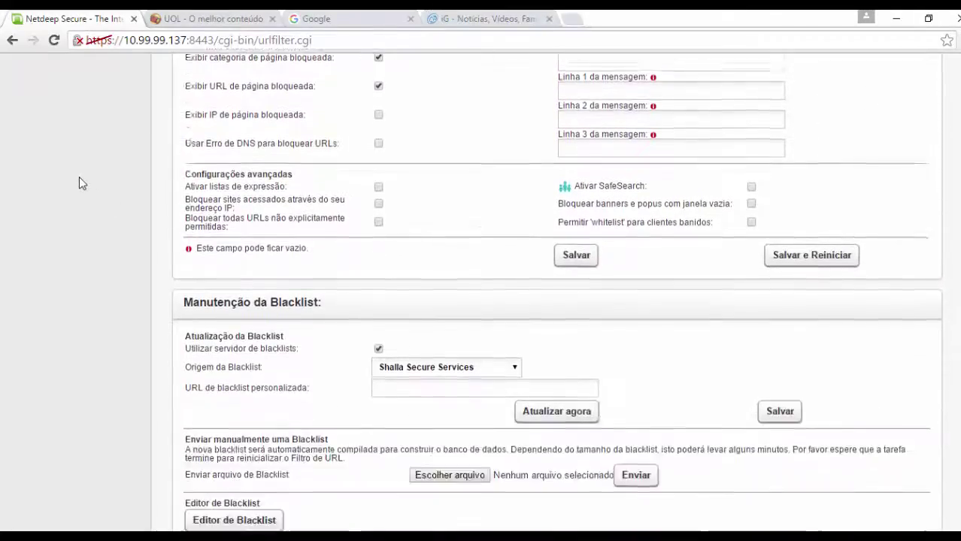
{"action": "scroll", "coordinate": [79, 180], "scroll_direction": "up", "scroll_amount": 4}
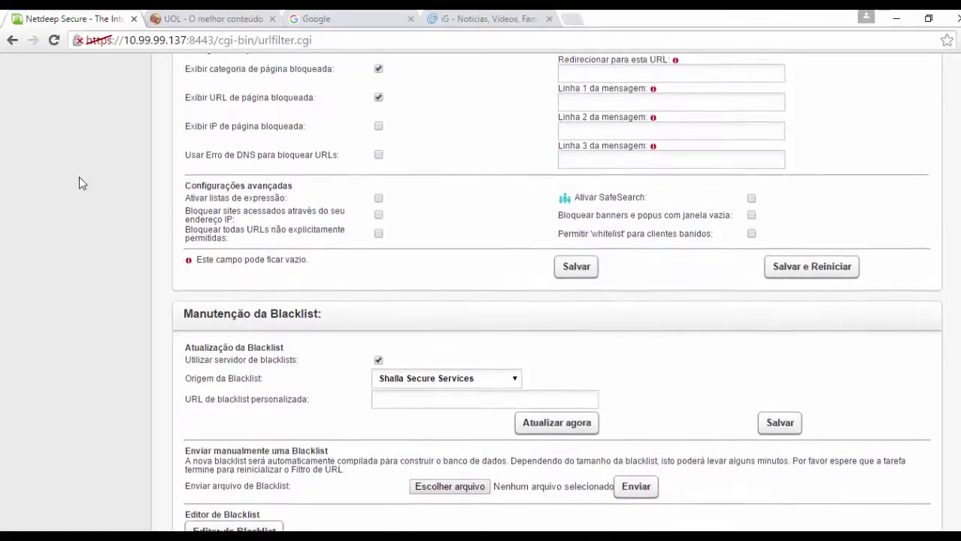
{"action": "scroll", "coordinate": [79, 178], "scroll_direction": "up", "scroll_amount": 4}
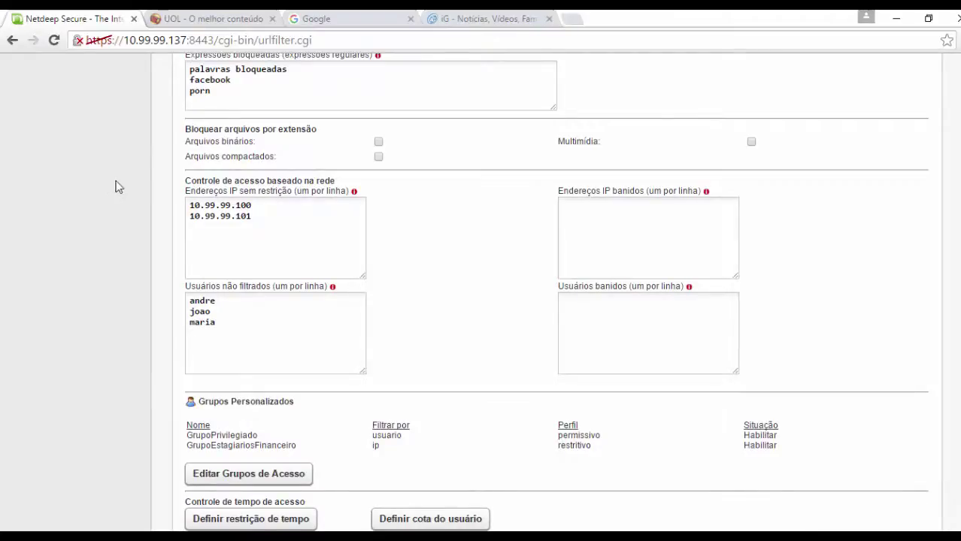
Step: Enable SafeSearch in the advanced settings of the URL filter
{"action": "scroll", "coordinate": [71, 227], "scroll_direction": "down", "scroll_amount": 1}
{"action": "scroll", "coordinate": [62, 237], "scroll_direction": "down", "scroll_amount": 1}
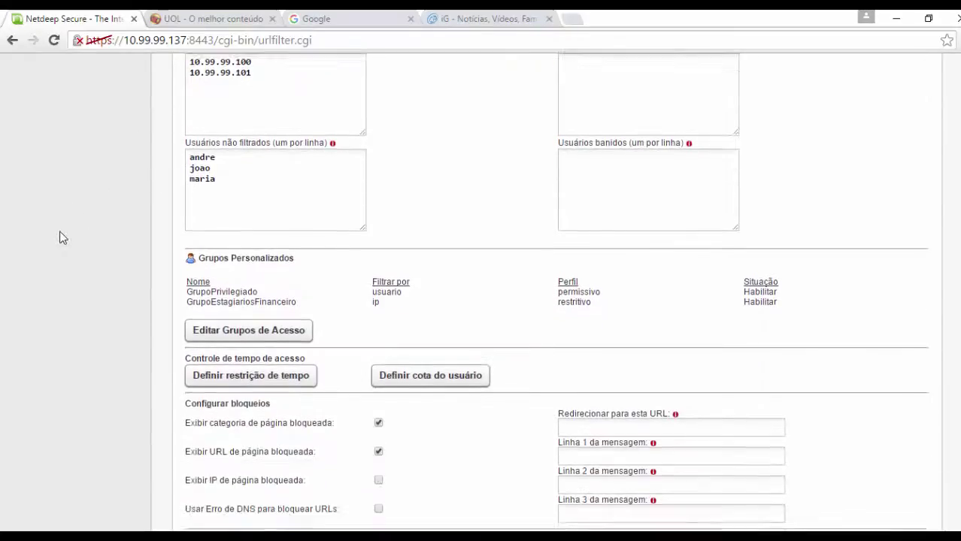
{"action": "scroll", "coordinate": [107, 232], "scroll_direction": "down", "scroll_amount": 2}
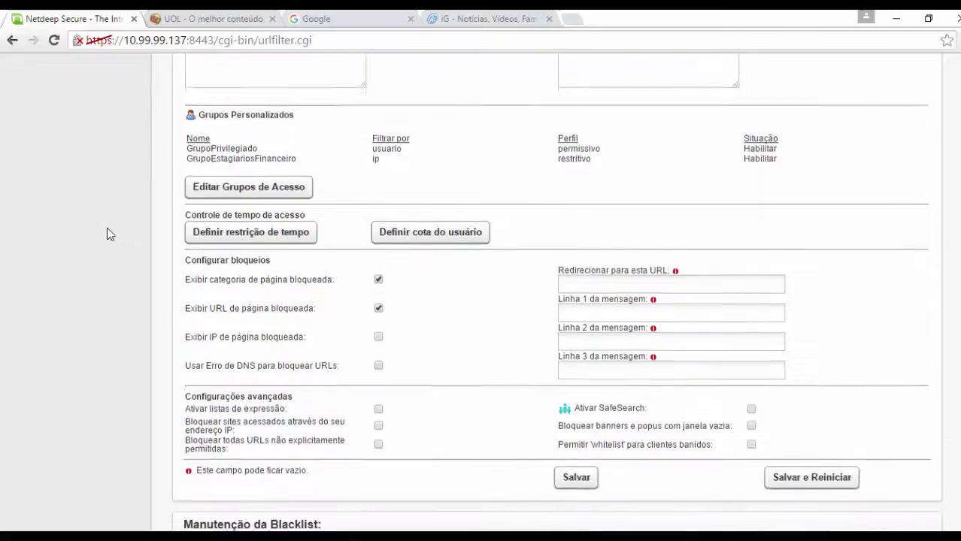
{"action": "scroll", "coordinate": [107, 233], "scroll_direction": "down", "scroll_amount": 2}
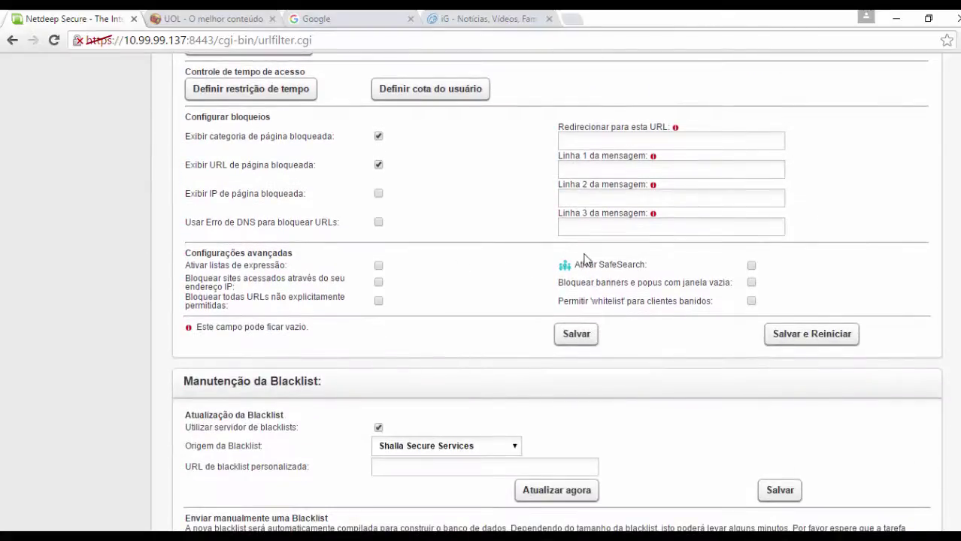
{"action": "left_click", "coordinate": [751, 265]}
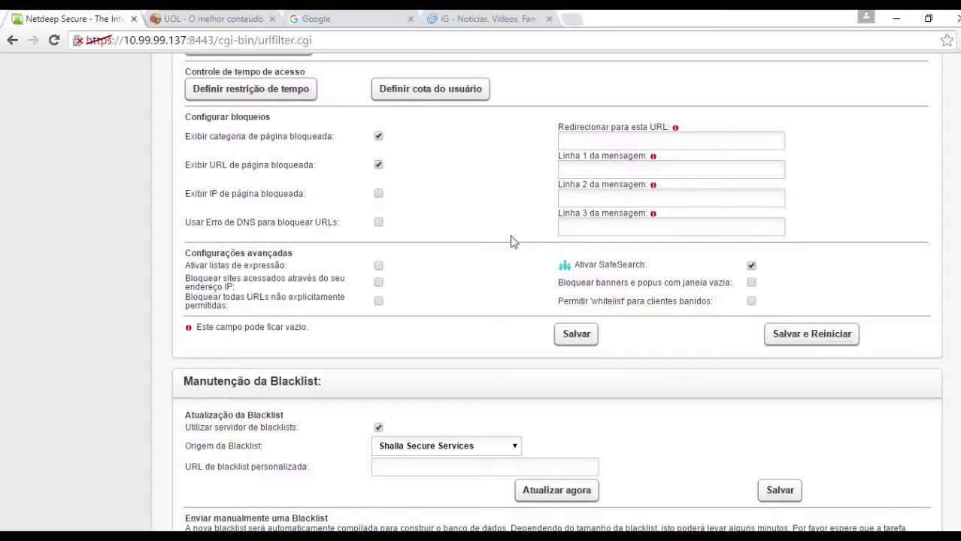